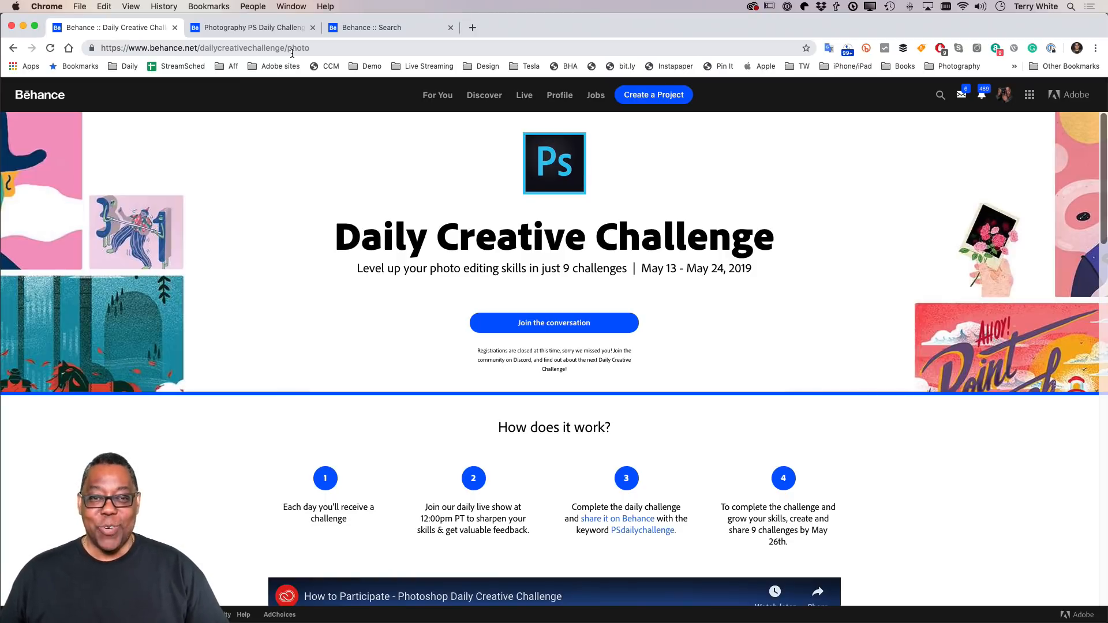
Step: Look through the Photoshop Daily Creative Challenge page, examining how it works, the daily challenge cards and the next steps
scroll(331, 186, "down", 5)
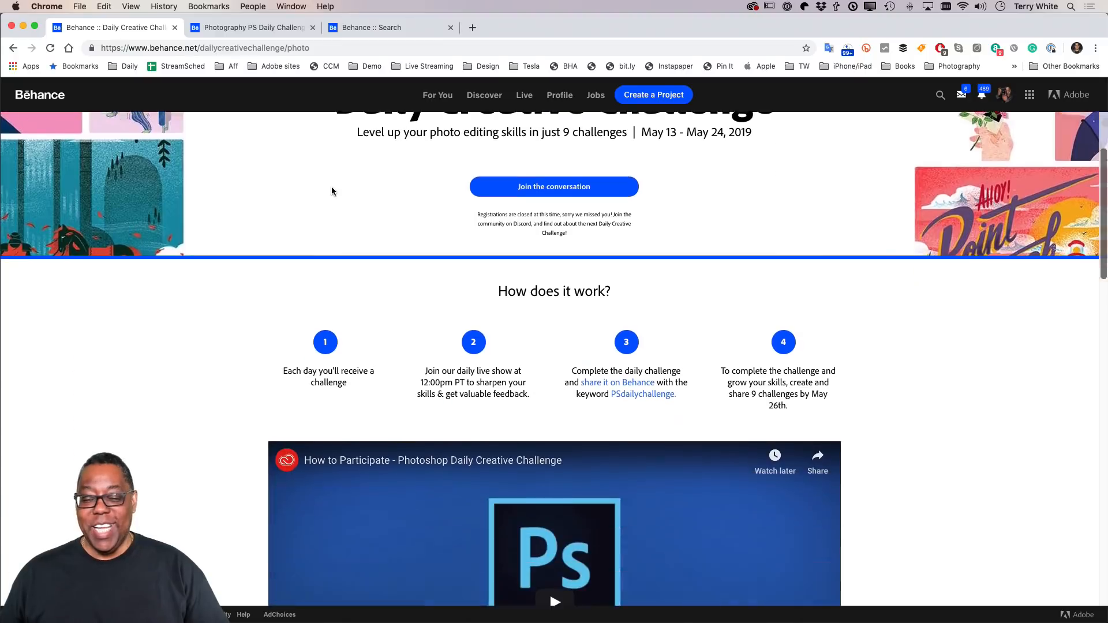
scroll(331, 188, "down", 10)
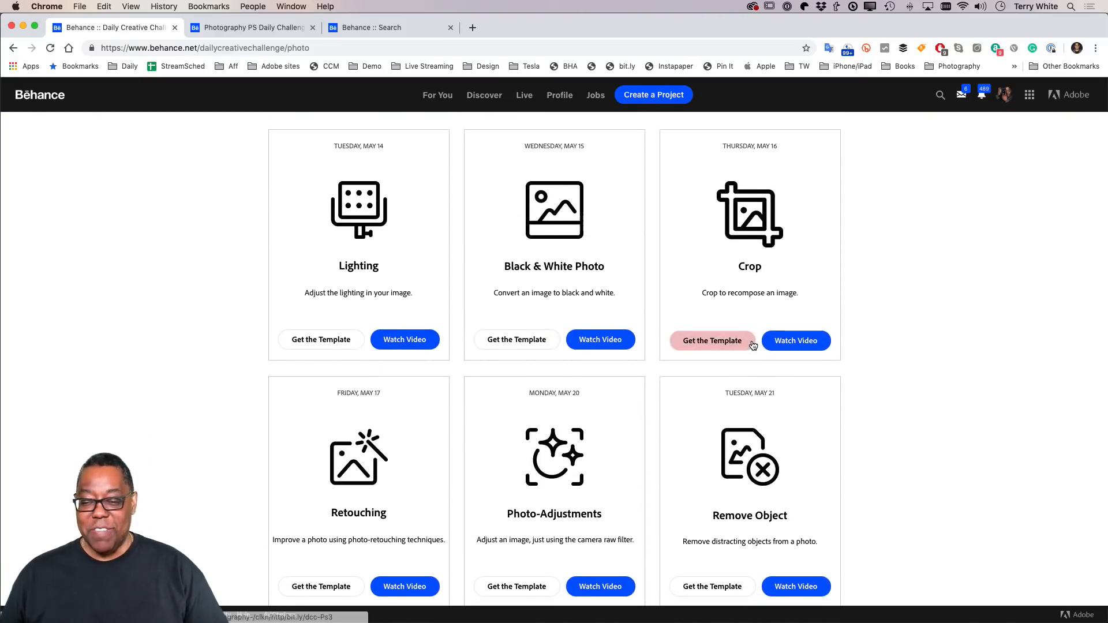
scroll(739, 344, "down", 3)
scroll(727, 344, "down", 1)
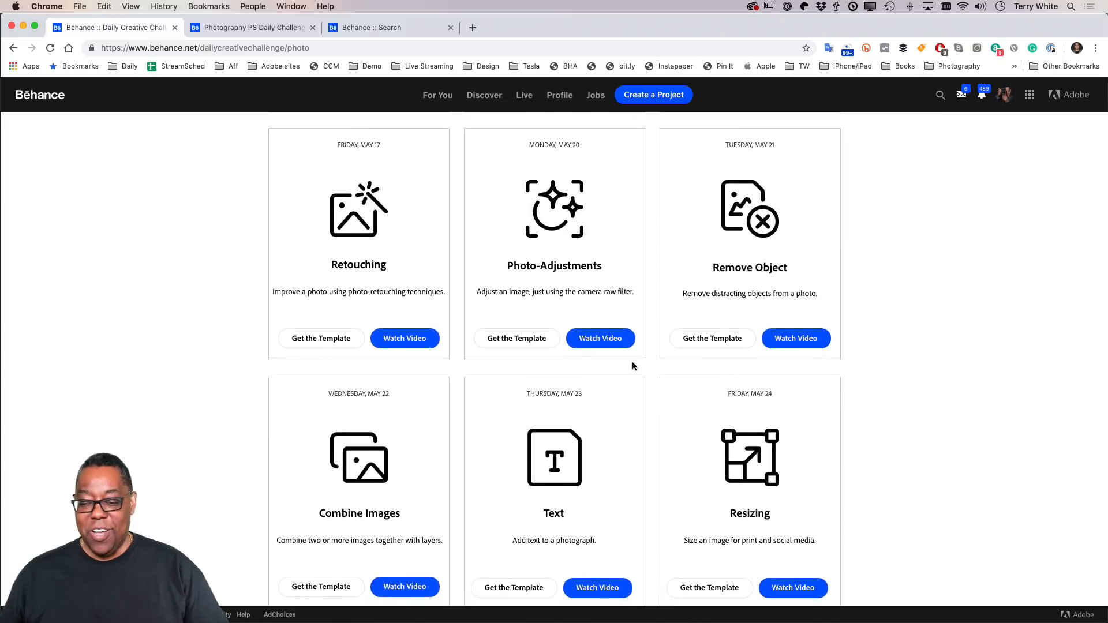
scroll(629, 375, "down", 3)
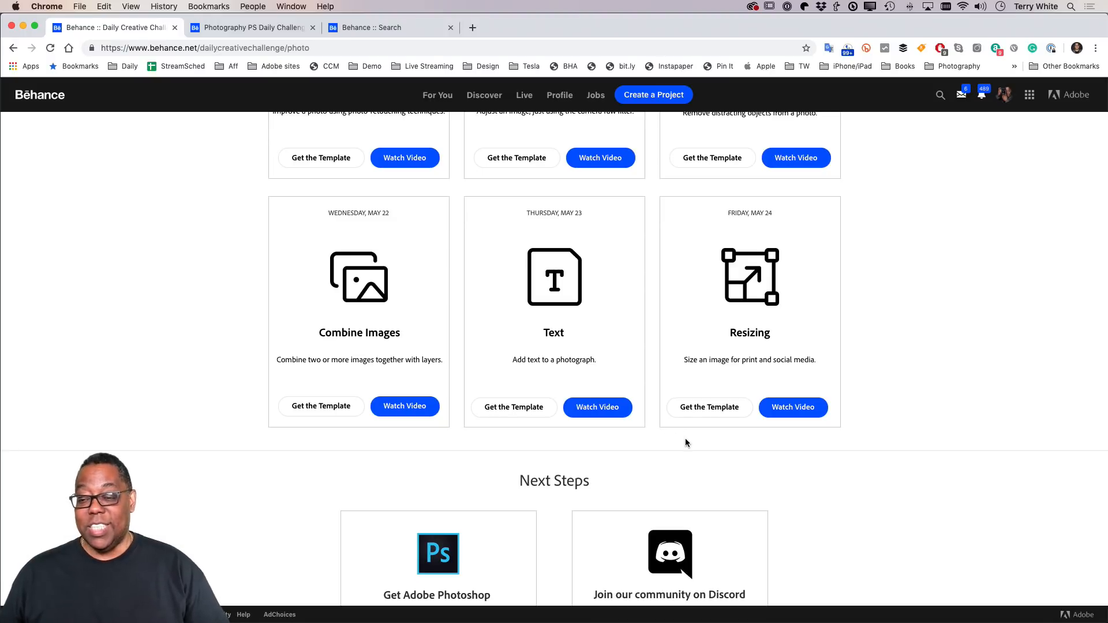
scroll(686, 443, "down", 2)
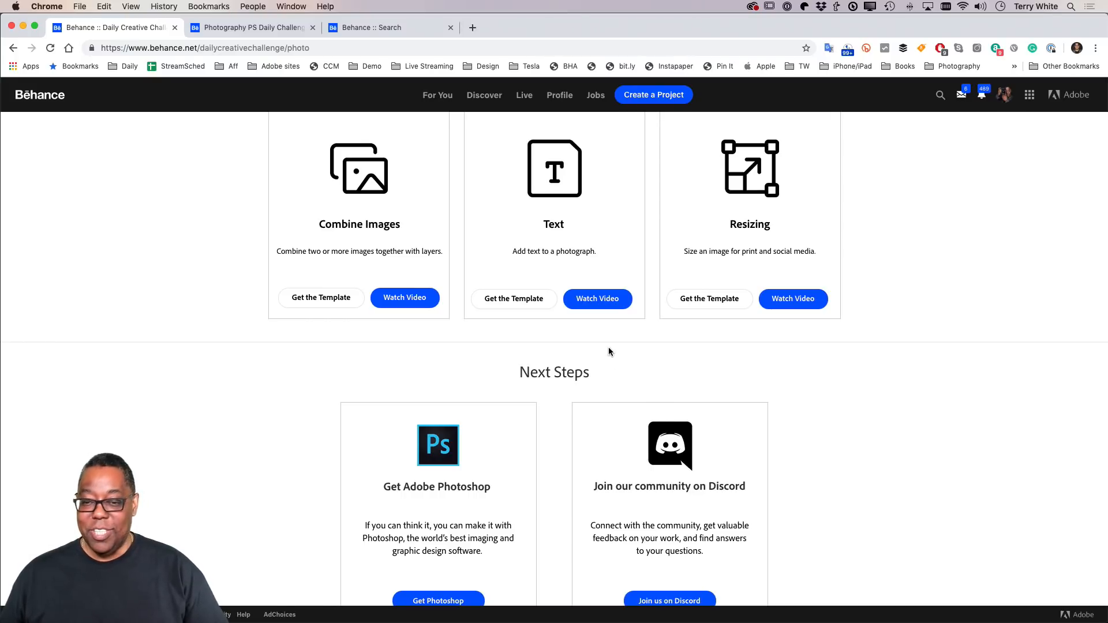
scroll(760, 395, "down", 1)
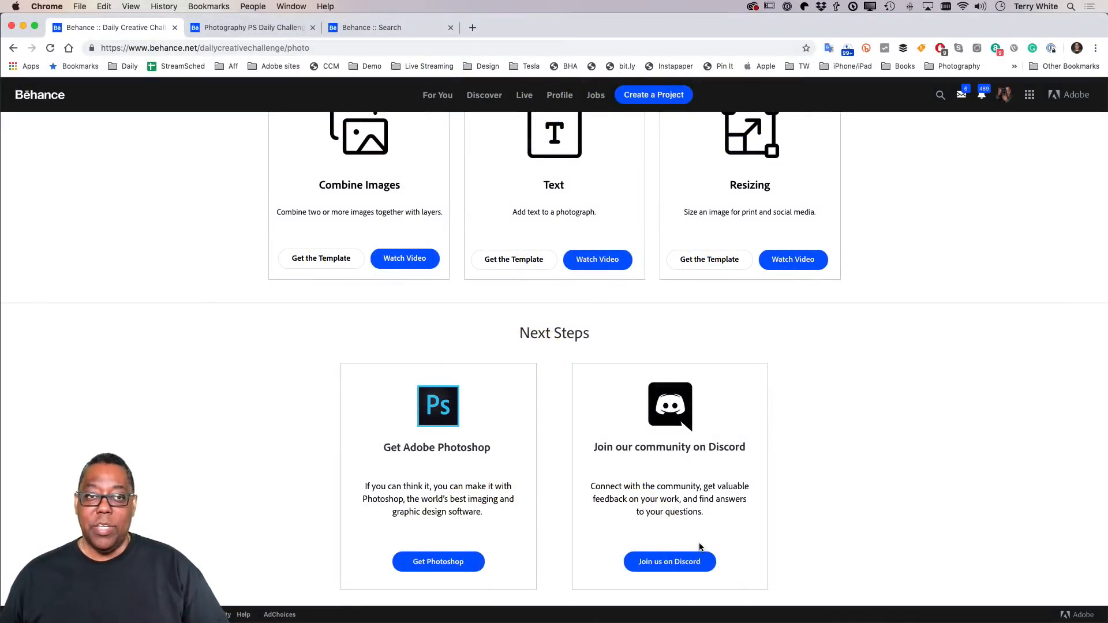
scroll(700, 547, "up", 10)
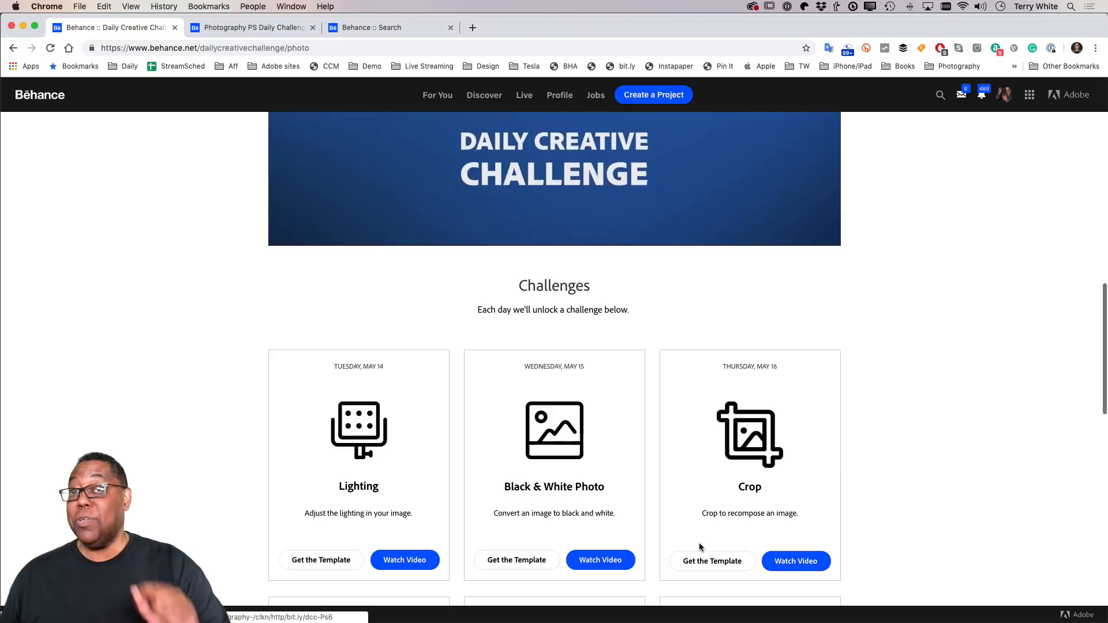
scroll(699, 544, "up", 12)
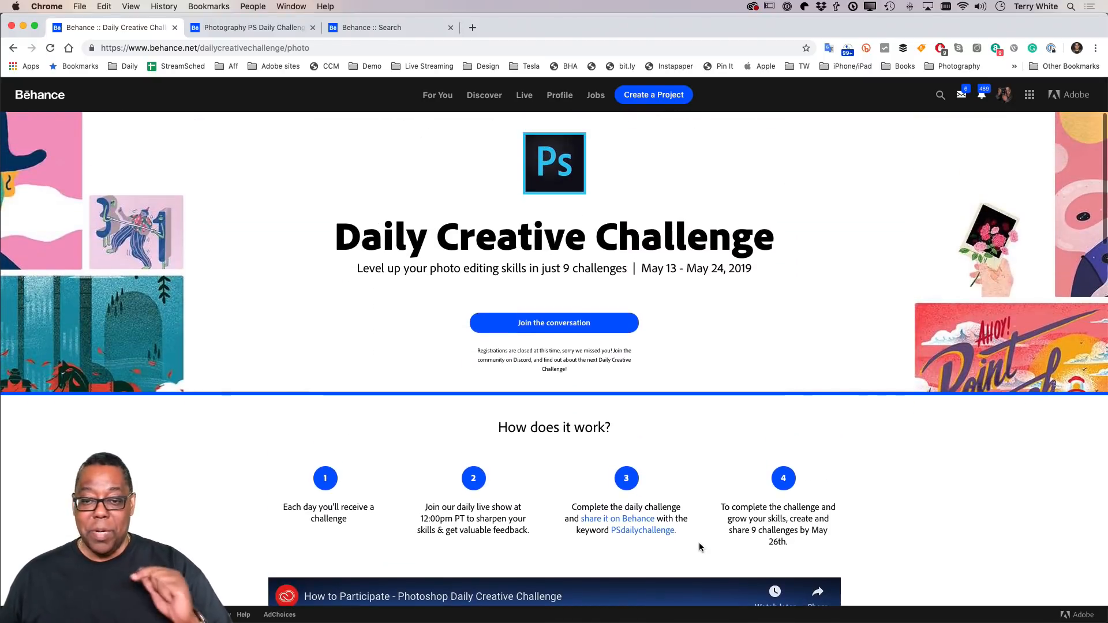
Step: Switch to Discord and review the submissions and comments posted in the design-feedback channel of the Adobe Photoshop server
key("super+Tab")
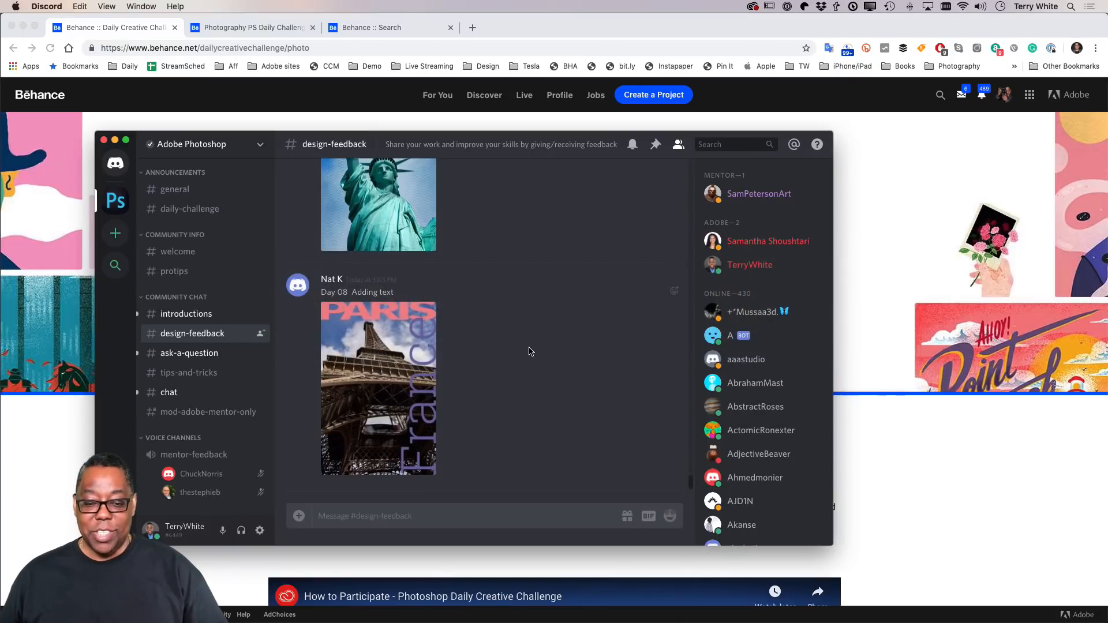
scroll(468, 341, "up", 8)
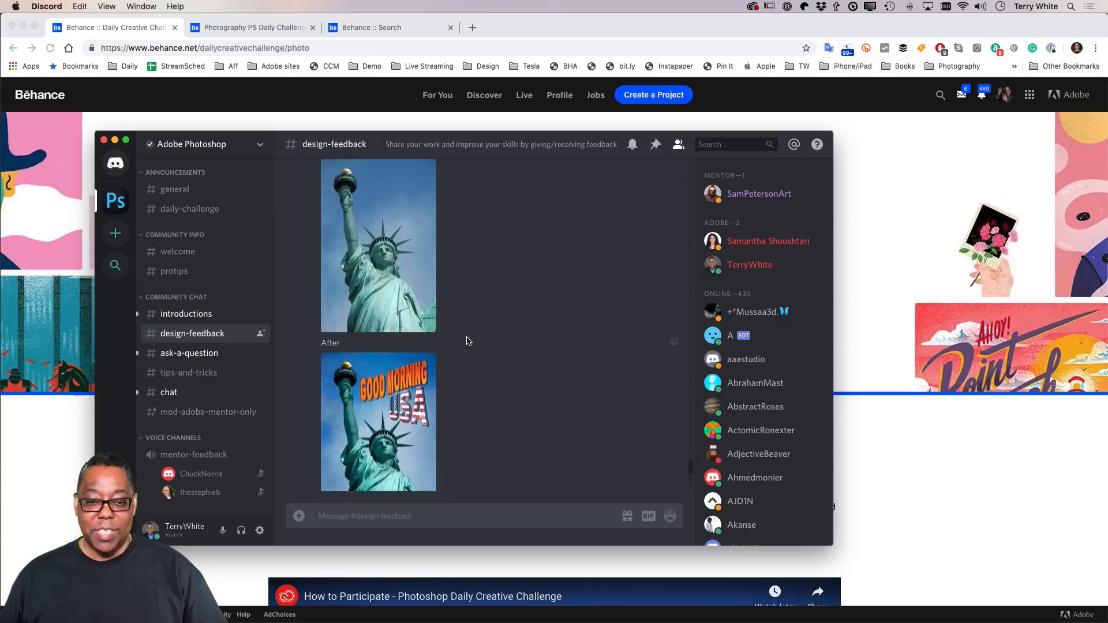
scroll(466, 343, "up", 5)
scroll(465, 340, "down", 5)
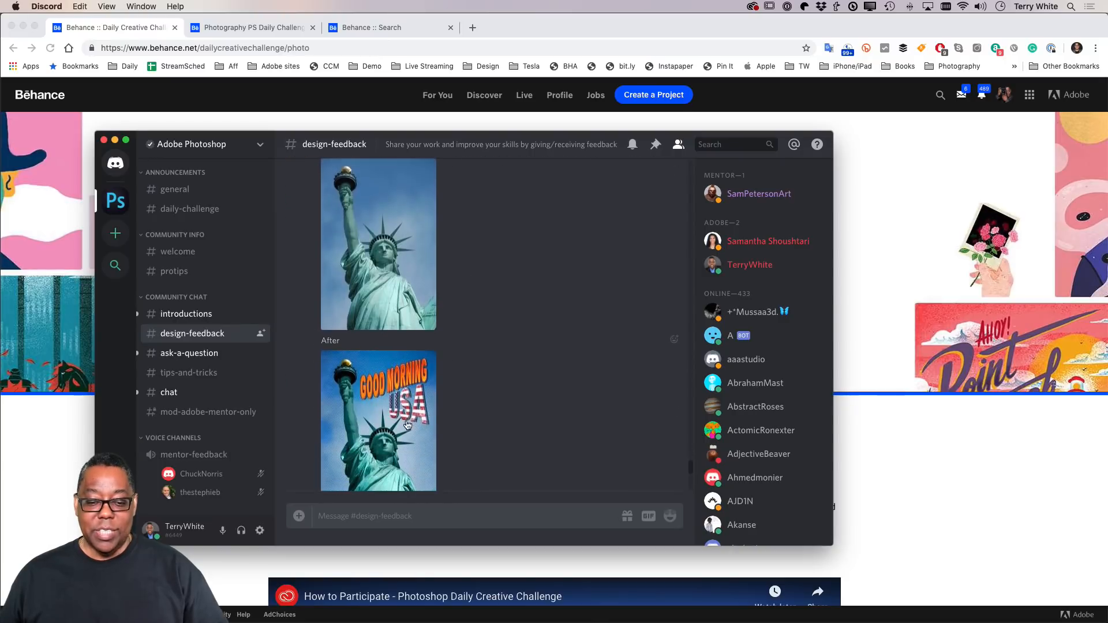
scroll(409, 416, "down", 5)
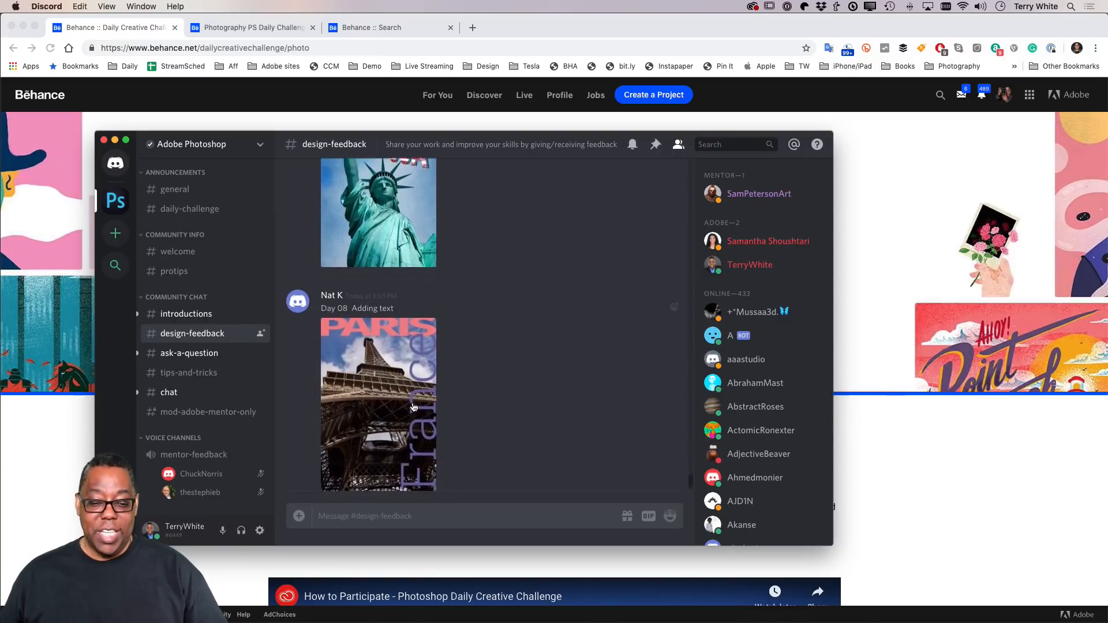
scroll(414, 408, "down", 1)
scroll(462, 379, "up", 10)
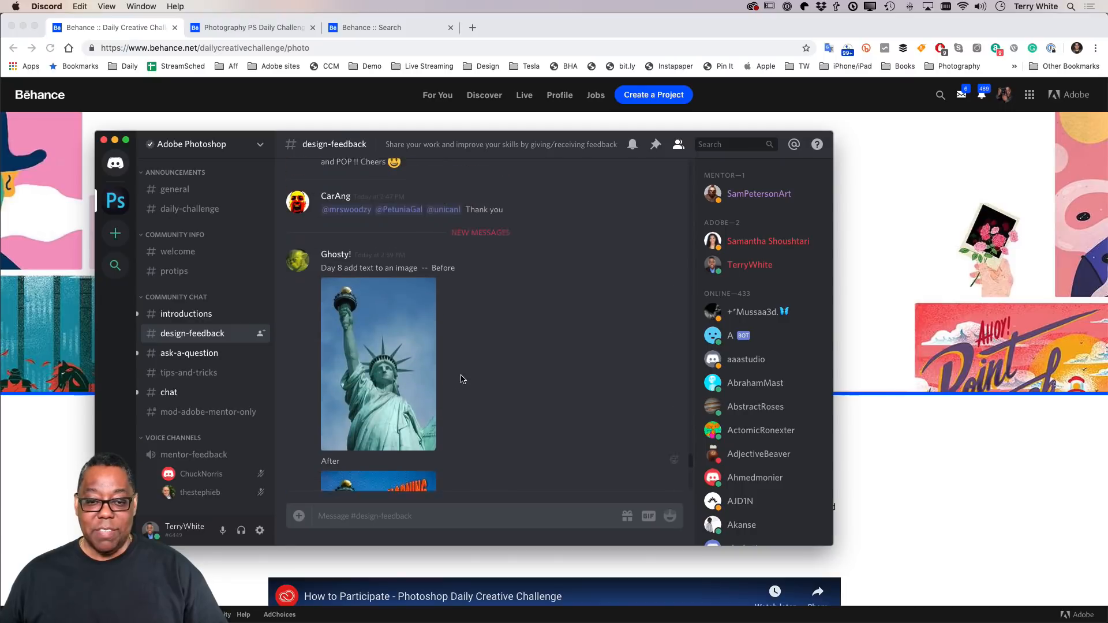
scroll(462, 379, "down", 8)
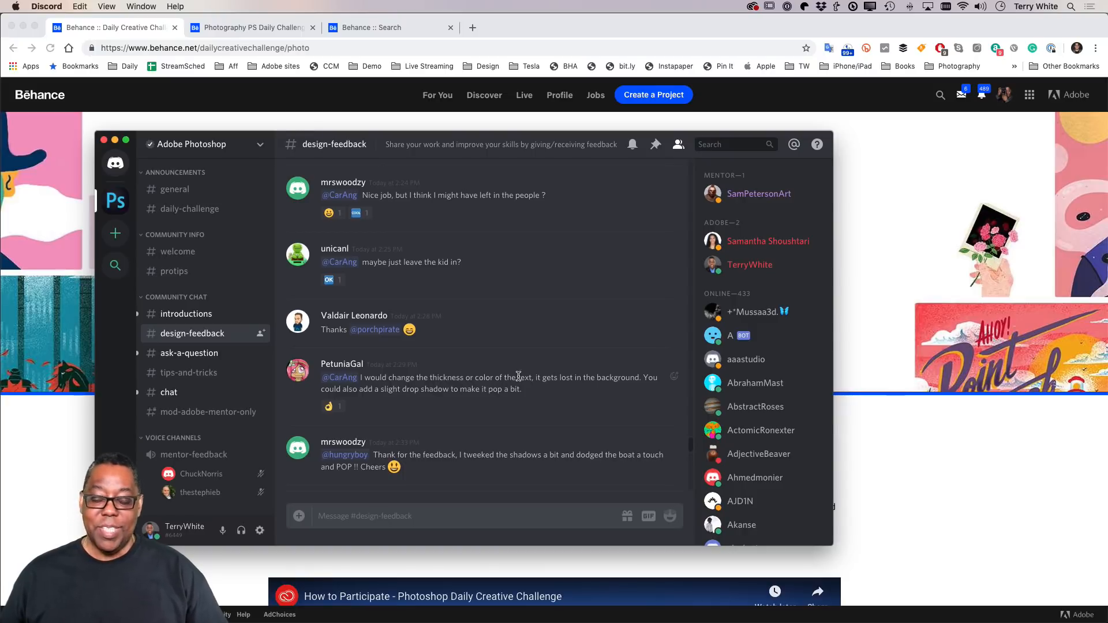
scroll(496, 384, "up", 5)
scroll(519, 381, "up", 10)
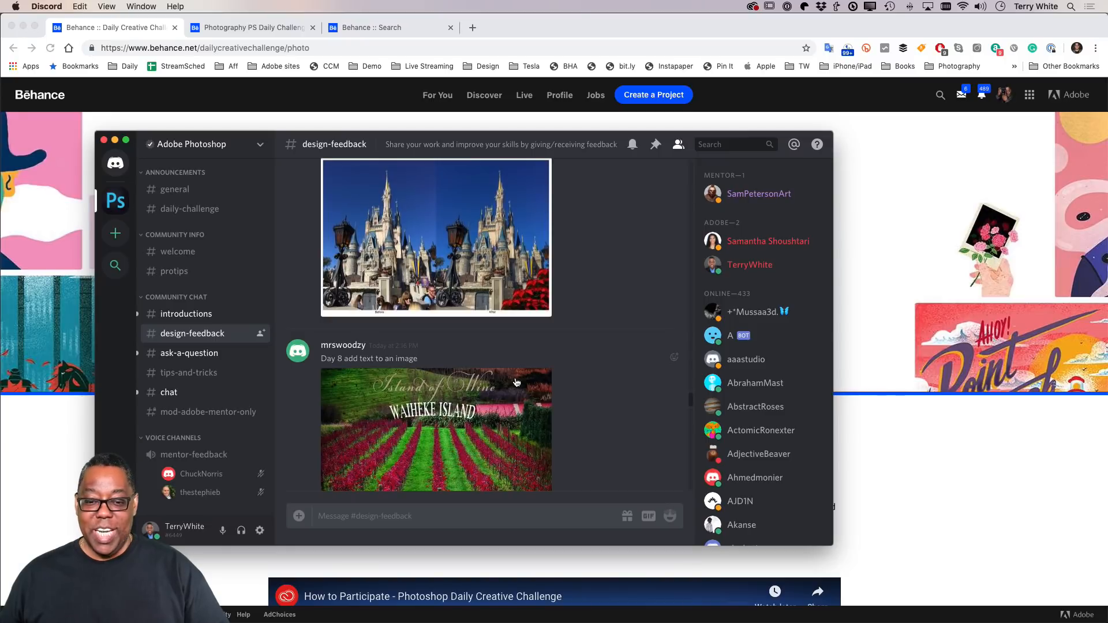
Step: Switch to Photoshop and open the Day09-Resizing image from the Ps Daily Creative Challenge library
key("super+Tab")
key("super+Tab")
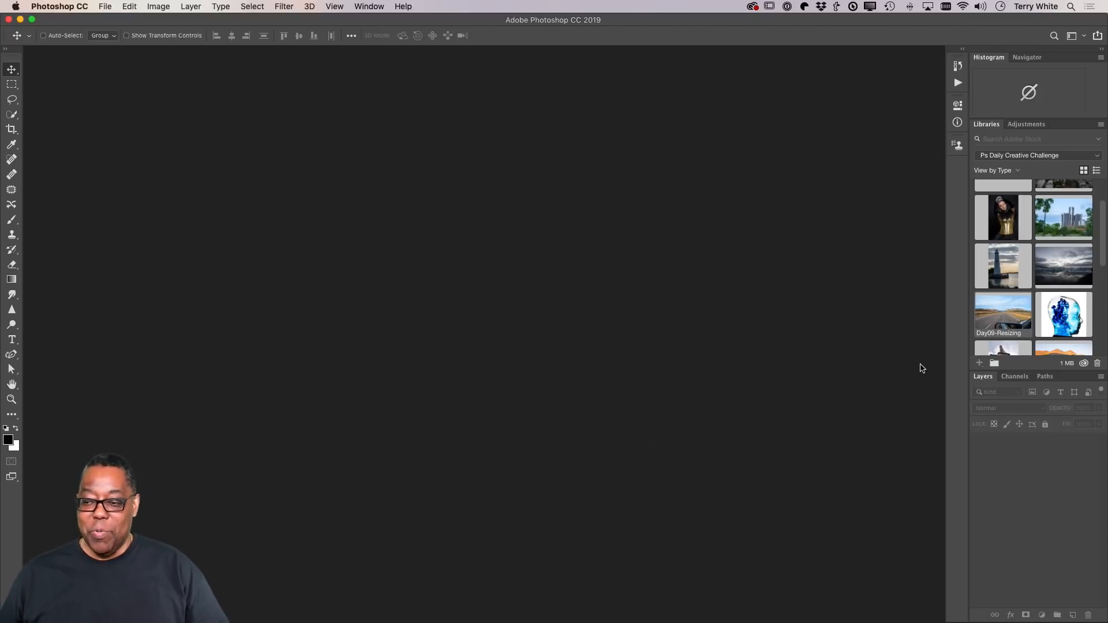
double_click(995, 314)
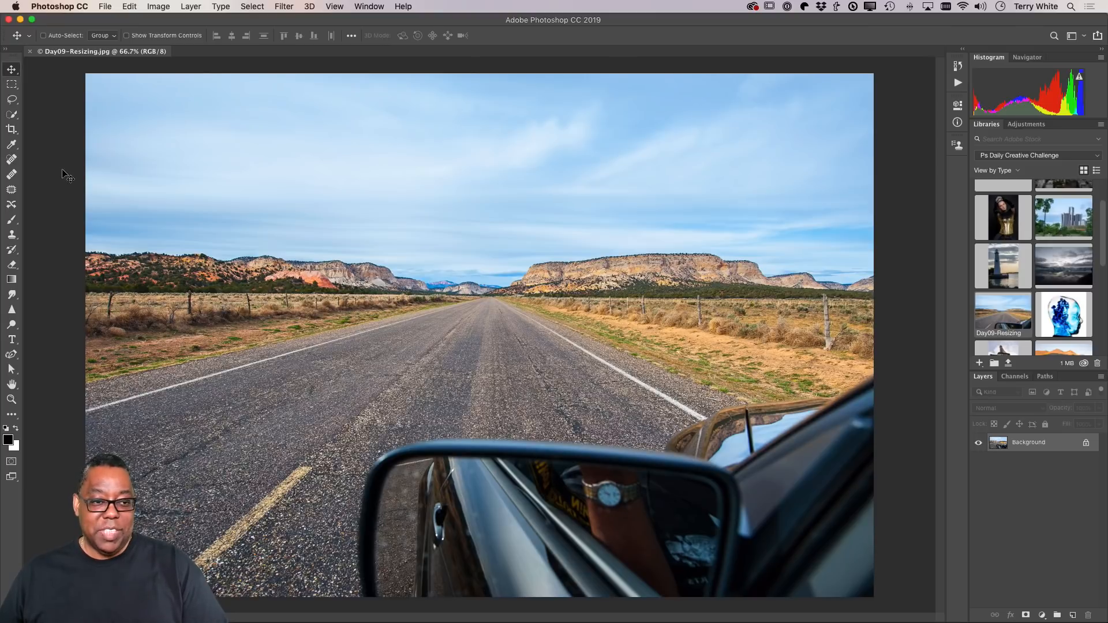
Step: Examine the file formats offered for saving the Day09-Resizing image under a new name, and leave without saving
left_click(104, 6)
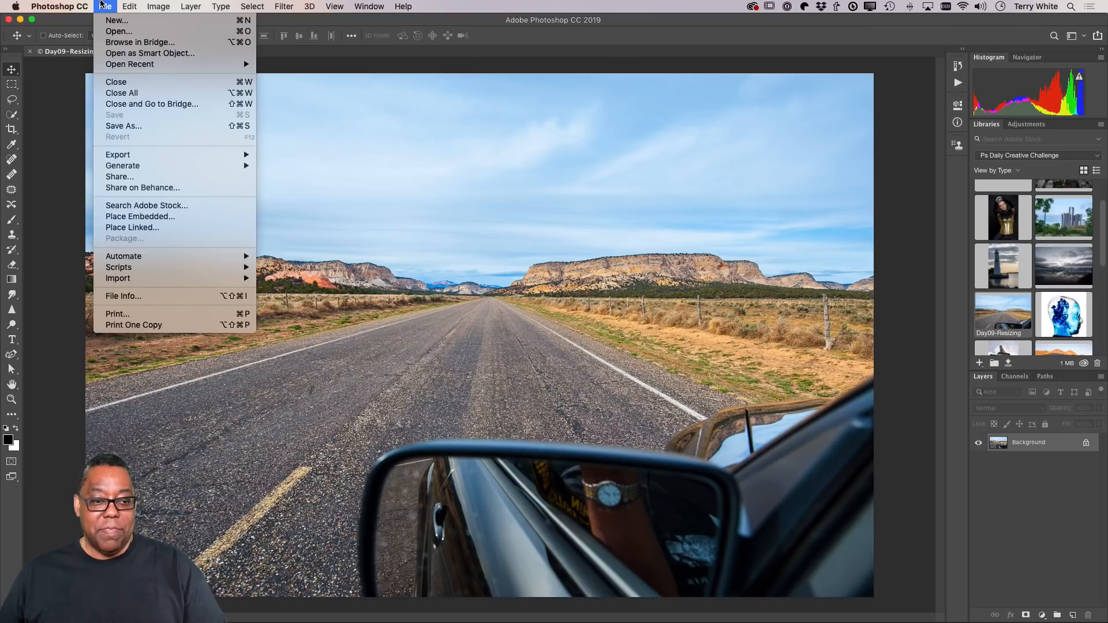
left_click(124, 126)
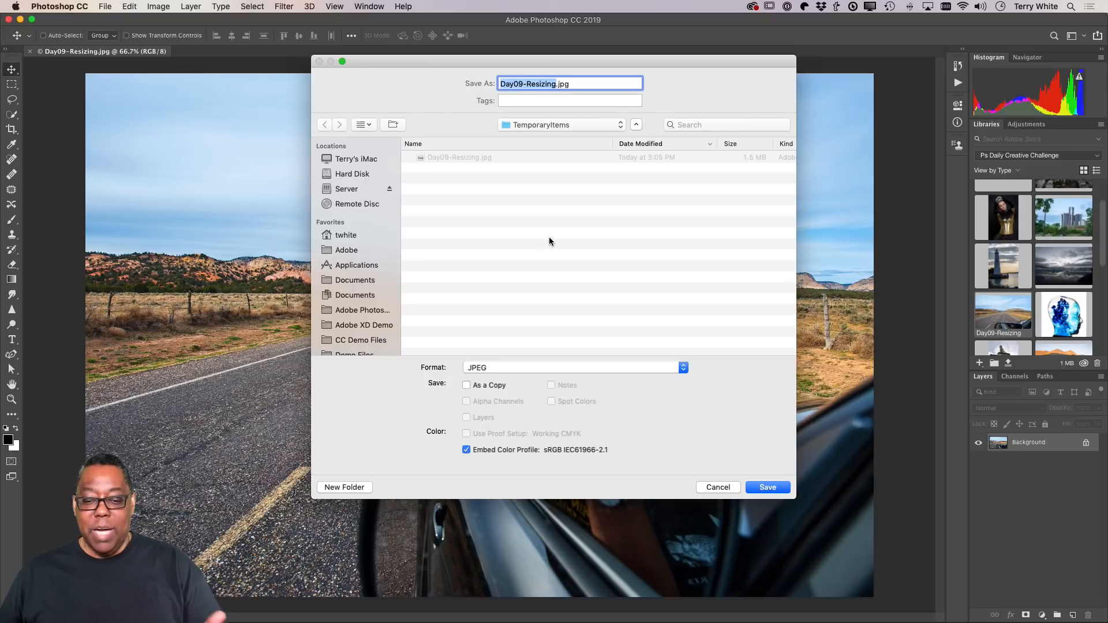
left_click(557, 370)
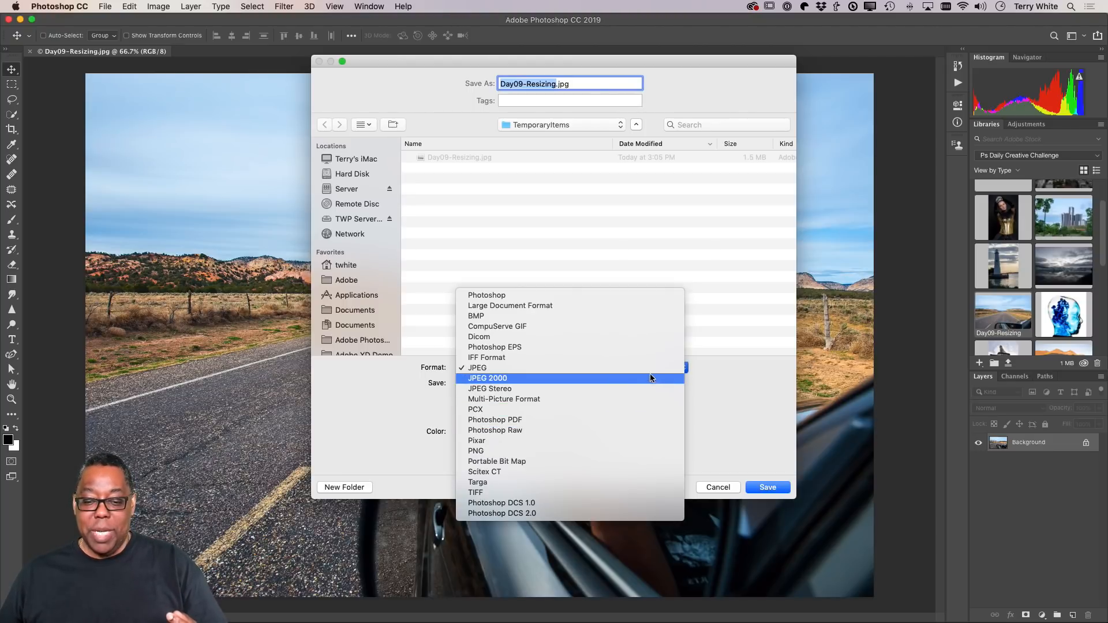
left_click(724, 488)
left_click(724, 490)
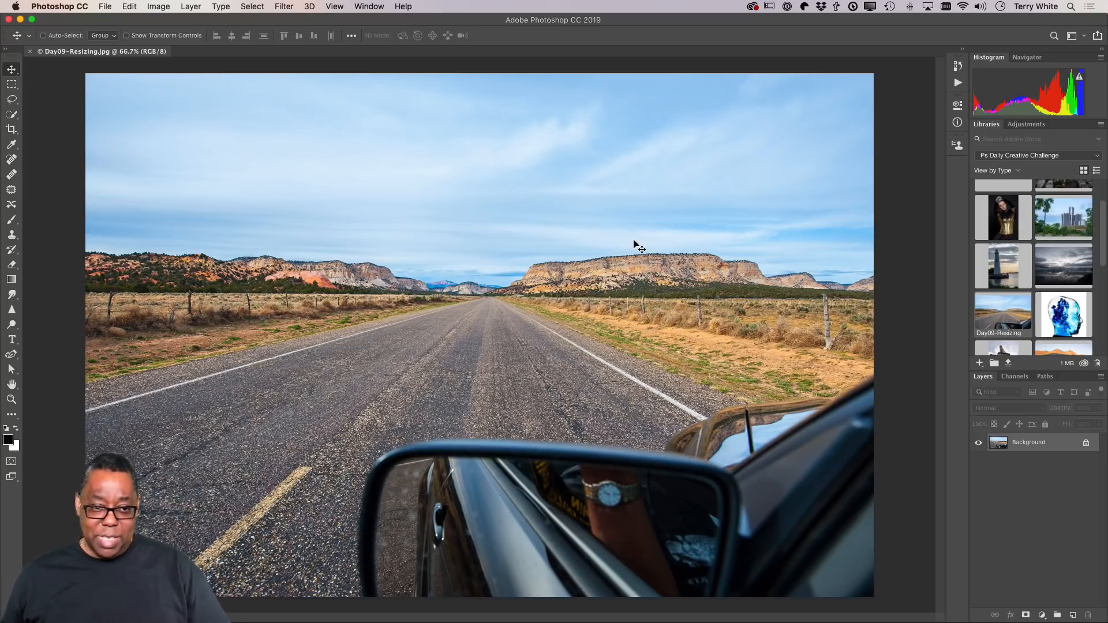
Step: Open the Image Size settings for the road photo and inspect the roadside fence area in the preview
left_click(158, 7)
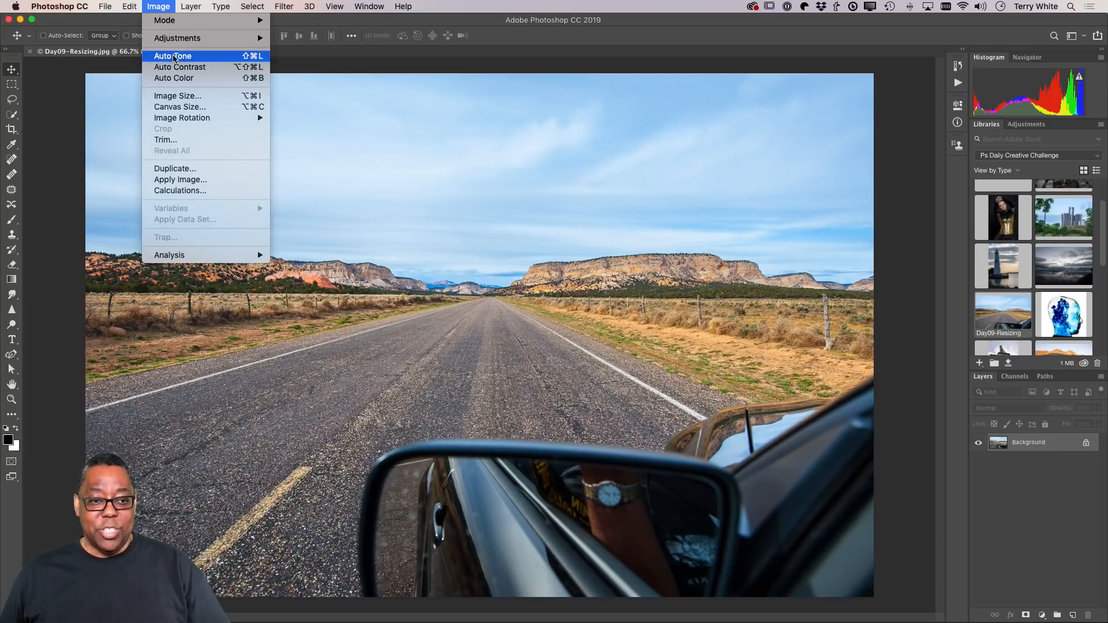
left_click(186, 97)
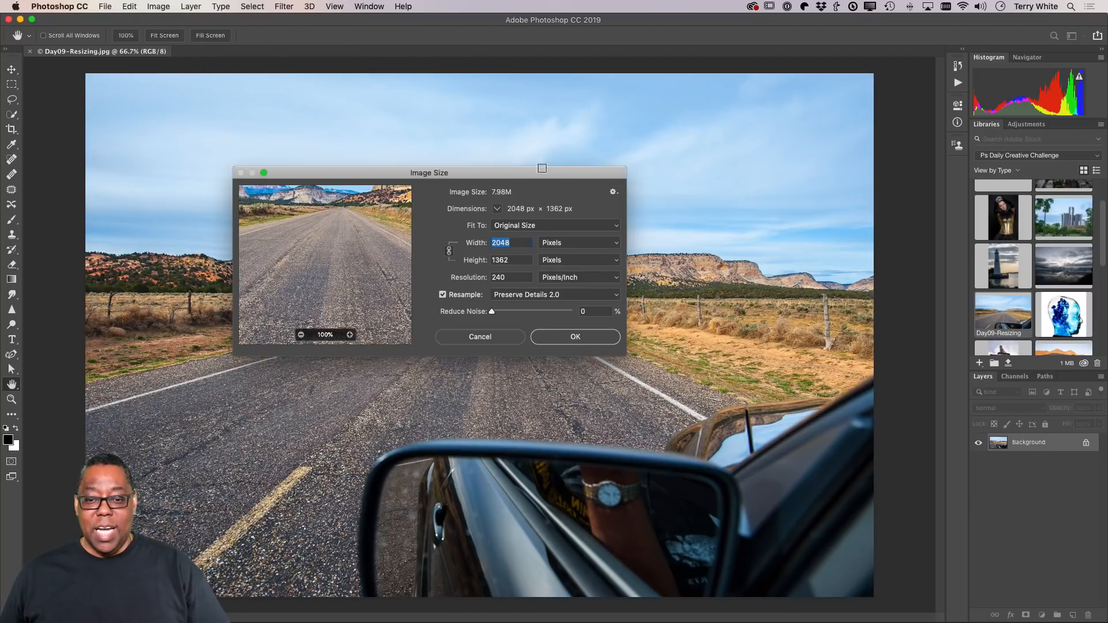
left_click_drag(542, 168, 611, 145)
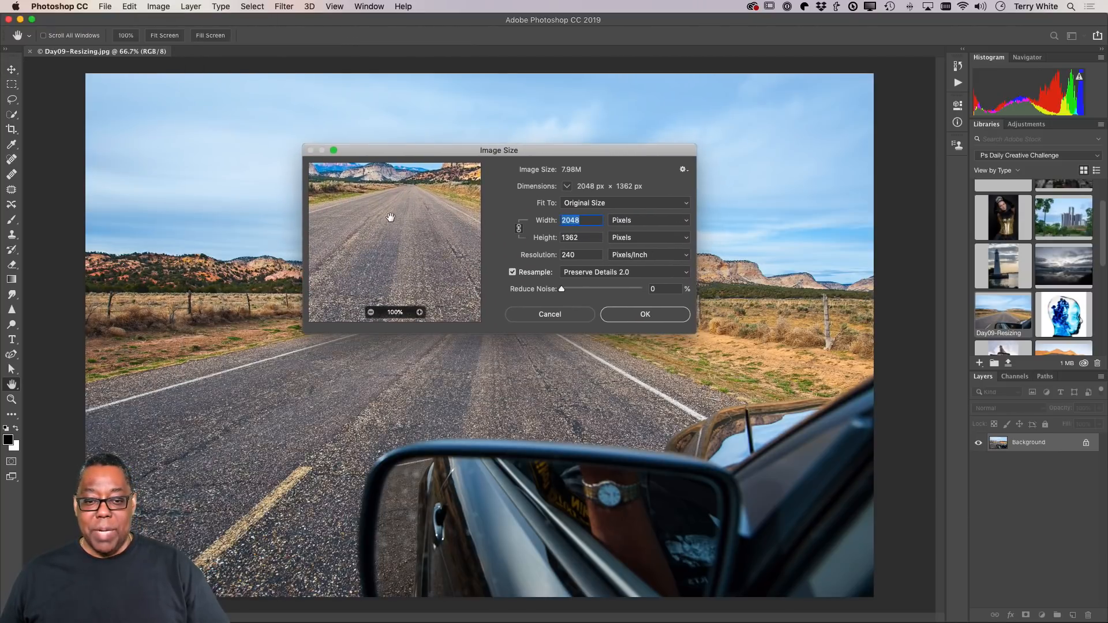
left_click_drag(390, 217, 371, 272)
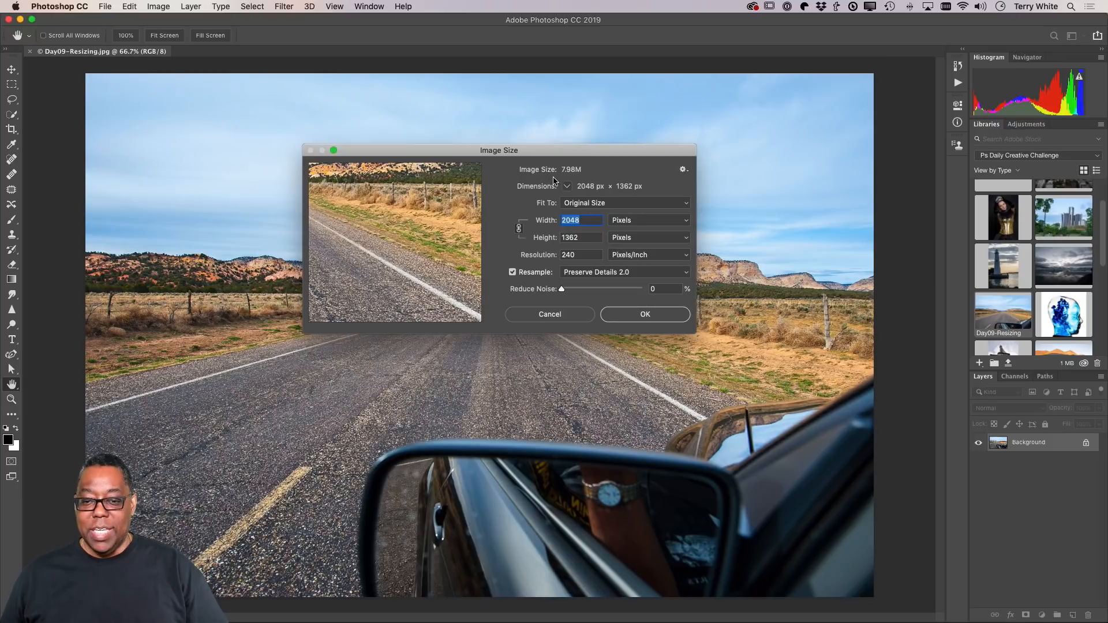
left_click_drag(564, 151, 485, 148)
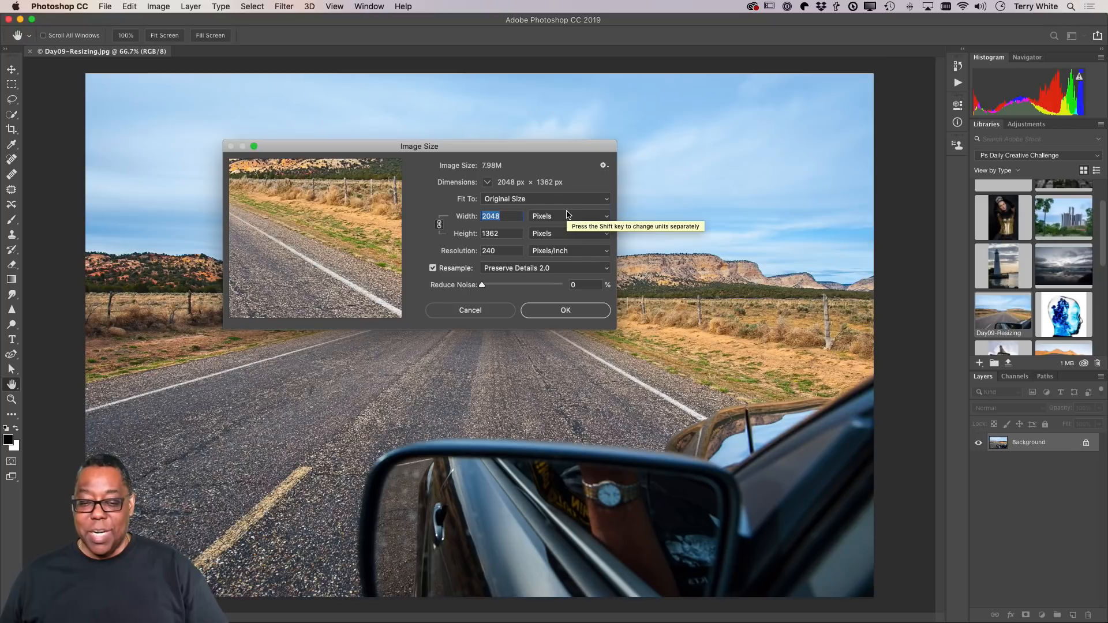
Step: Turn off resampling in the Image Size settings and try a width of 10 inches
left_click(455, 269)
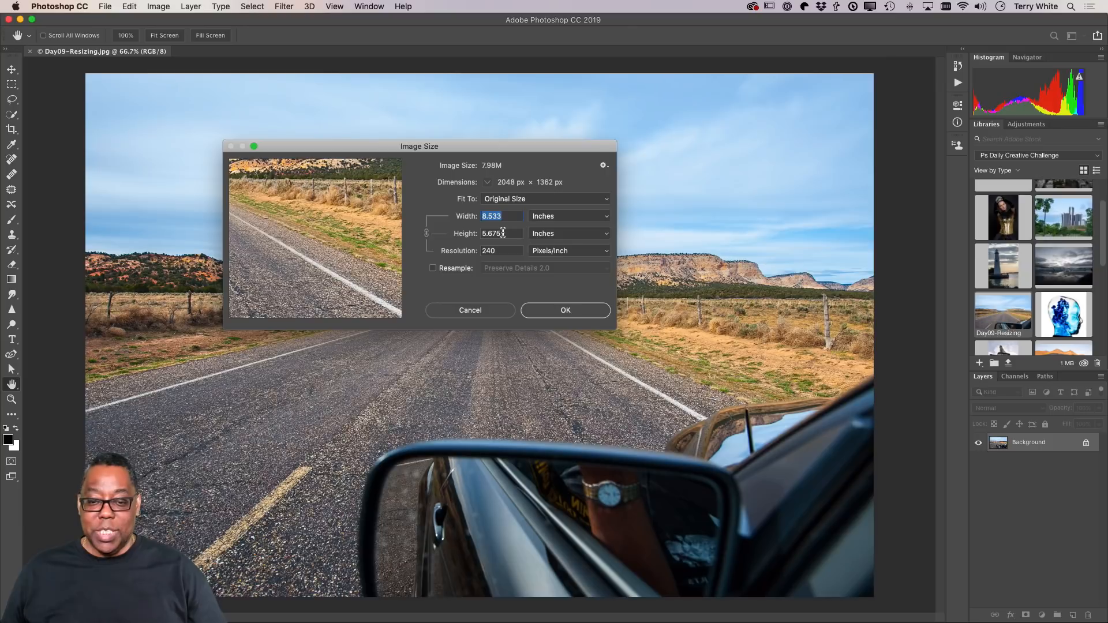
left_click(510, 215)
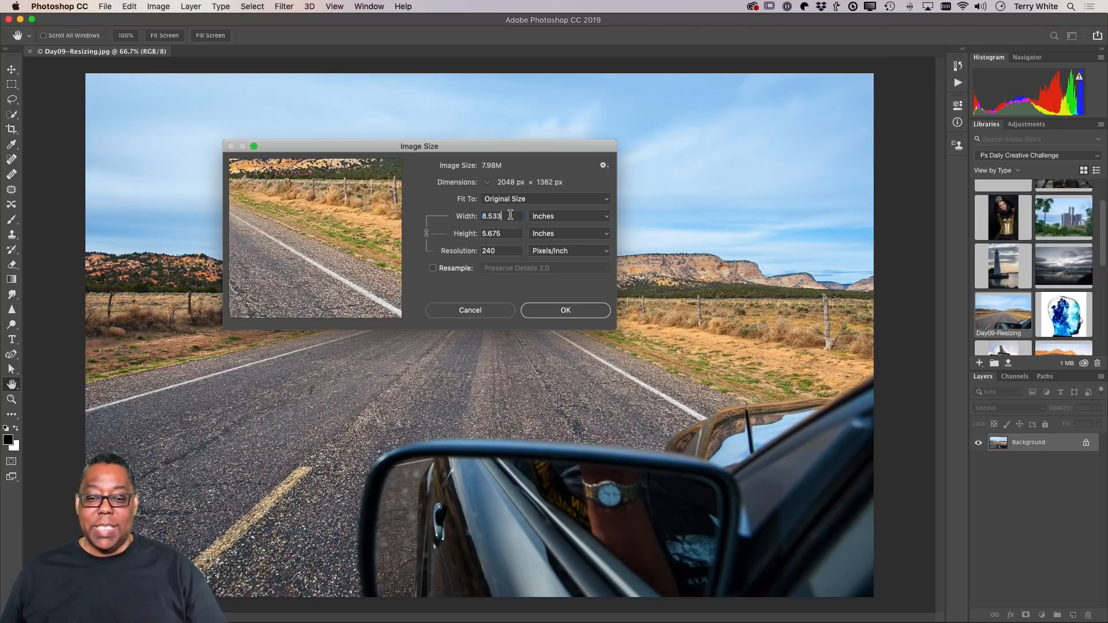
double_click(509, 215)
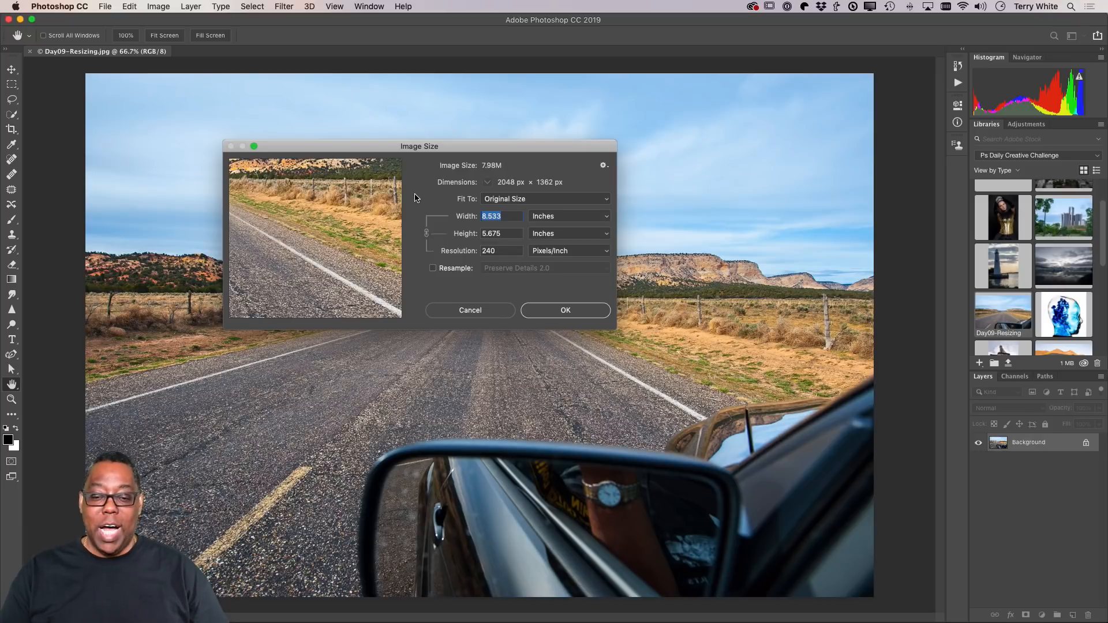
type("10")
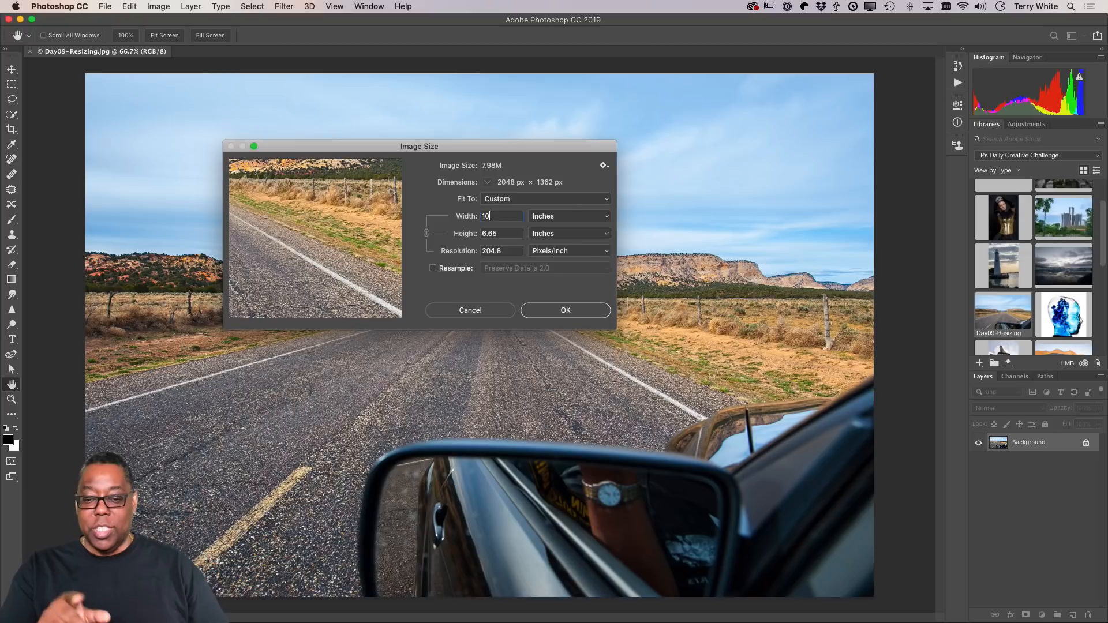
key("Tab")
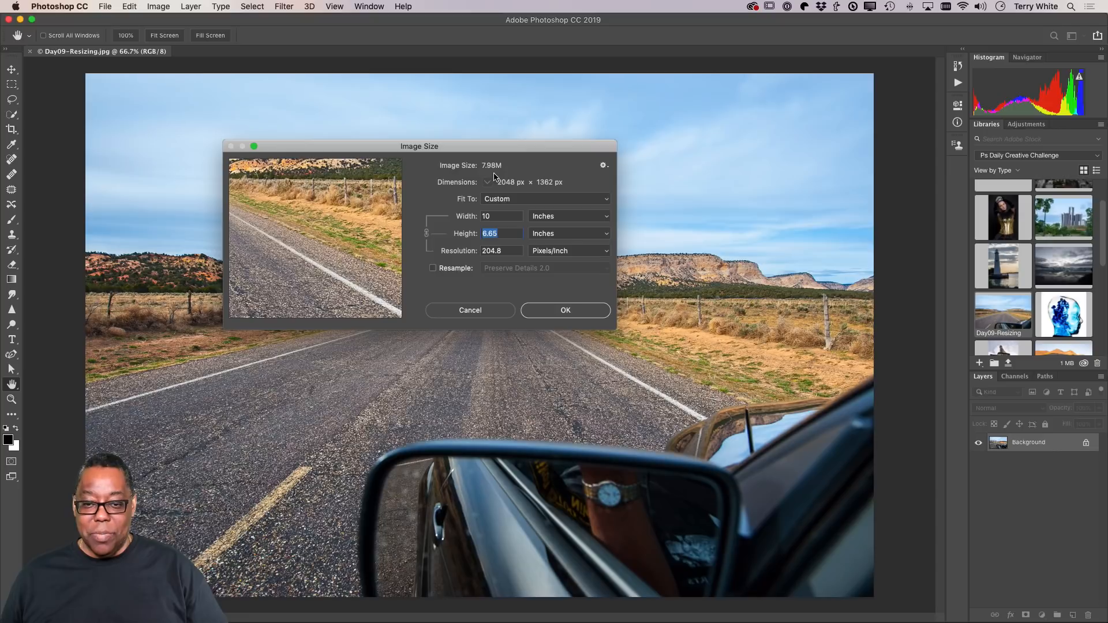
Step: Try an image width of 30 inches without resampling, and cancel the resize
double_click(500, 217)
type("30")
key("Tab")
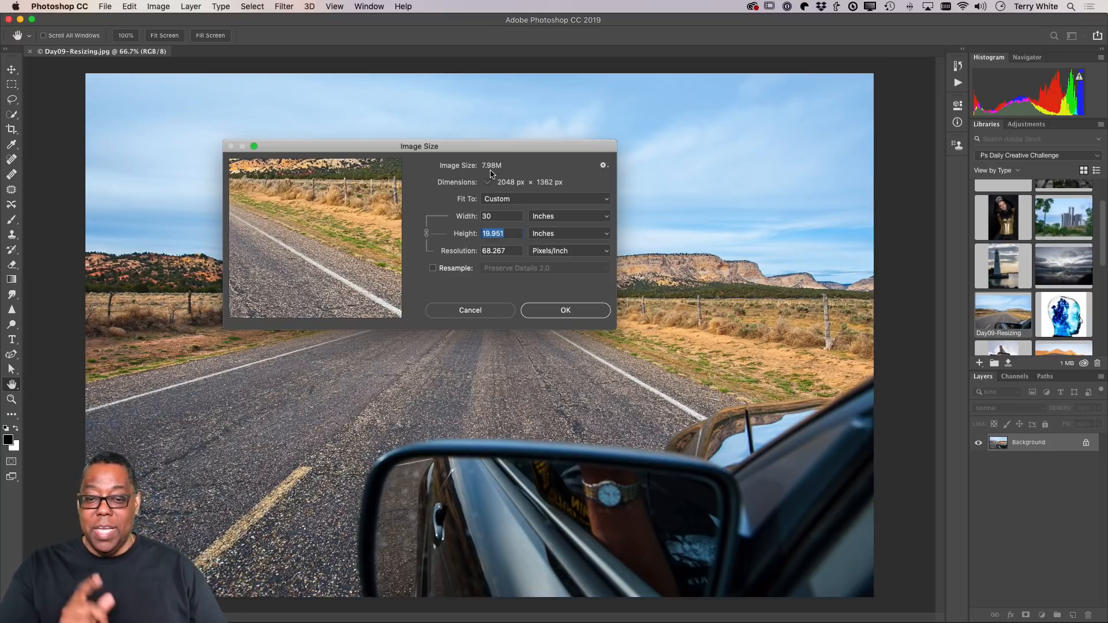
left_click(480, 315)
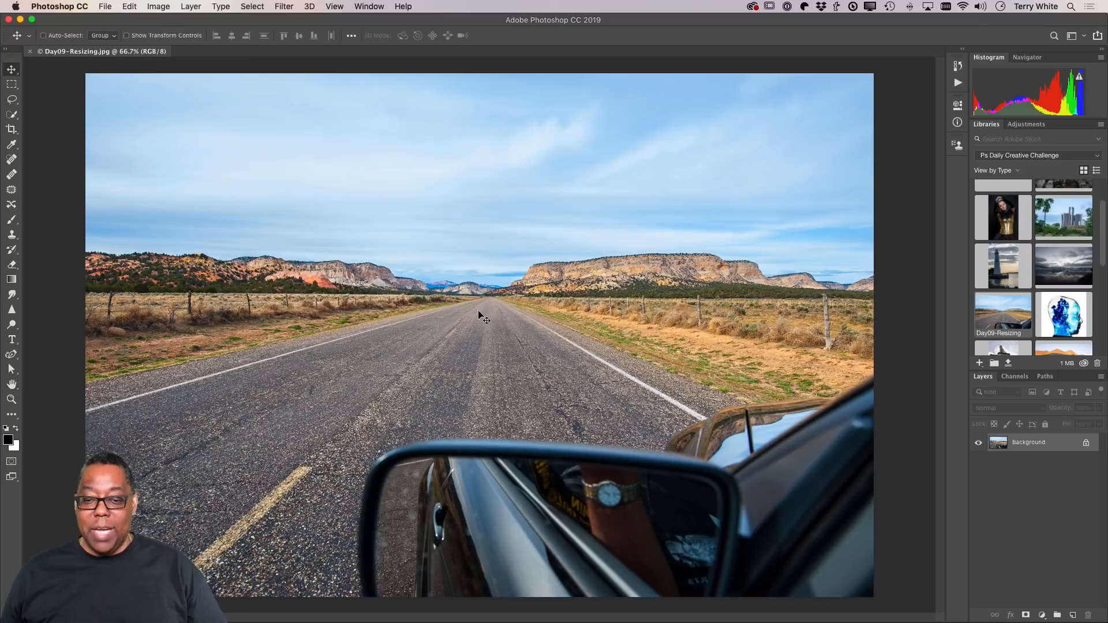
Step: Open the Image Size settings for the road photo, switch the dimensions to inches, and set the resolution to 300 pixels/inch
left_click(160, 6)
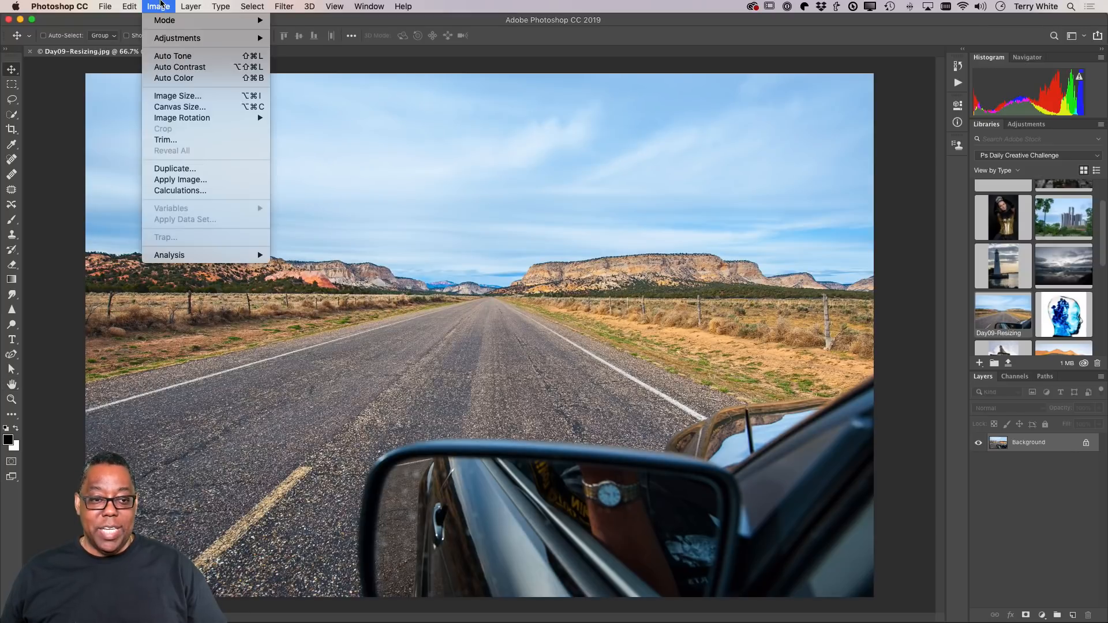
left_click(177, 97)
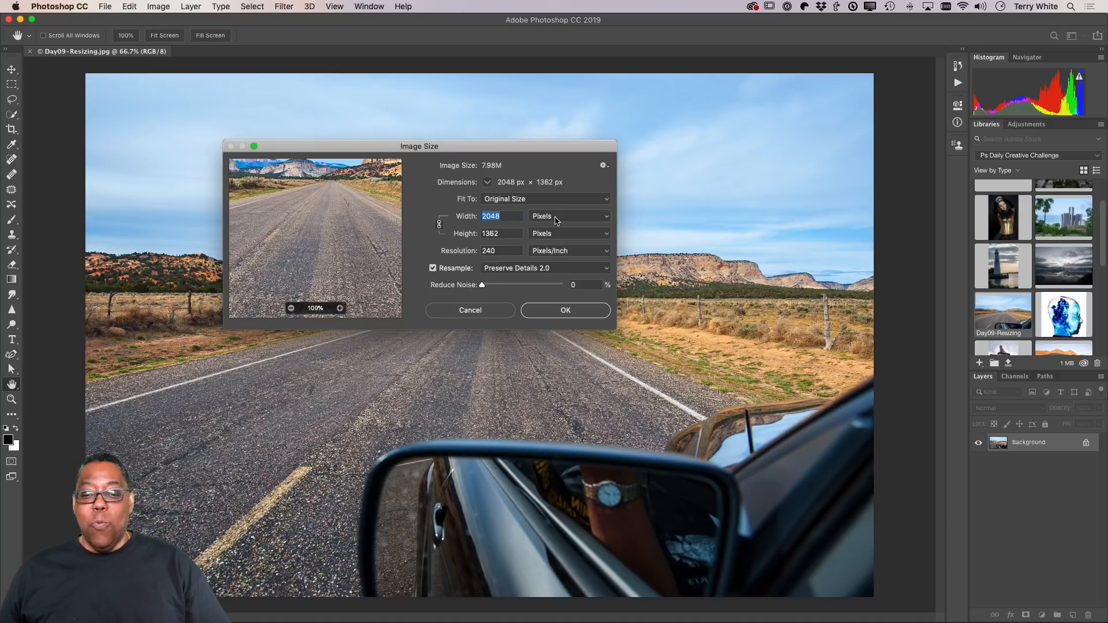
key("alt")
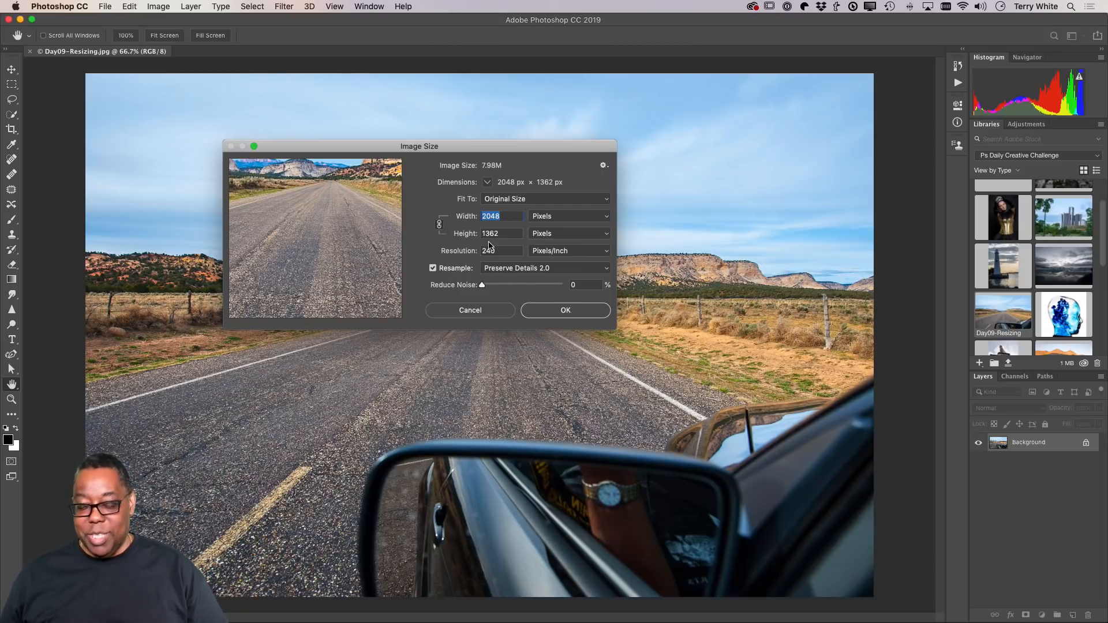
left_click(559, 216)
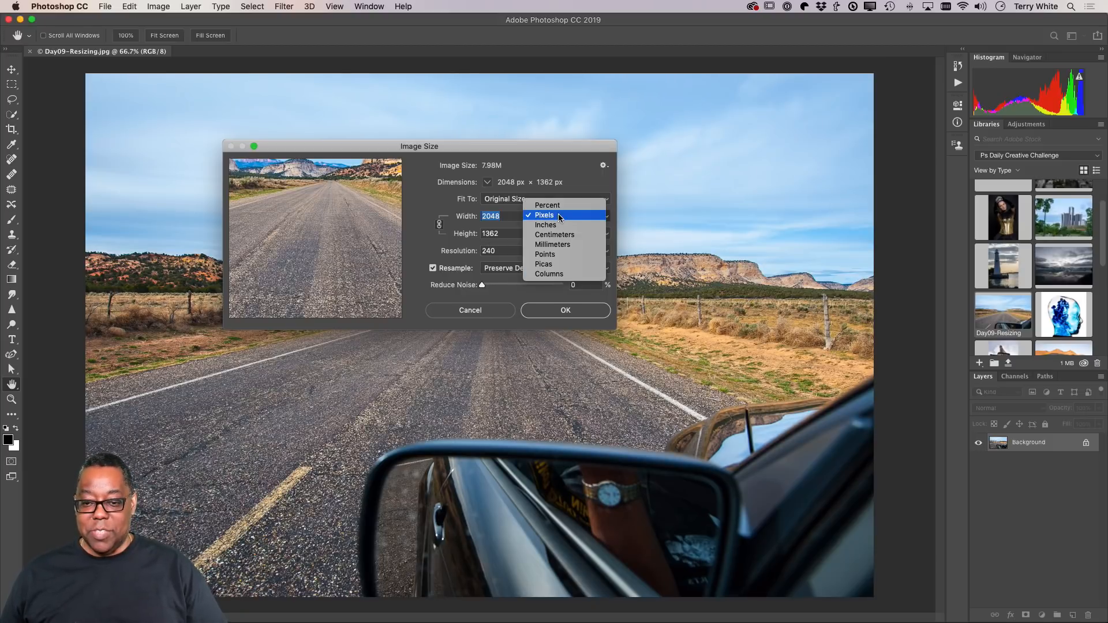
left_click(557, 225)
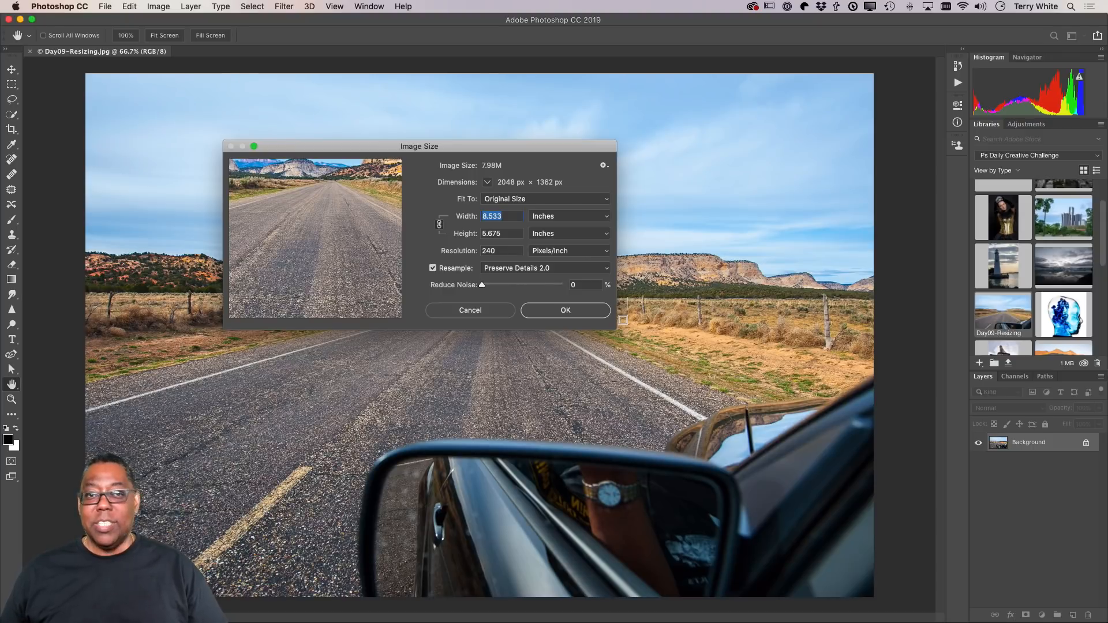
double_click(499, 250)
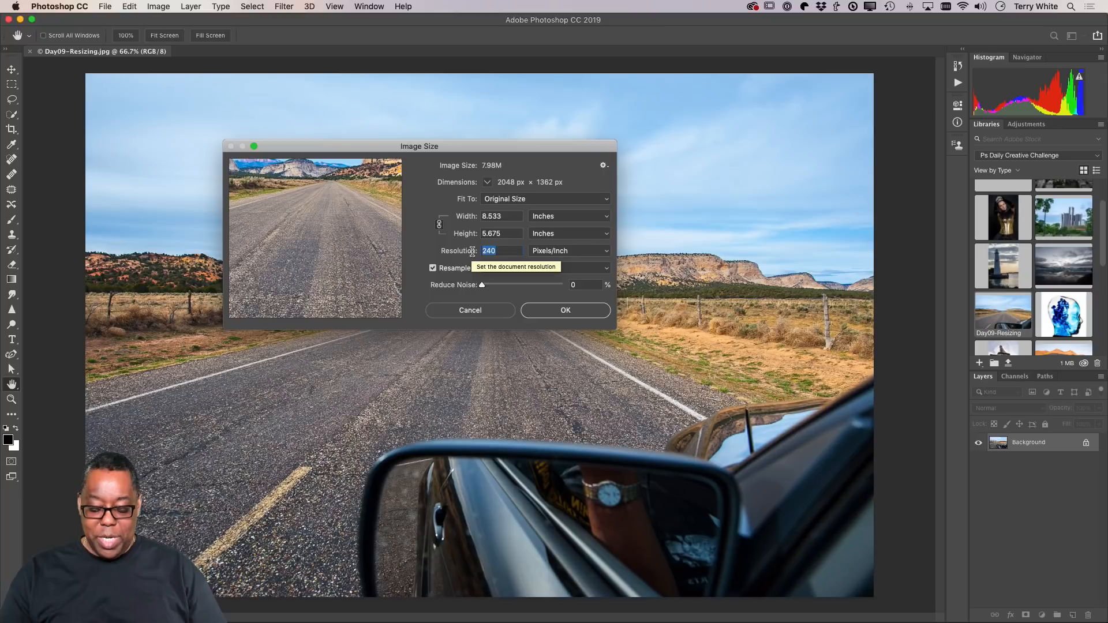
type("300")
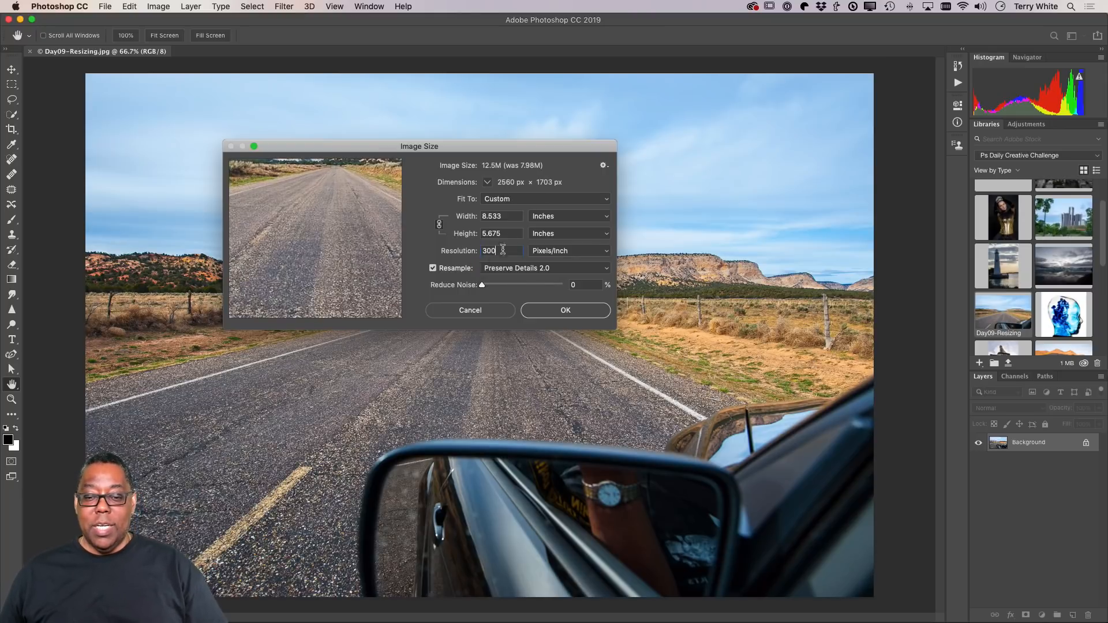
Step: Set the image height to 8 inches after trying a width of 10 inches
double_click(512, 215)
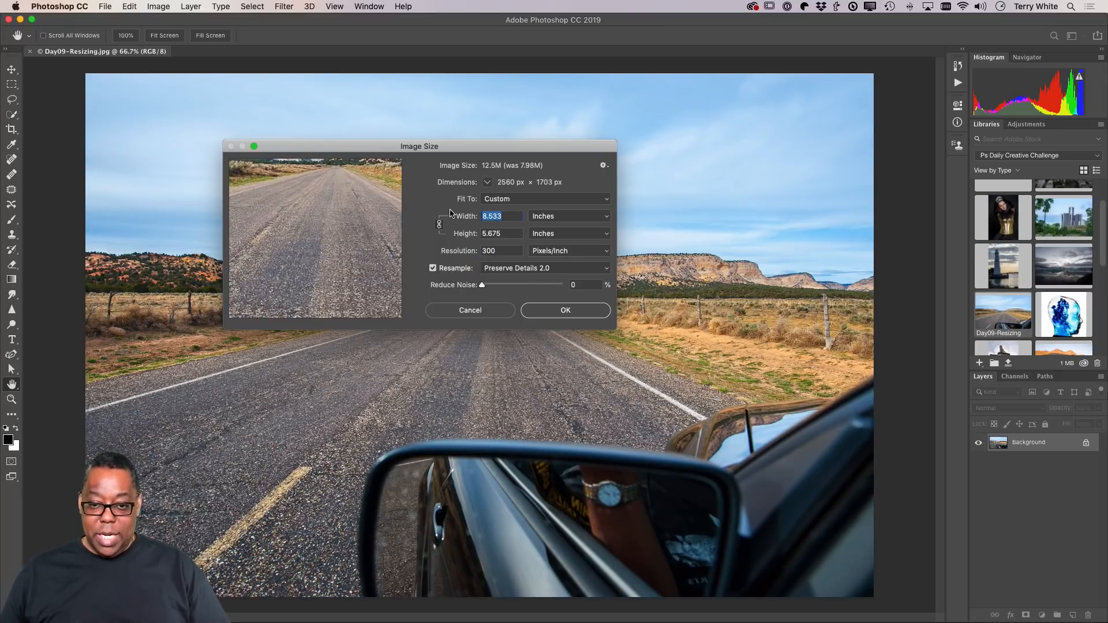
double_click(508, 233)
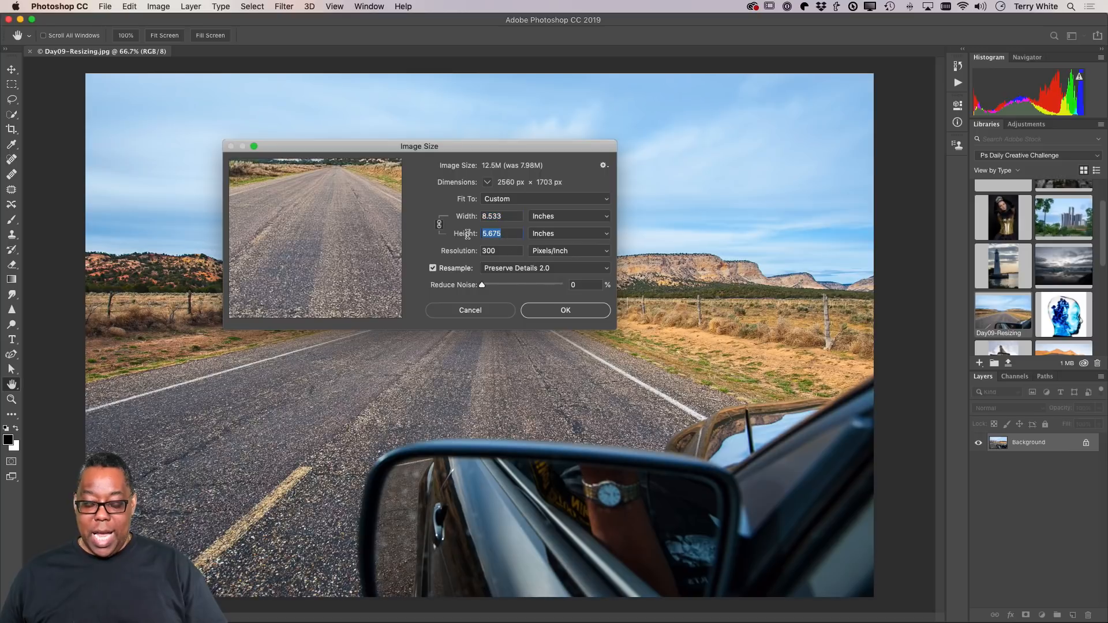
type("8")
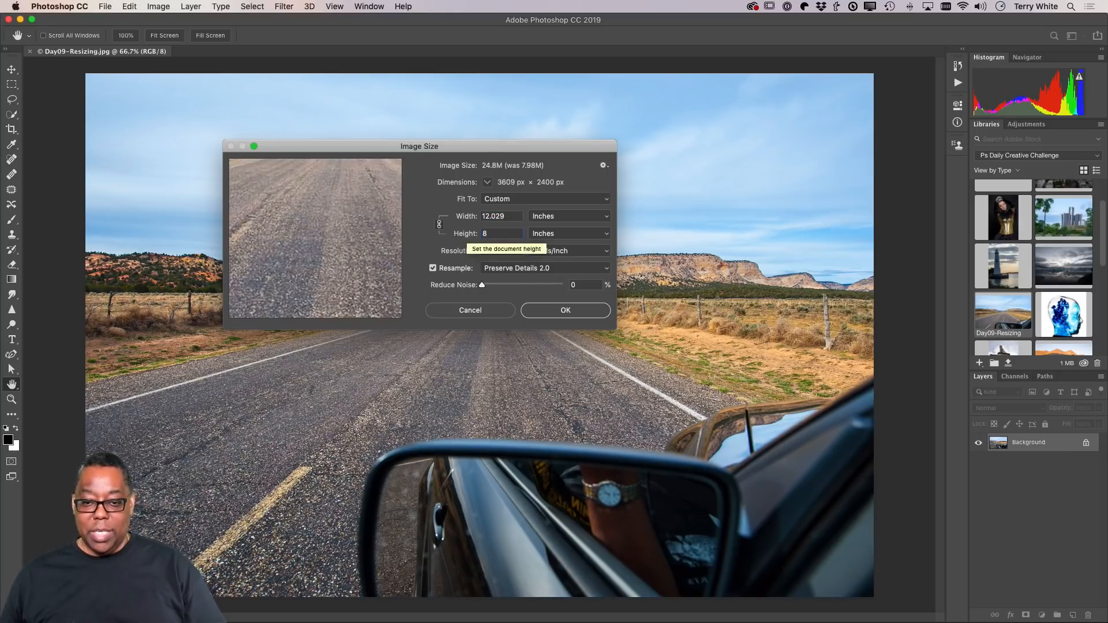
double_click(503, 216)
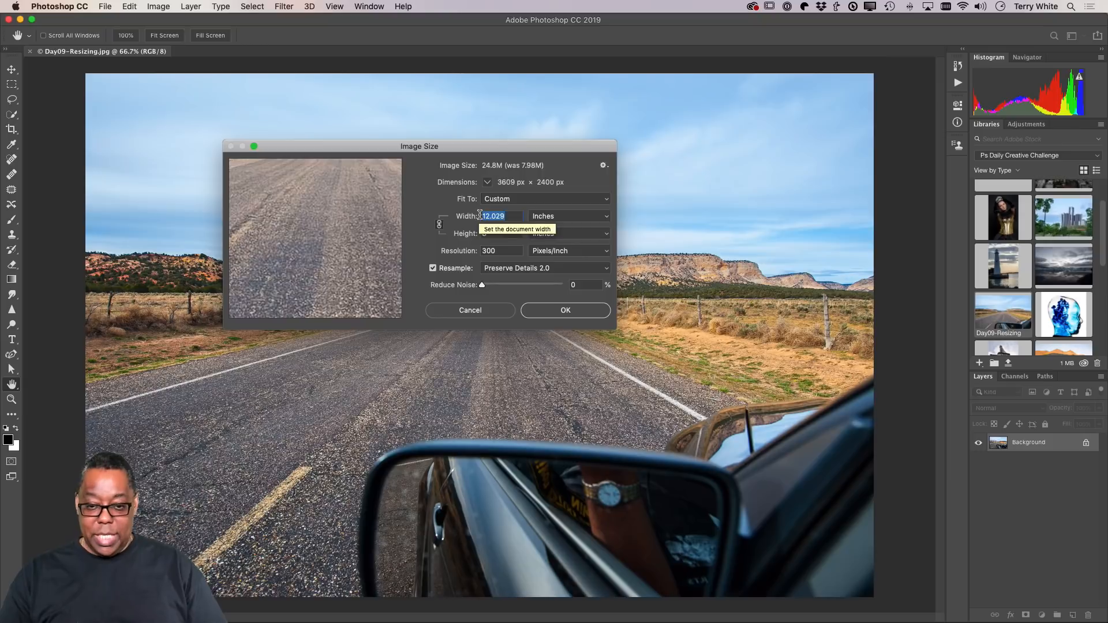
type("10")
key("Tab")
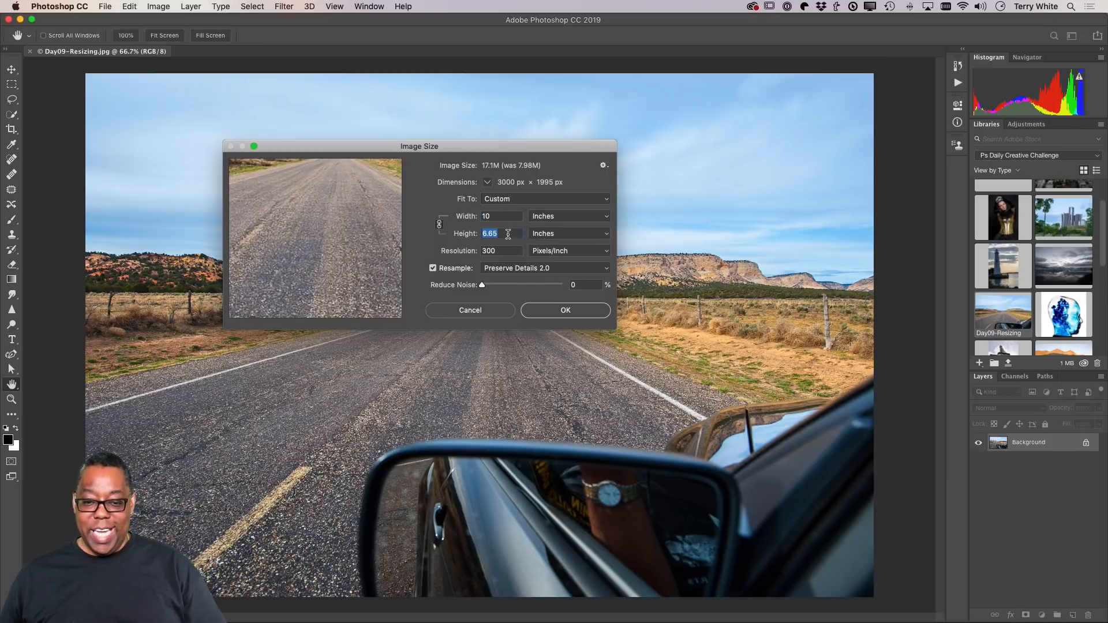
type("8")
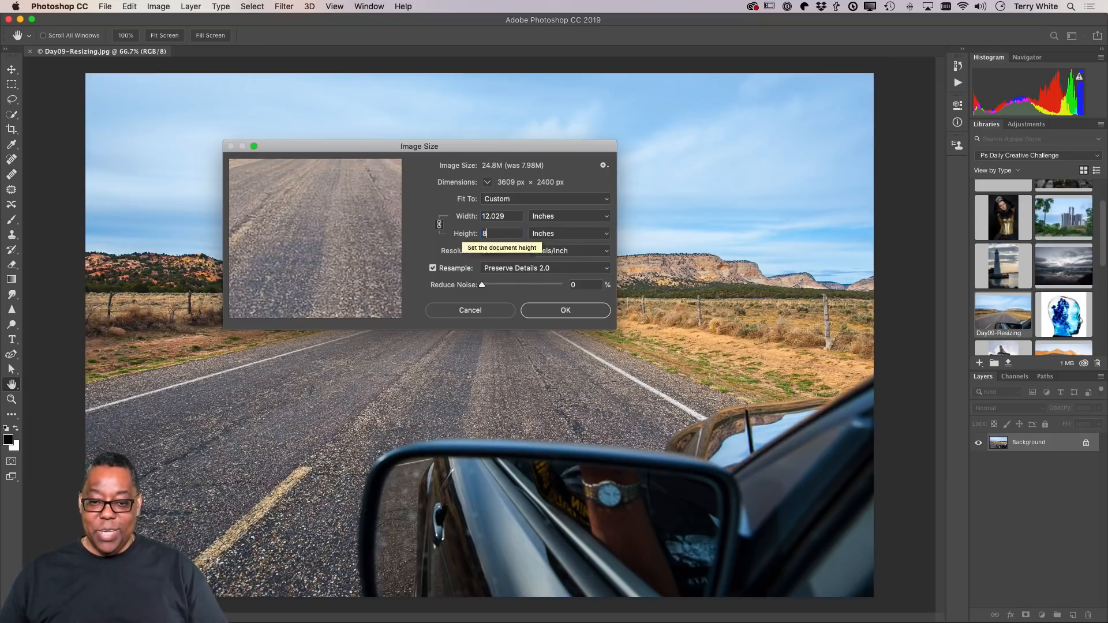
key("Tab")
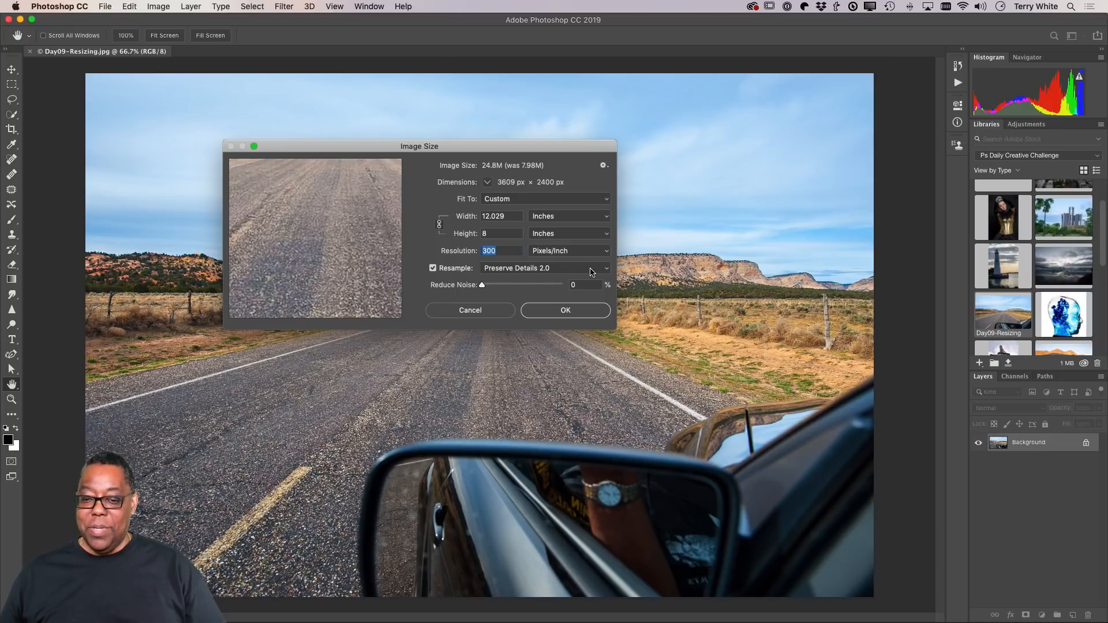
Step: Switch the resampling method to Automatic and inspect the mesa and the roadside line in the enlargement preview
left_click(608, 269)
left_click(606, 268)
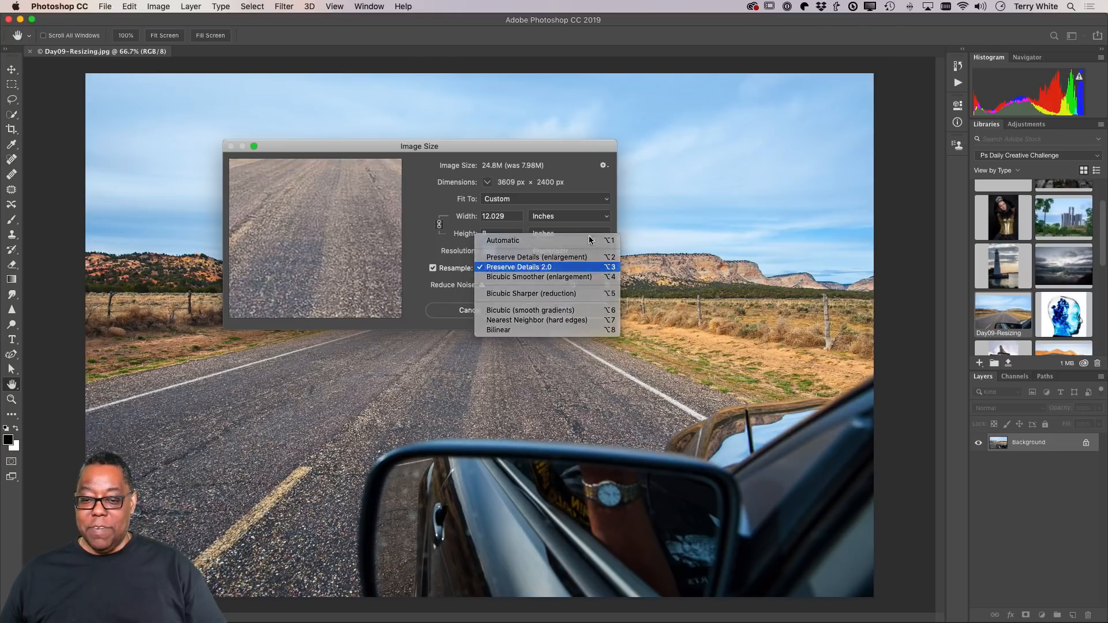
left_click(609, 268)
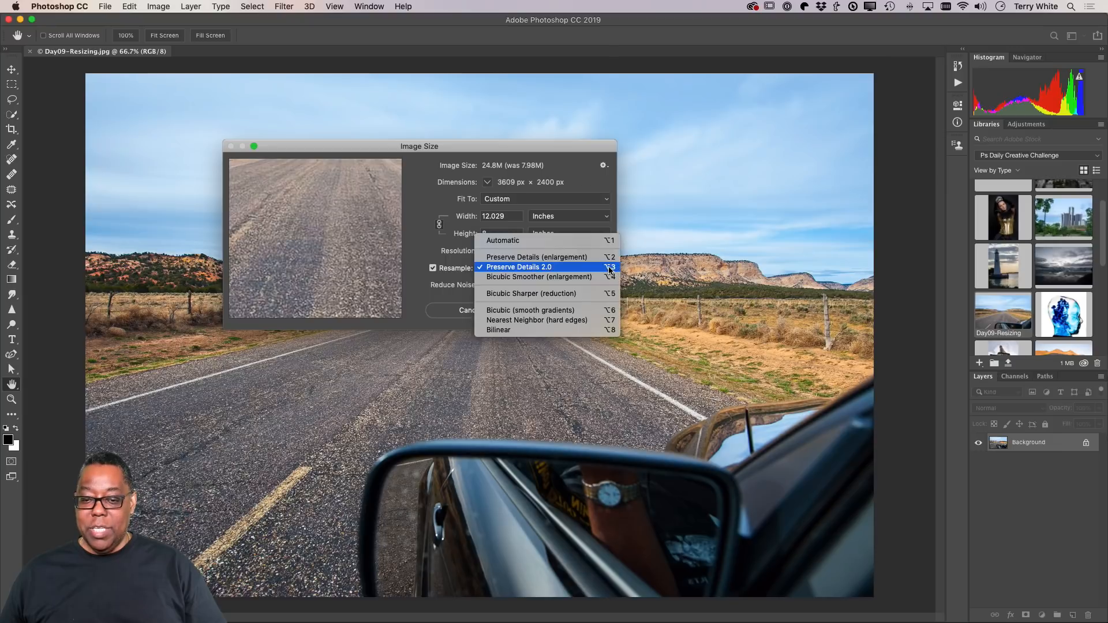
left_click(568, 242)
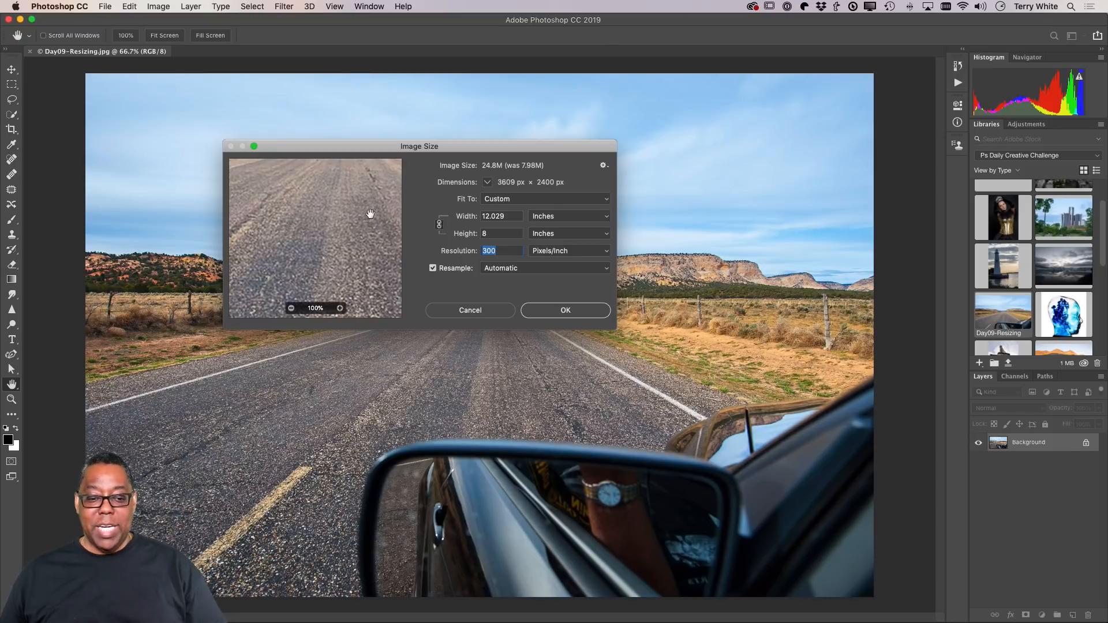
left_click_drag(369, 215, 374, 290)
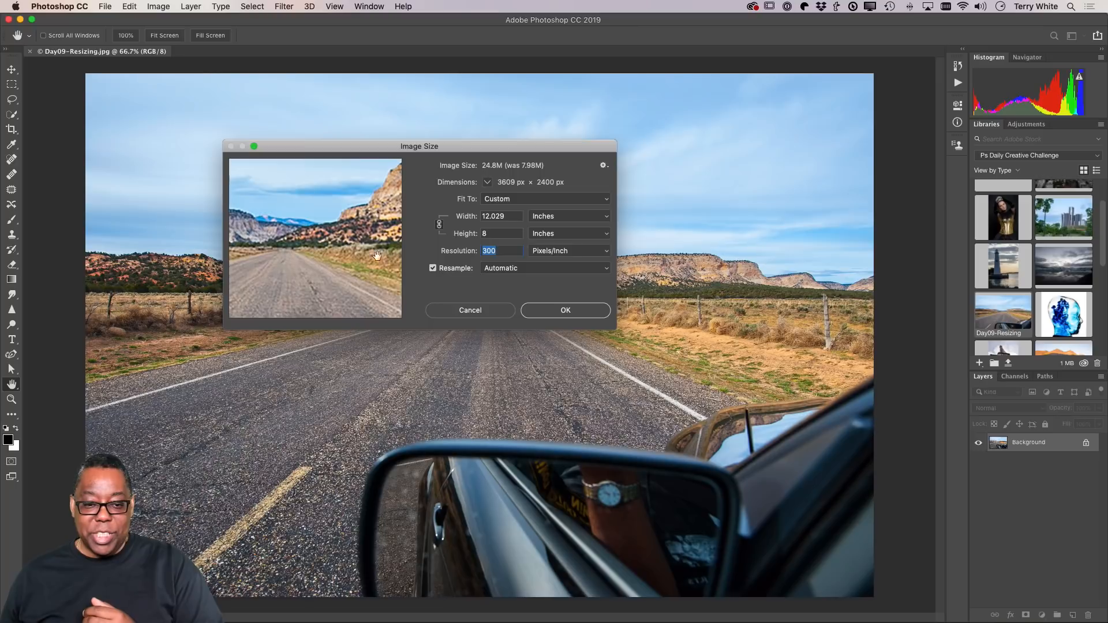
left_click_drag(369, 234, 238, 260)
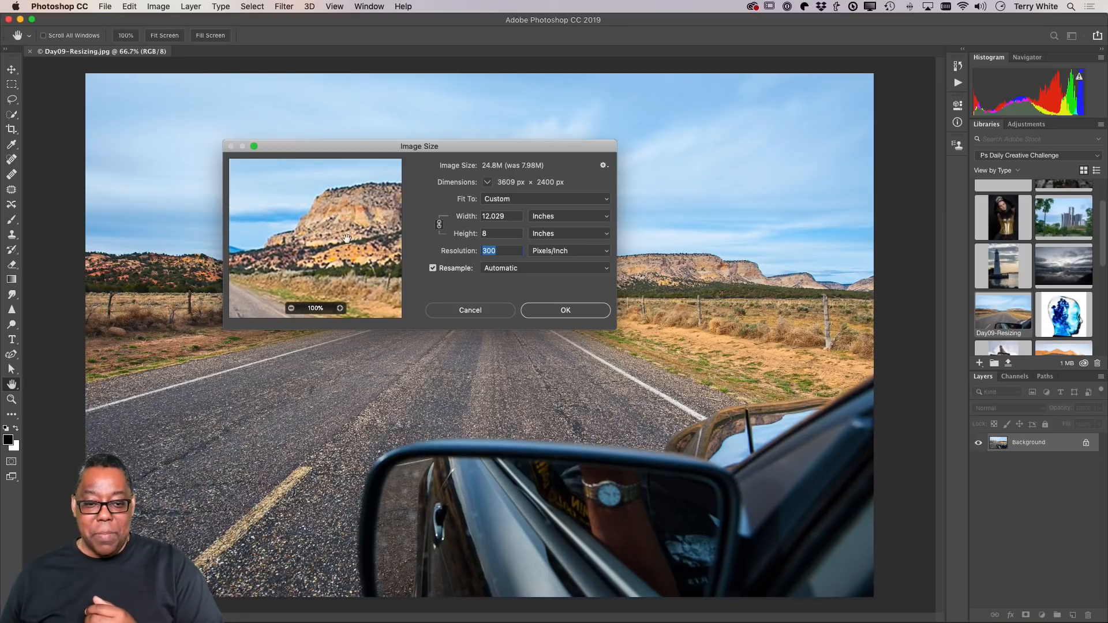
left_click_drag(381, 314, 311, 219)
left_click_drag(370, 261, 336, 259)
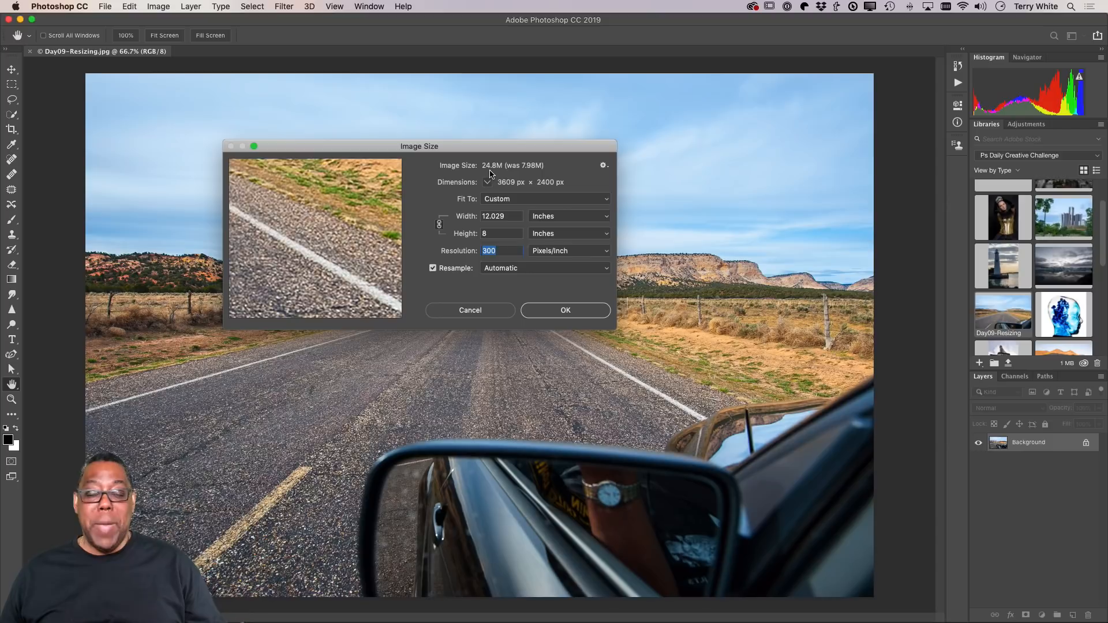
Step: Apply the enlargement with Preserve Details 2.0 resampling, and undo it after viewing the whole image
left_click(605, 270)
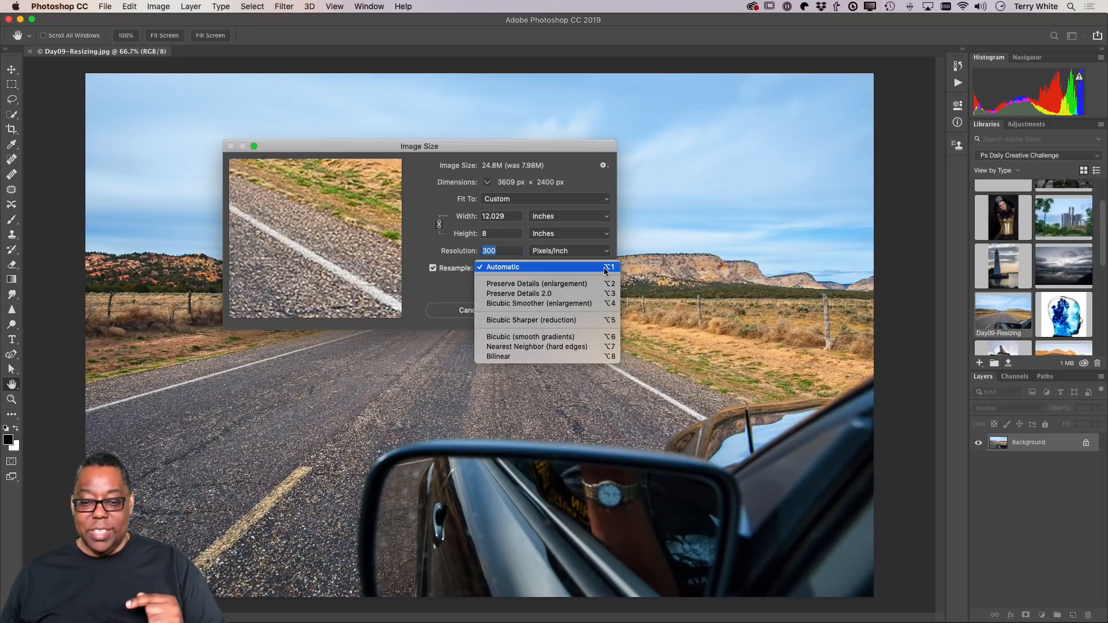
left_click(570, 295)
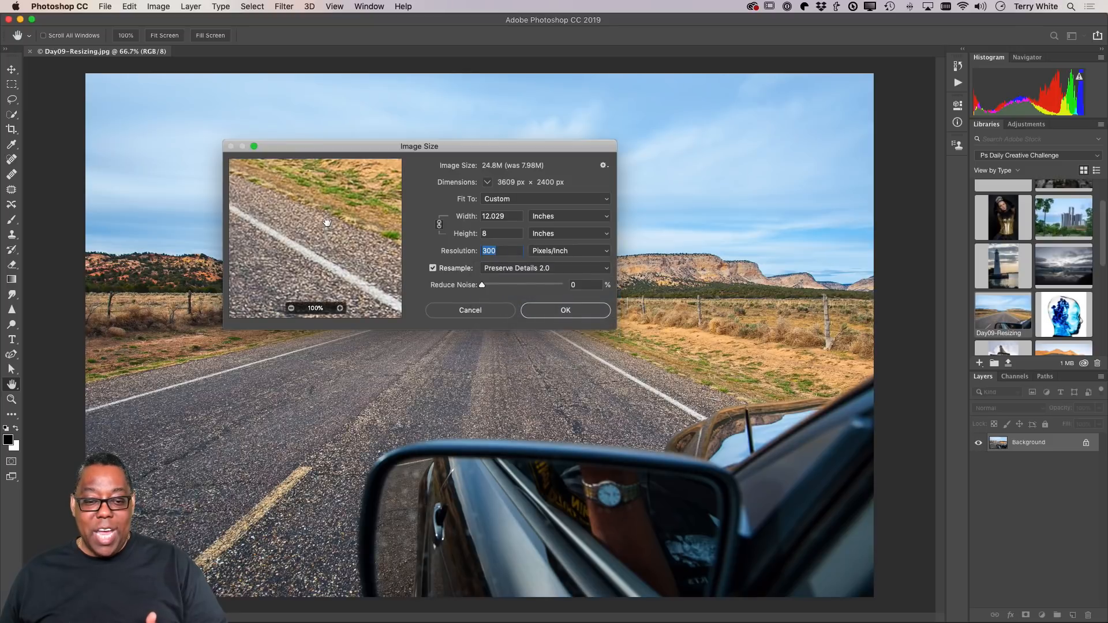
left_click_drag(327, 222, 280, 241)
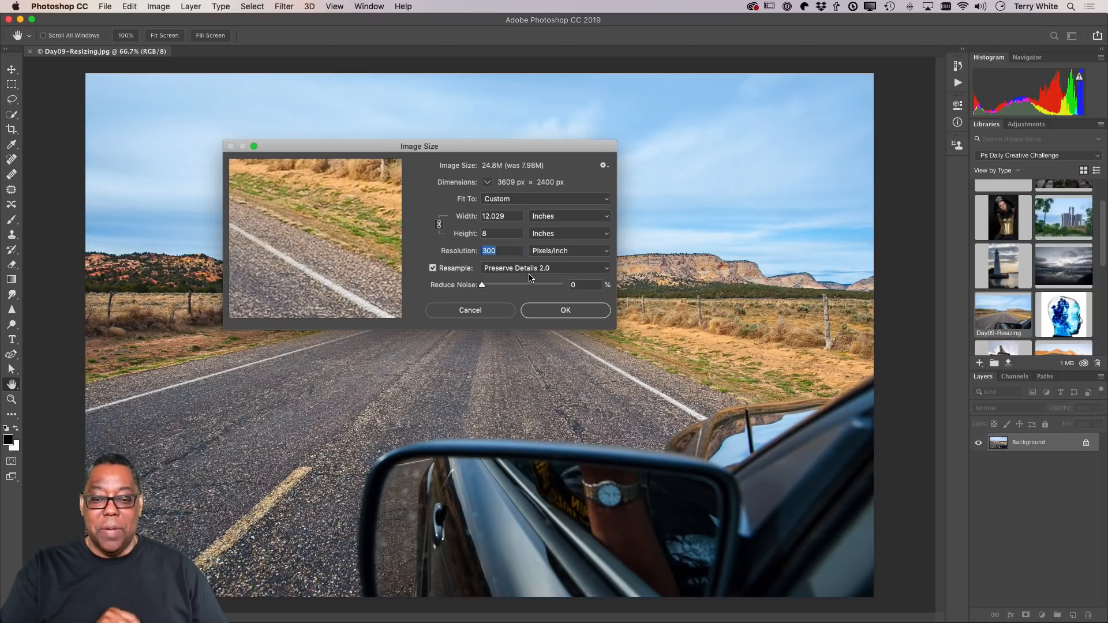
left_click(566, 312)
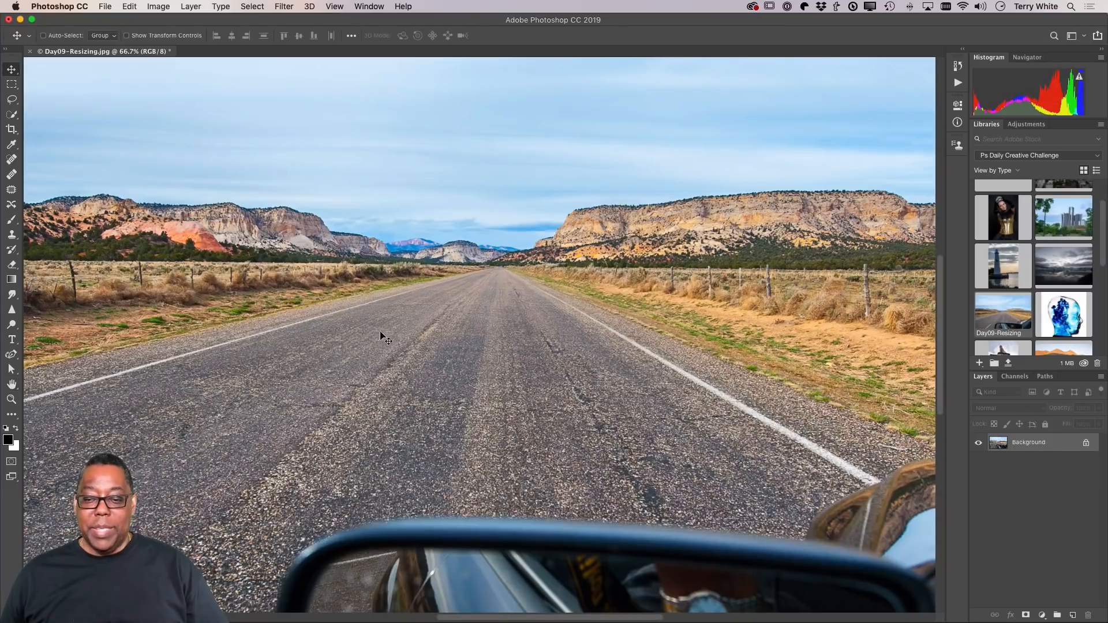
key("super+0")
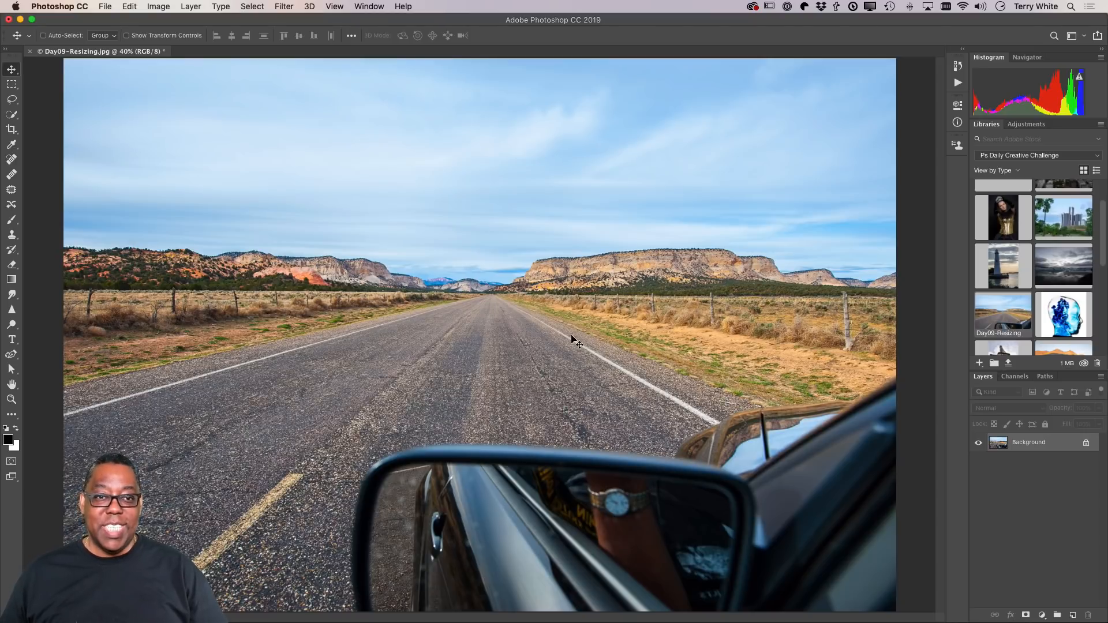
key("super+z")
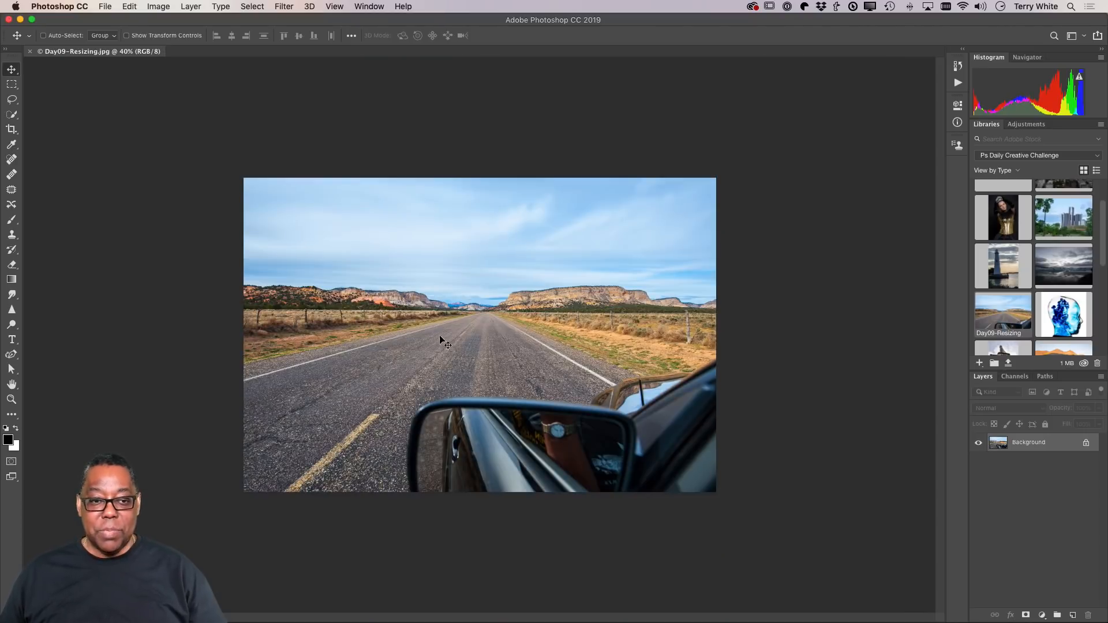
Step: Resize the road photo to a width of 1080 pixels, and undo the resize
left_click(168, 12)
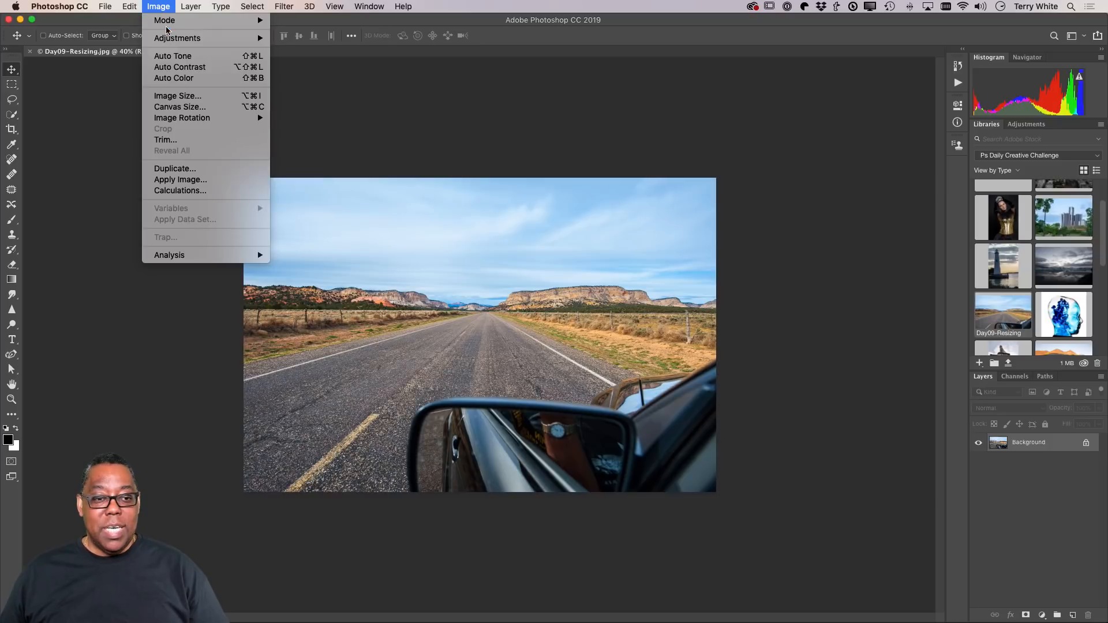
mouse_move(169, 37)
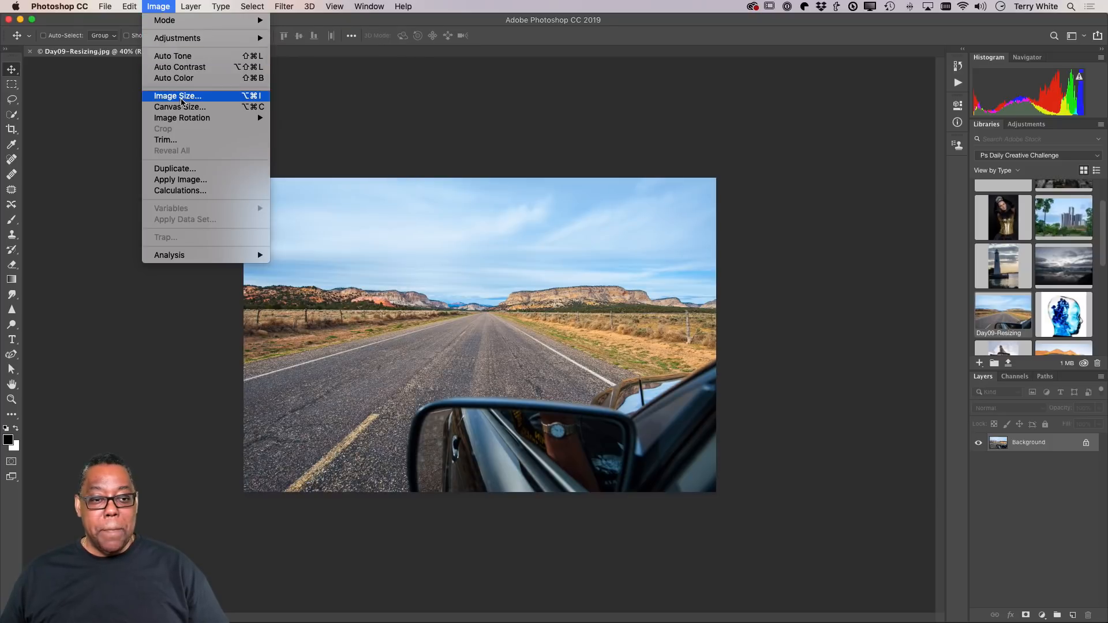
left_click(178, 96)
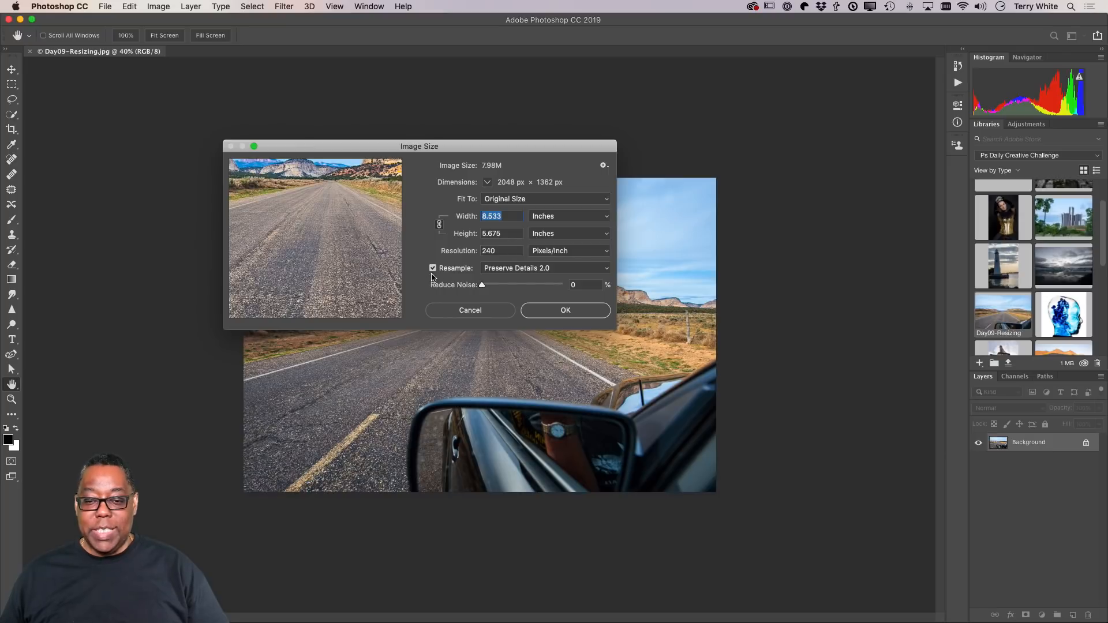
left_click(548, 222)
left_click(552, 215)
left_click(554, 214)
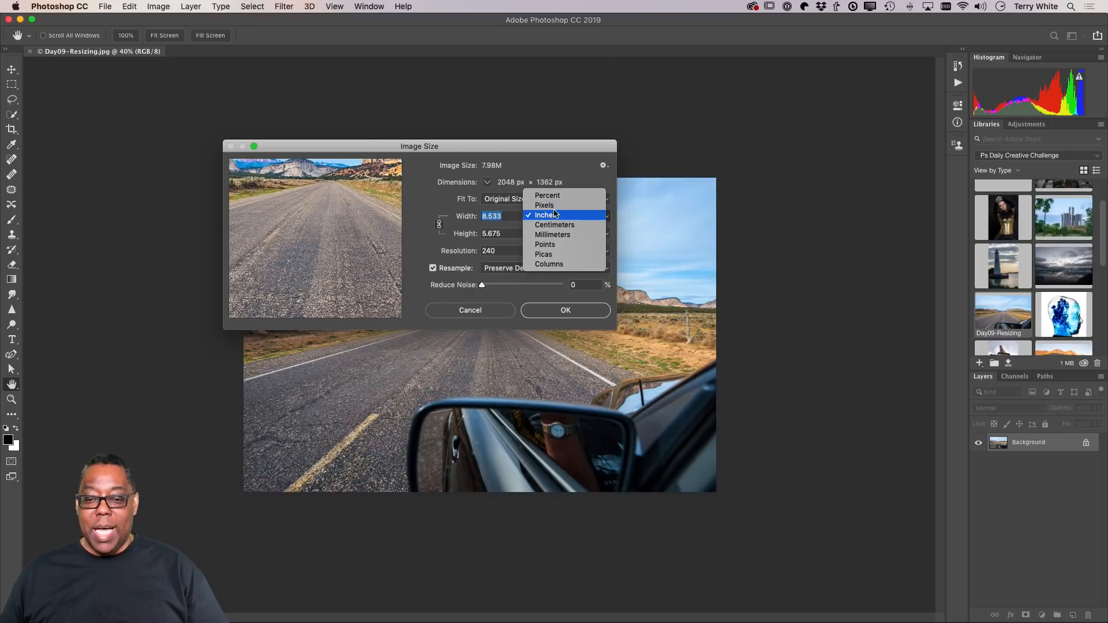
left_click(554, 206)
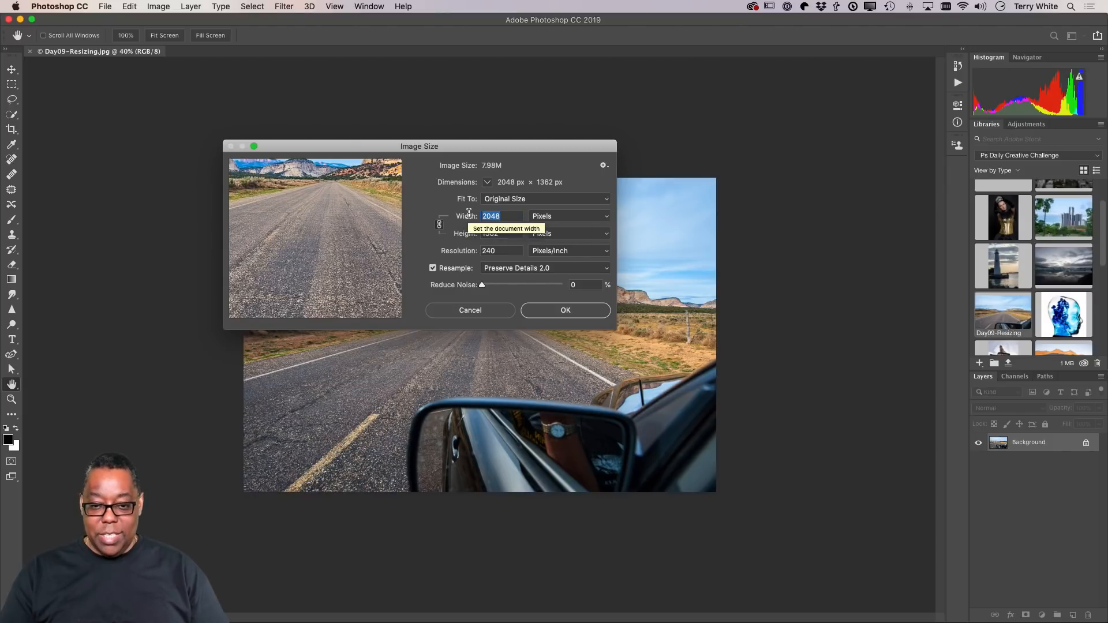
type("1080")
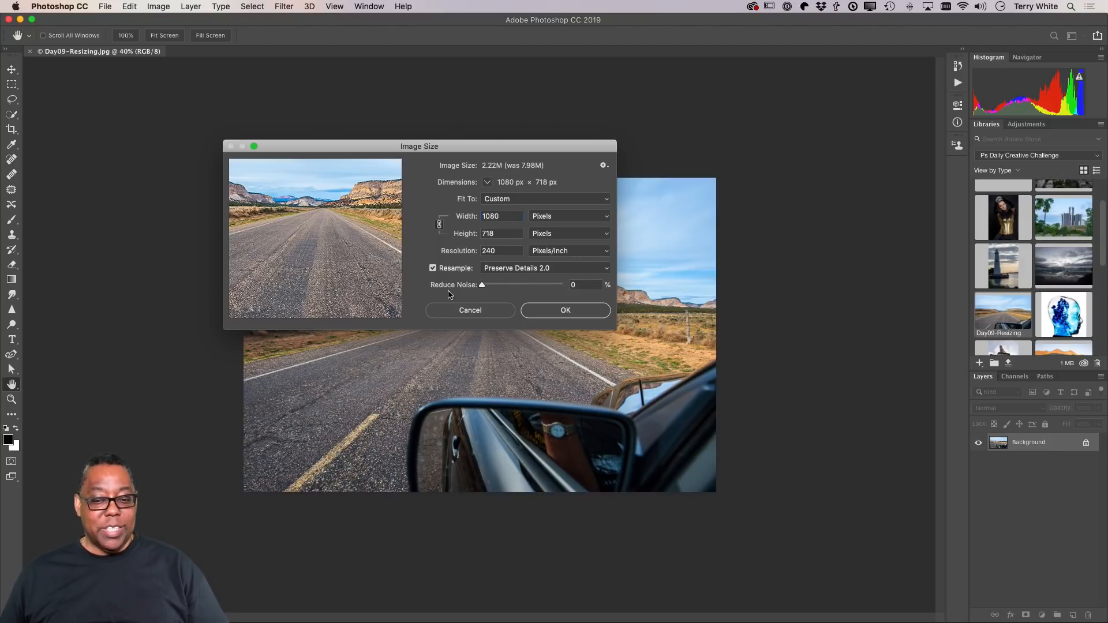
left_click(566, 311)
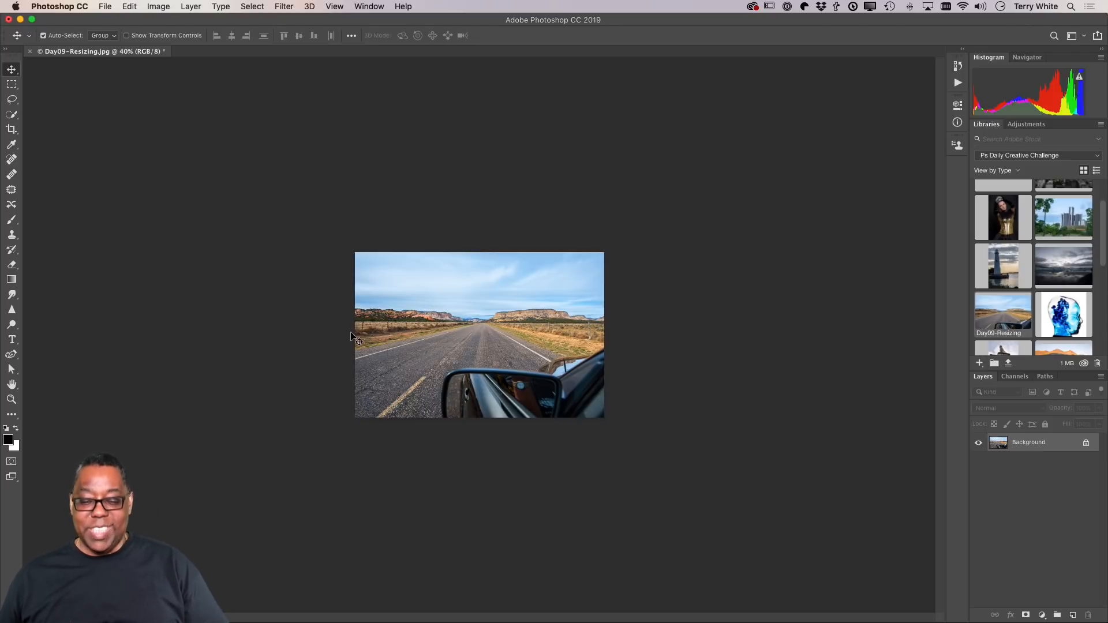
key("super+z")
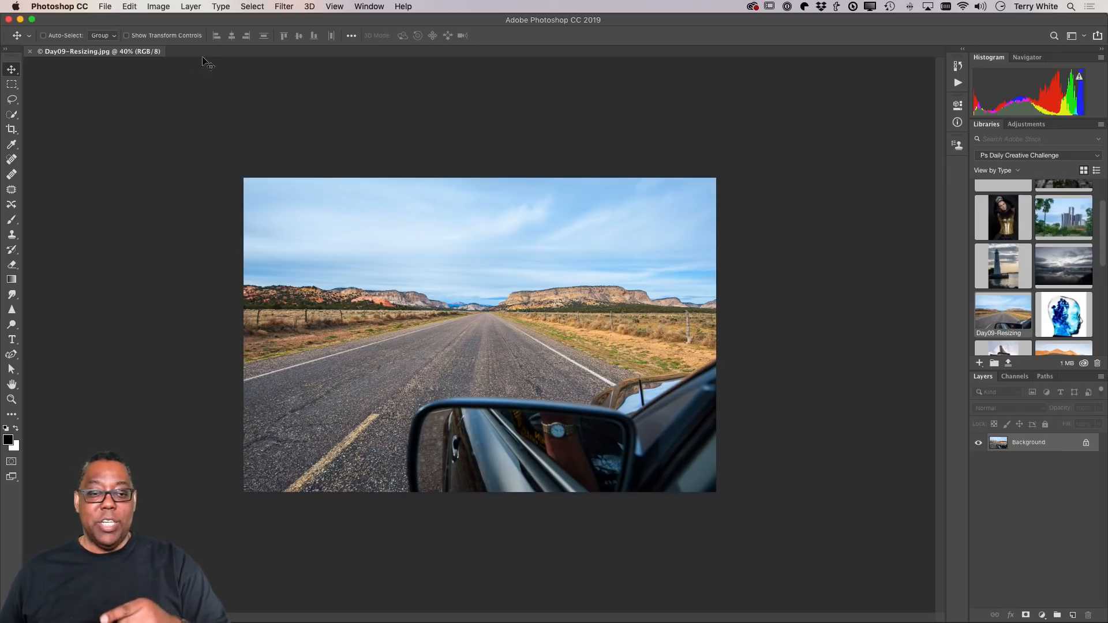
Step: Open Save for Web (Legacy) for the road photo and apply the JPEG High preset
left_click(105, 7)
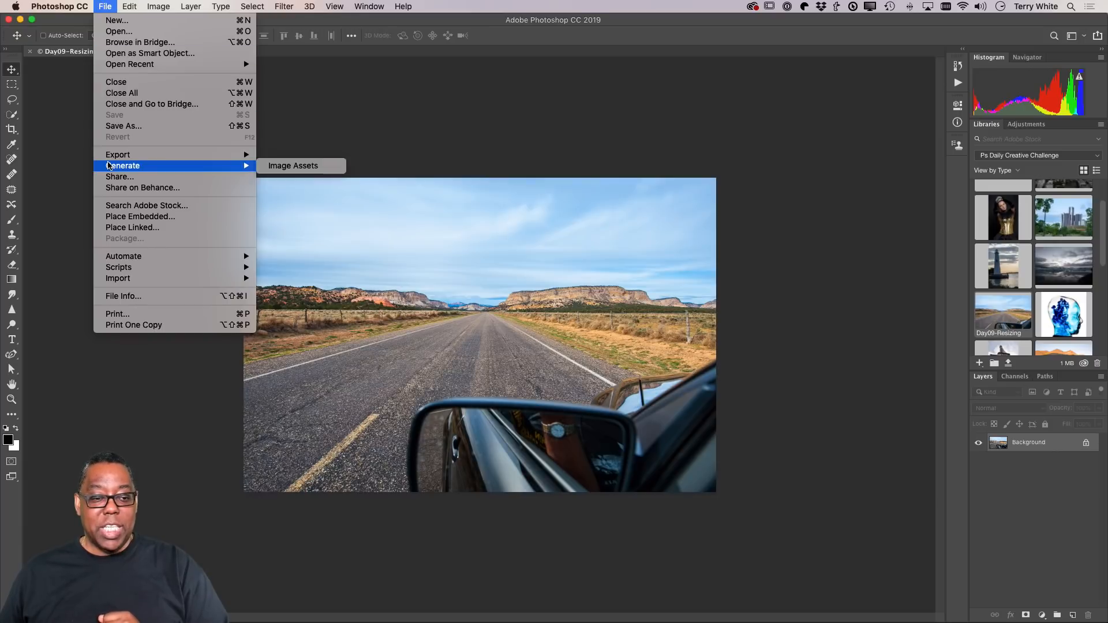
mouse_move(173, 155)
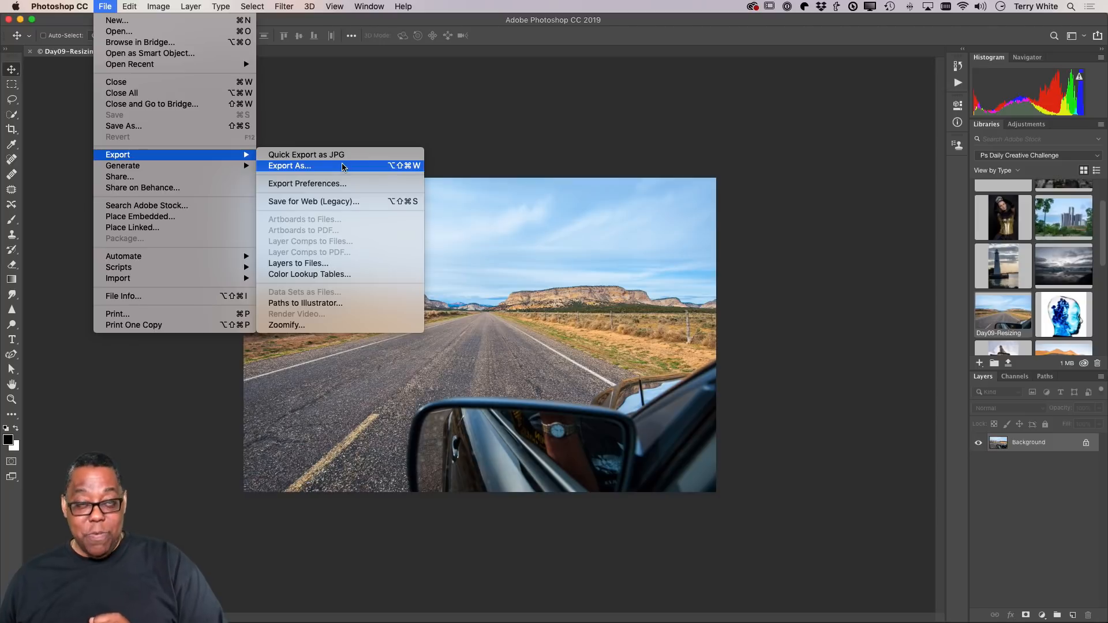
left_click(340, 202)
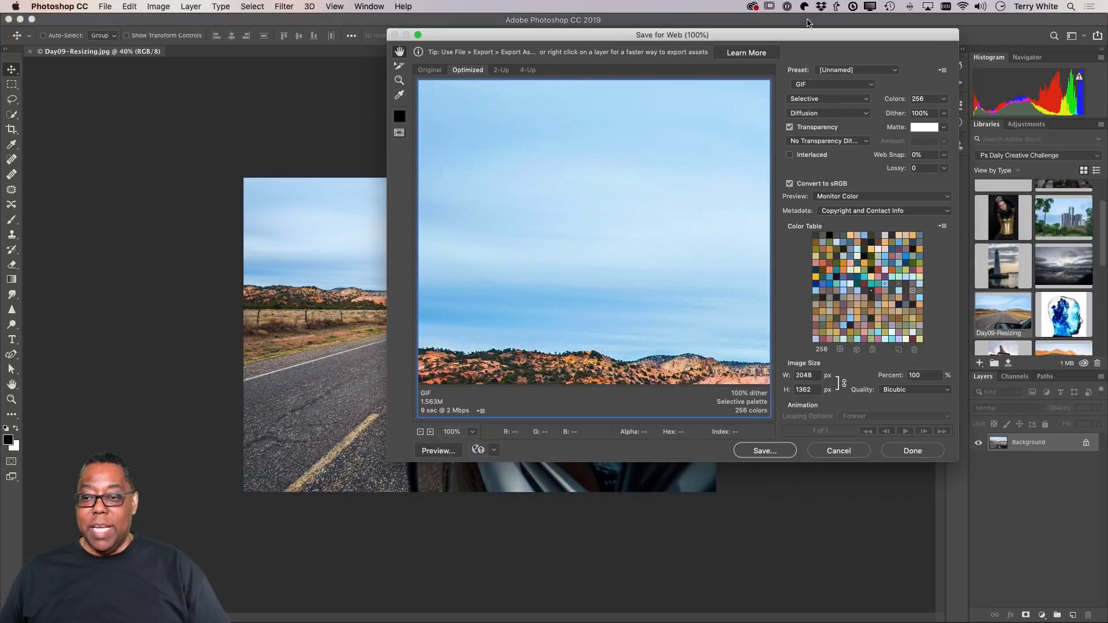
left_click_drag(805, 37, 469, 71)
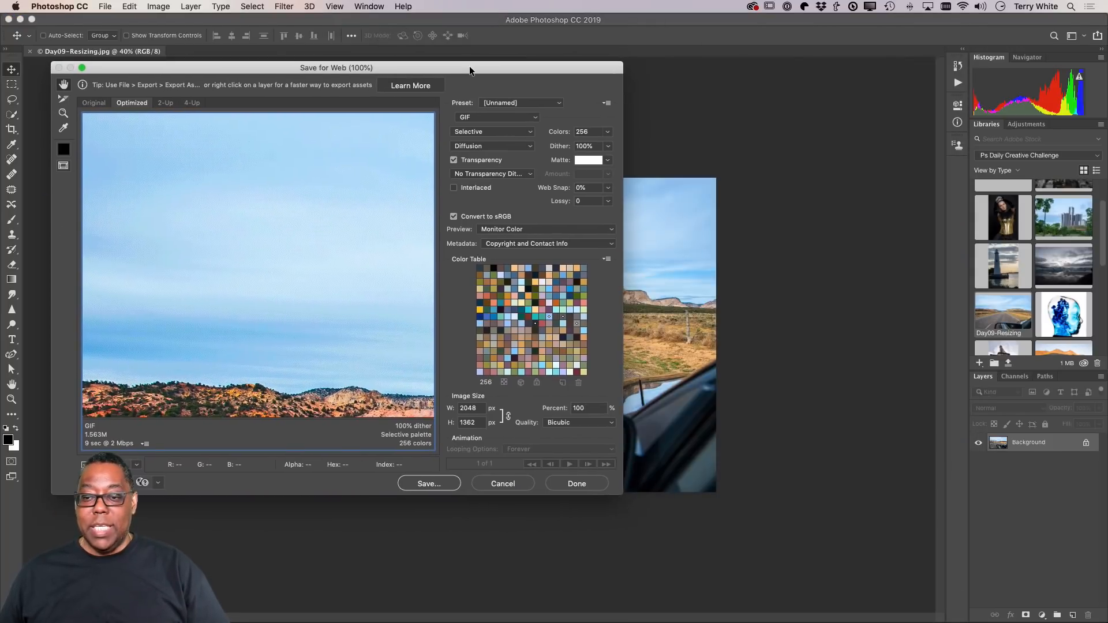
left_click(555, 103)
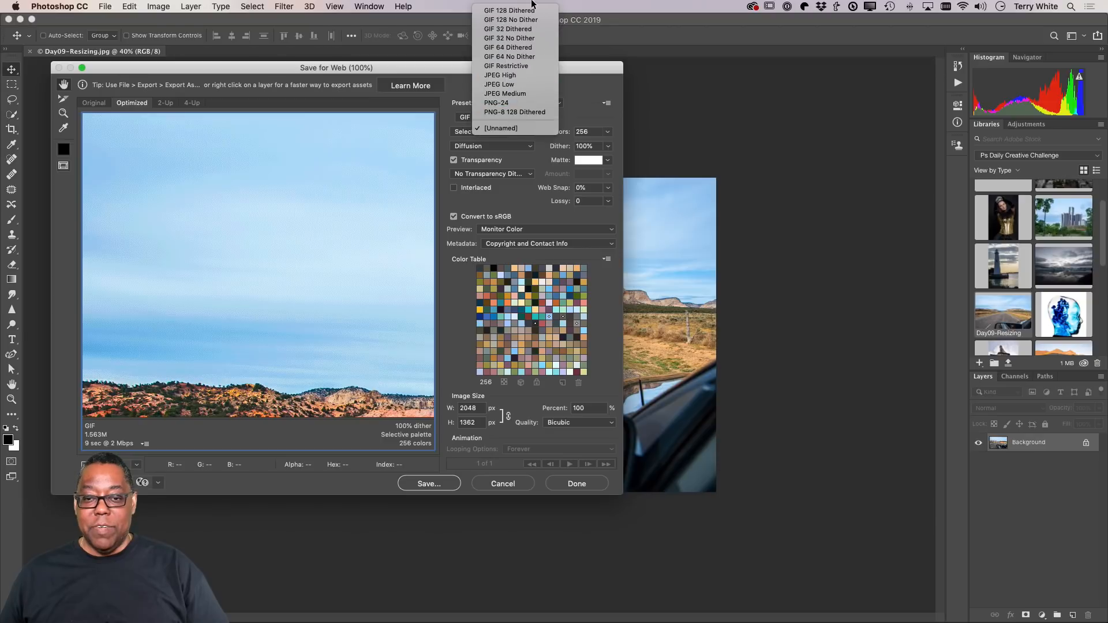
left_click(527, 80)
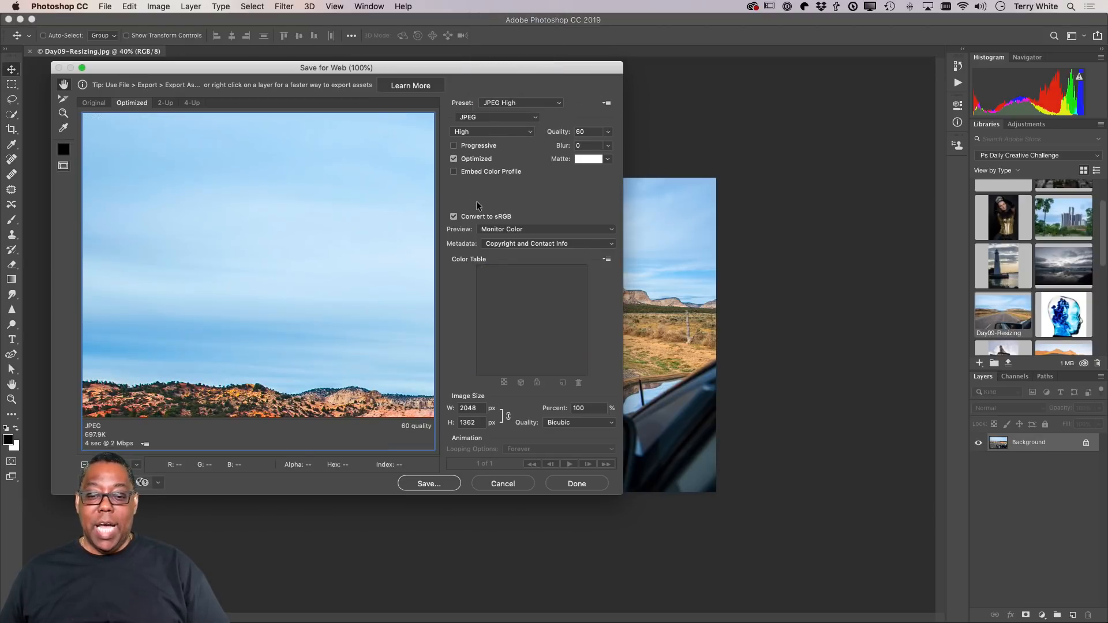
Step: Set the export width to 1080 pixels with Bicubic quality, and save the copy as Day09-Resizing.jpg on the Desktop
double_click(476, 408)
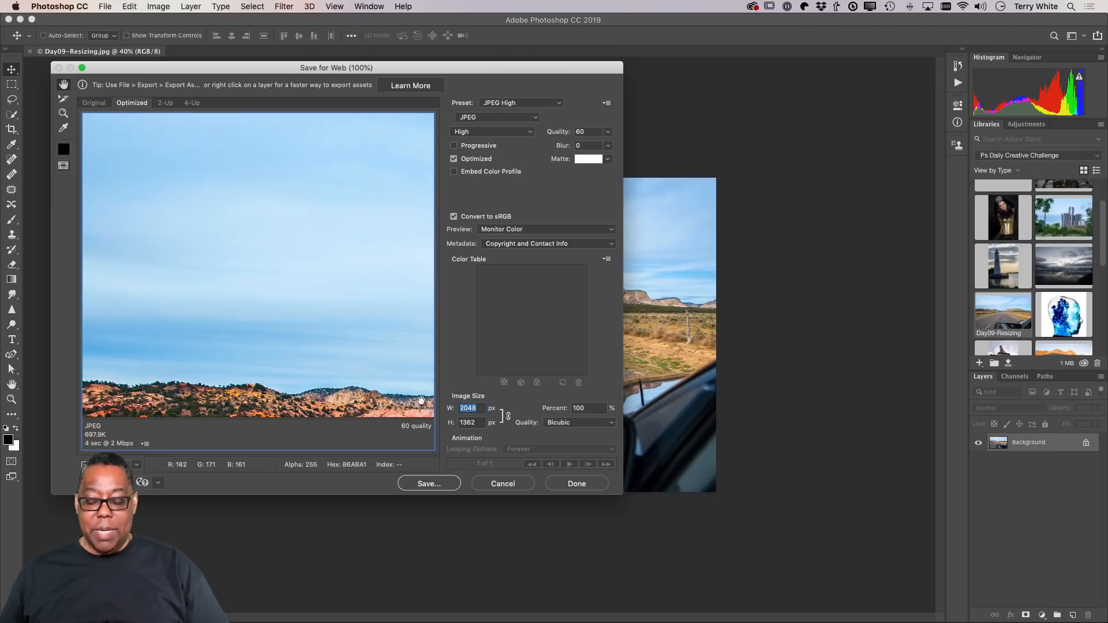
type("1080")
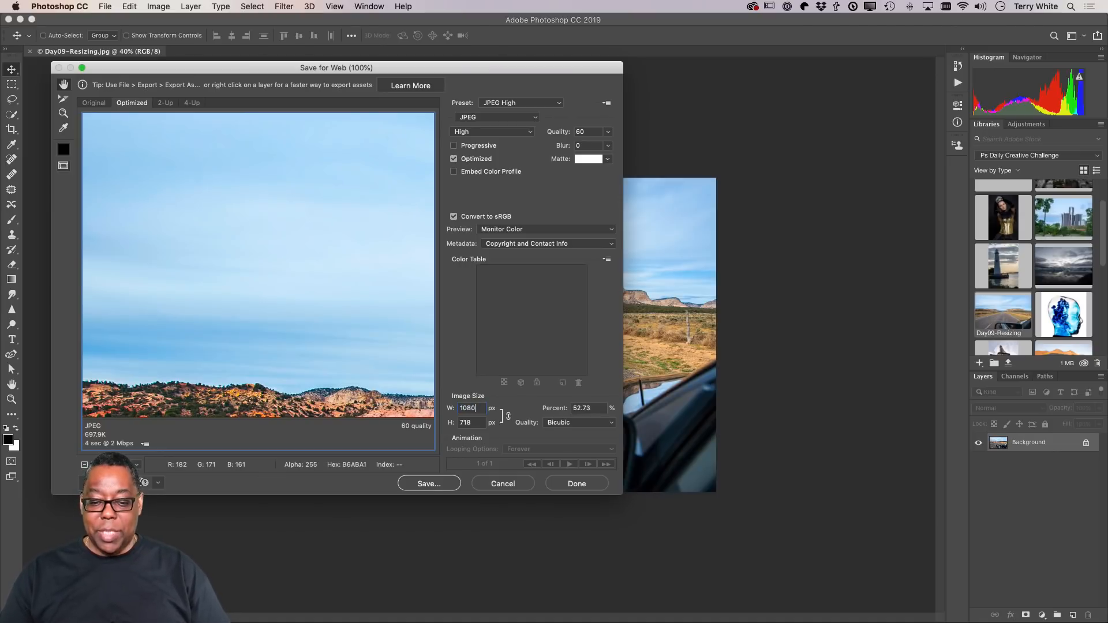
key("Tab")
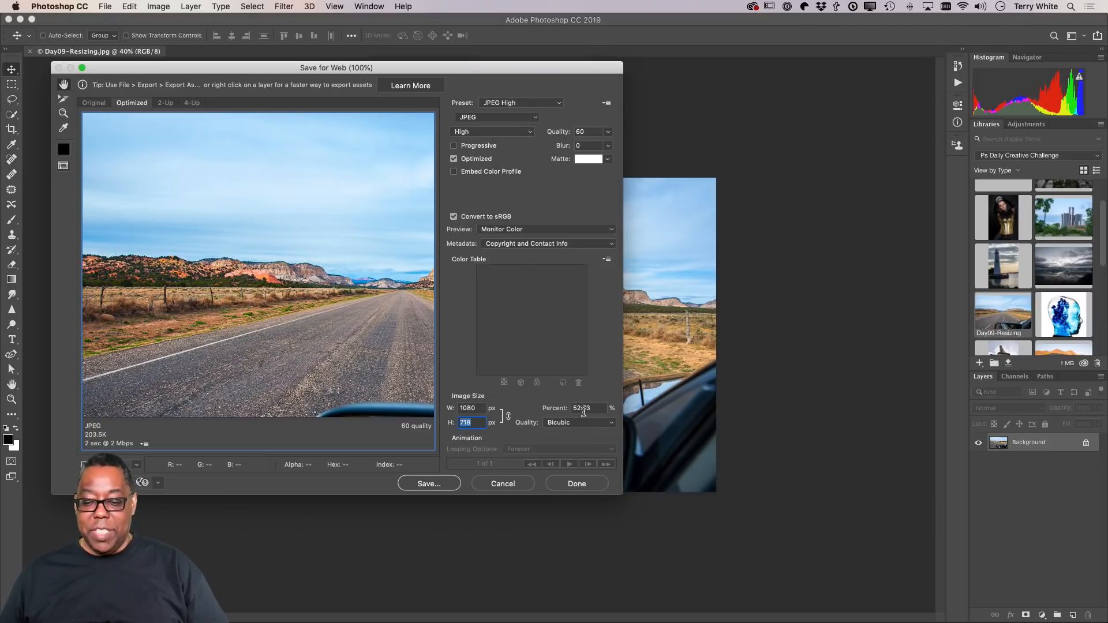
left_click(608, 425)
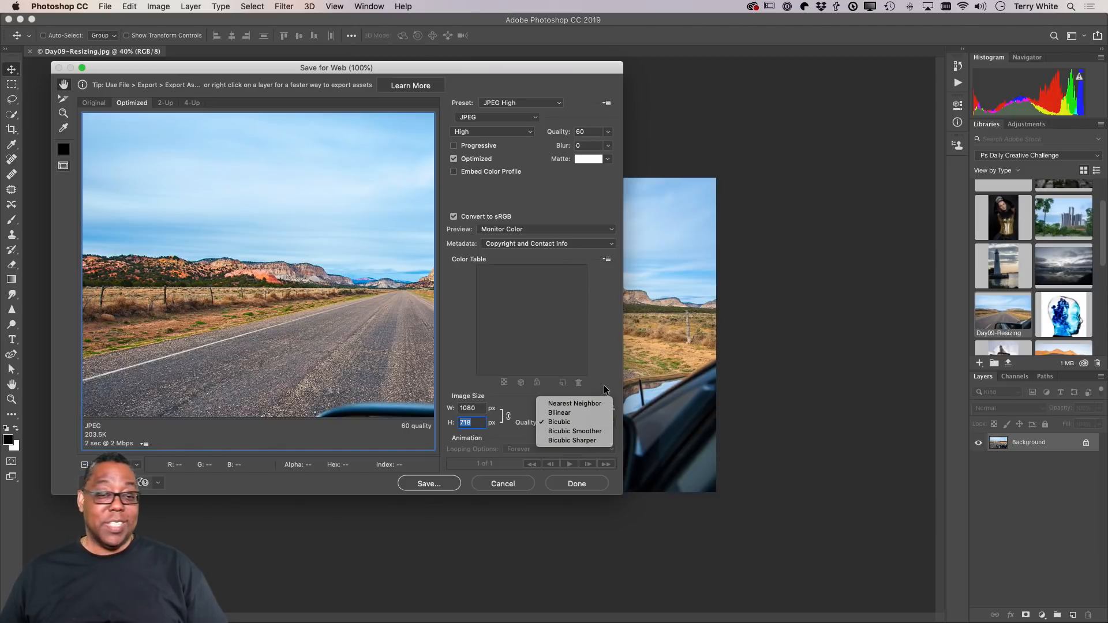
left_click(571, 422)
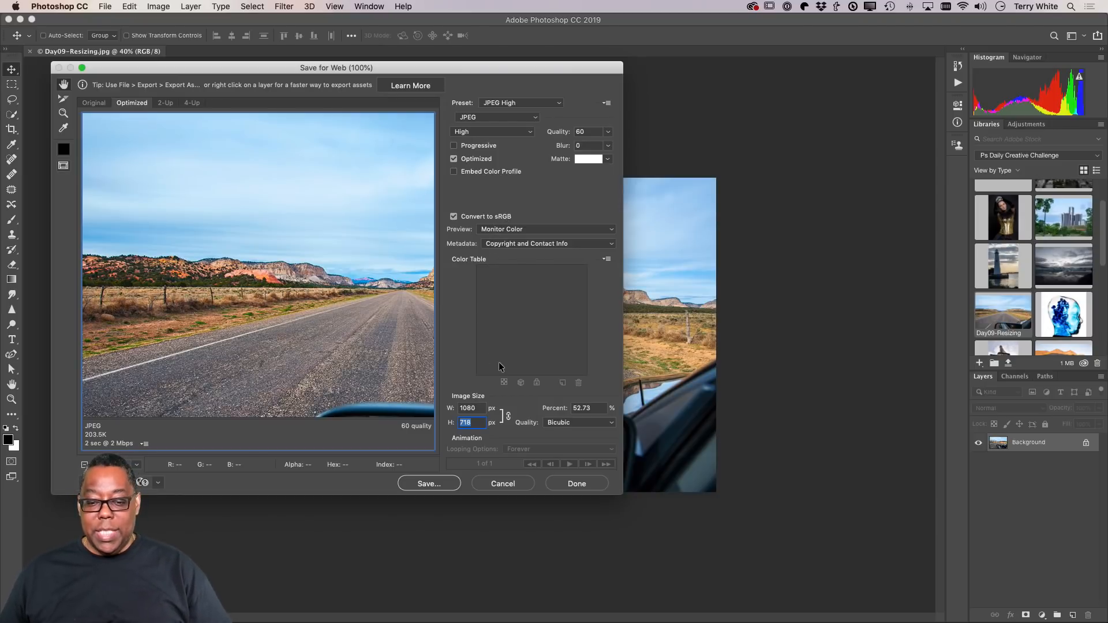
left_click(437, 487)
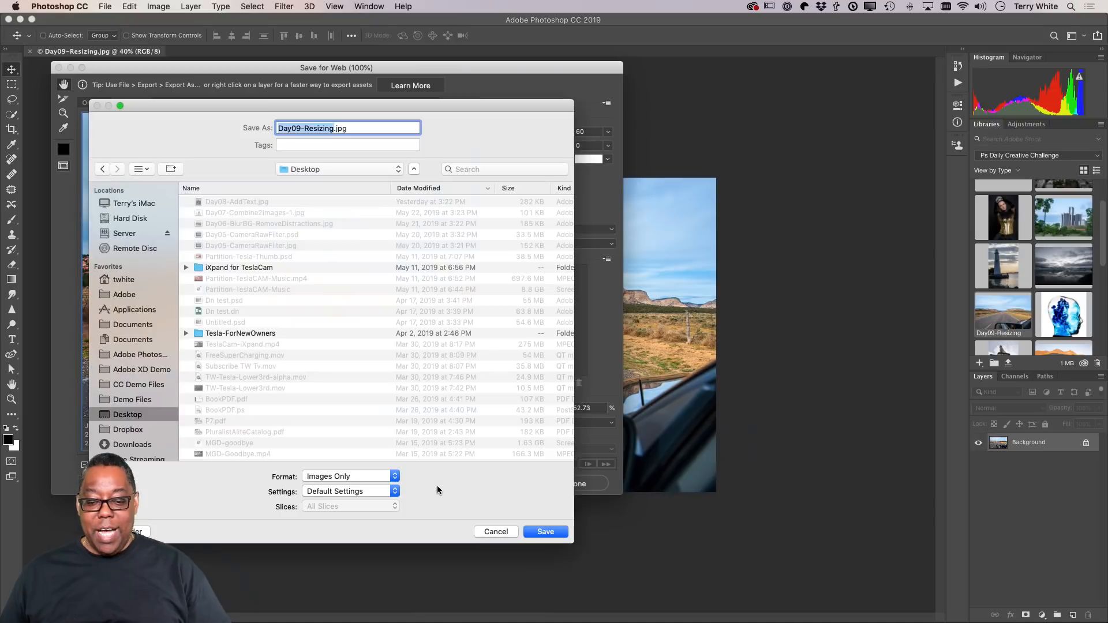
left_click(538, 534)
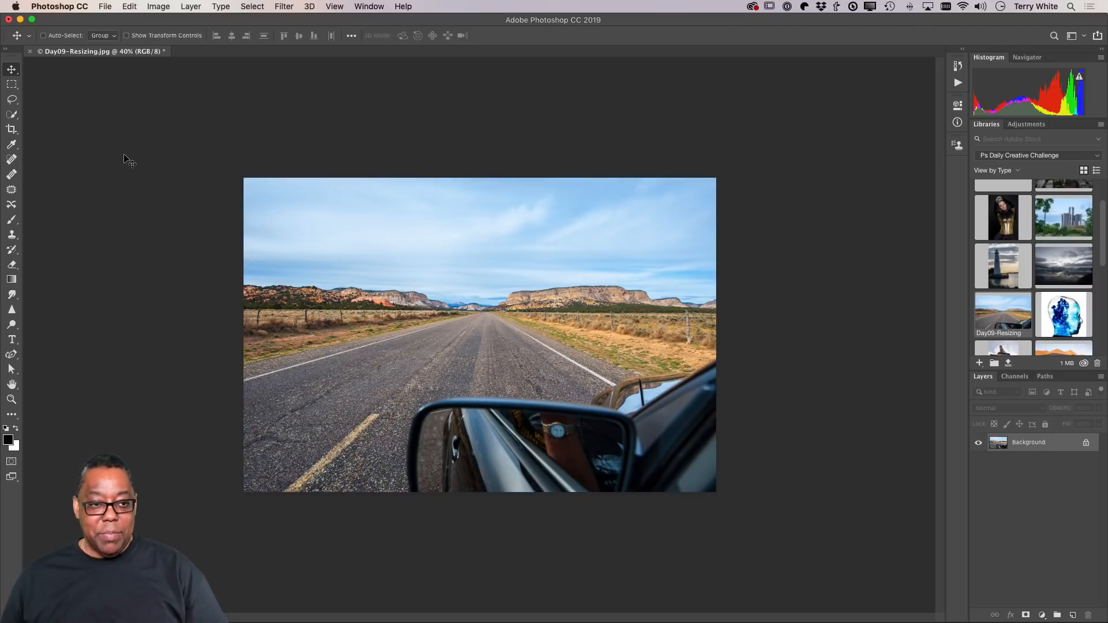
Step: Review the Quick Export format choices in the export preferences, keeping JPG at quality 100
left_click(105, 7)
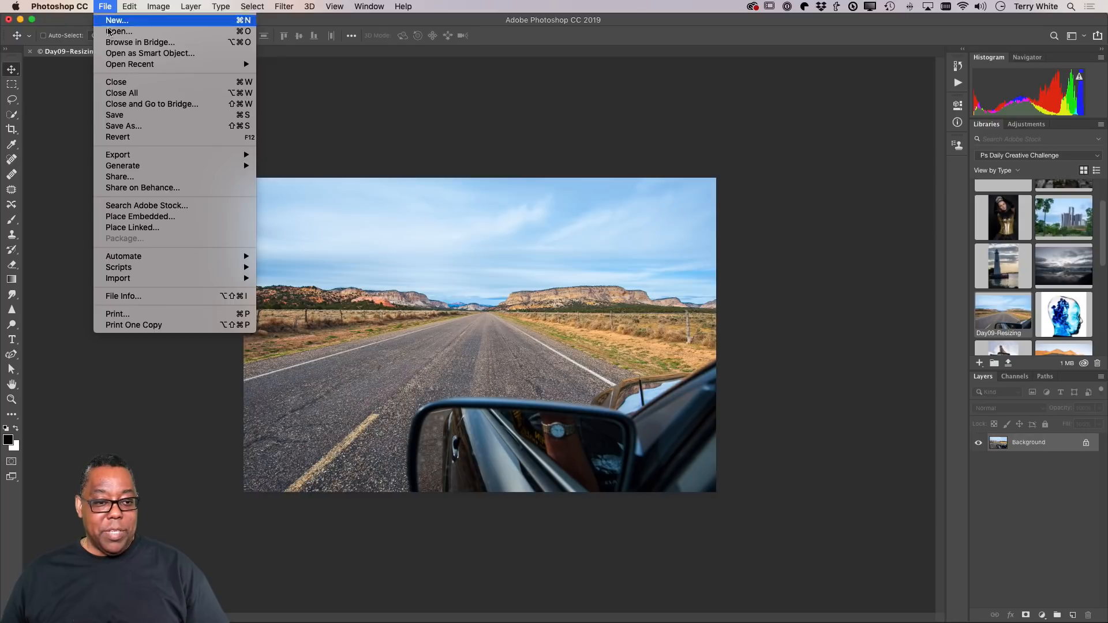
mouse_move(133, 154)
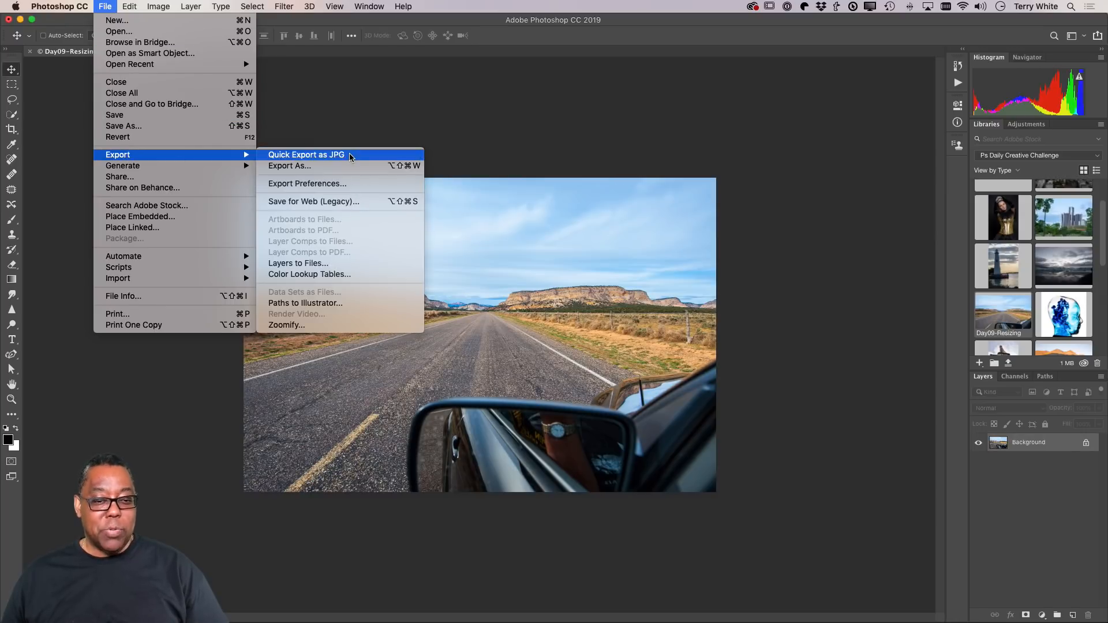
left_click(336, 184)
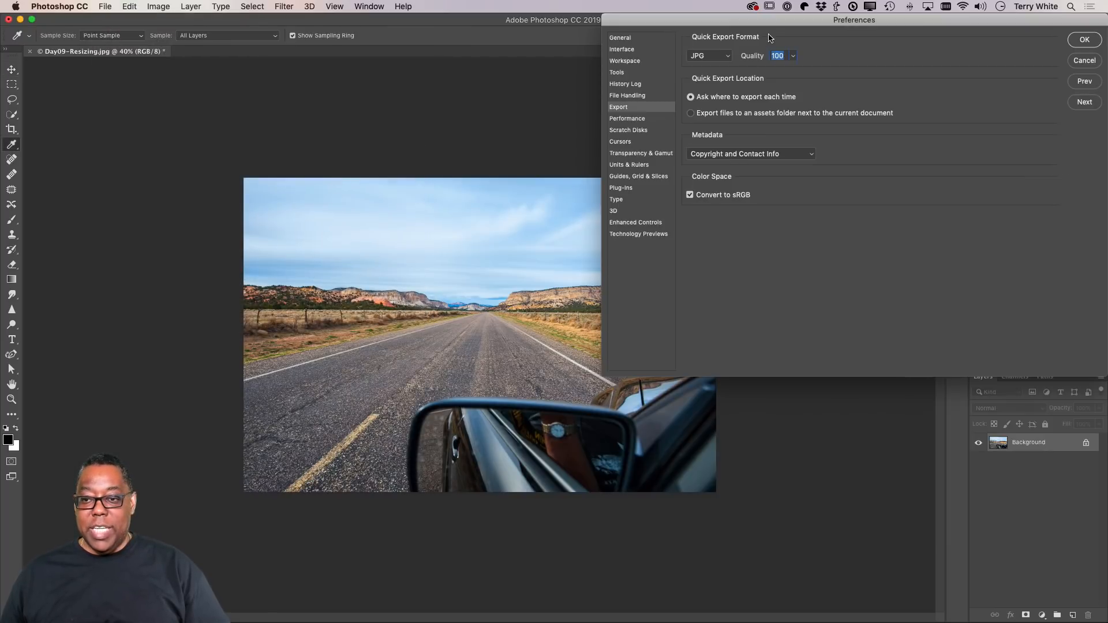
left_click_drag(775, 23, 317, 114)
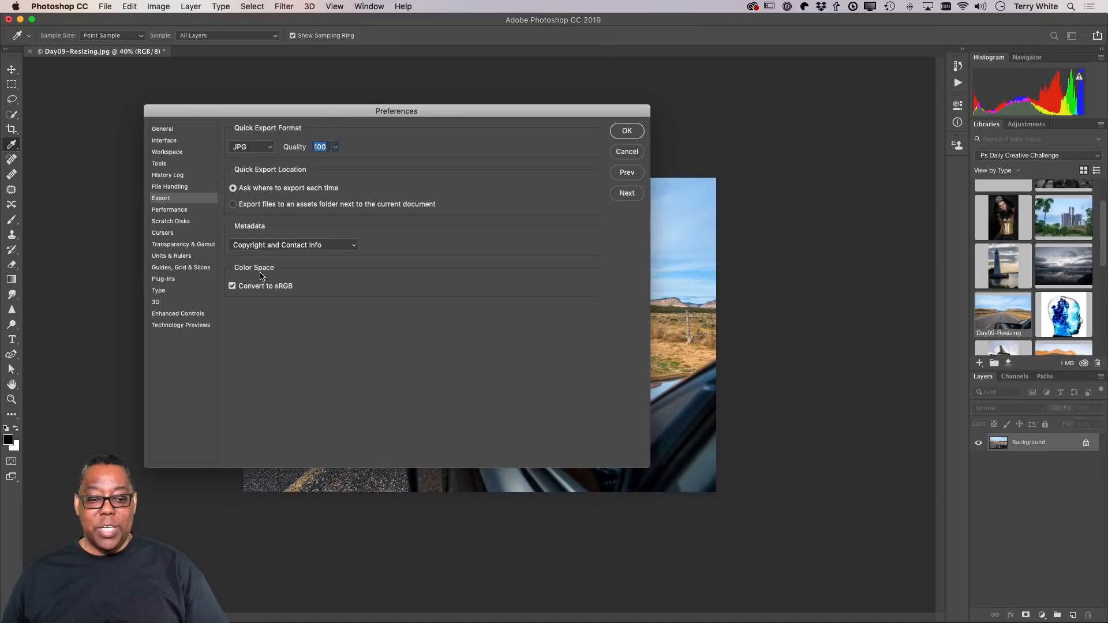
left_click(266, 152)
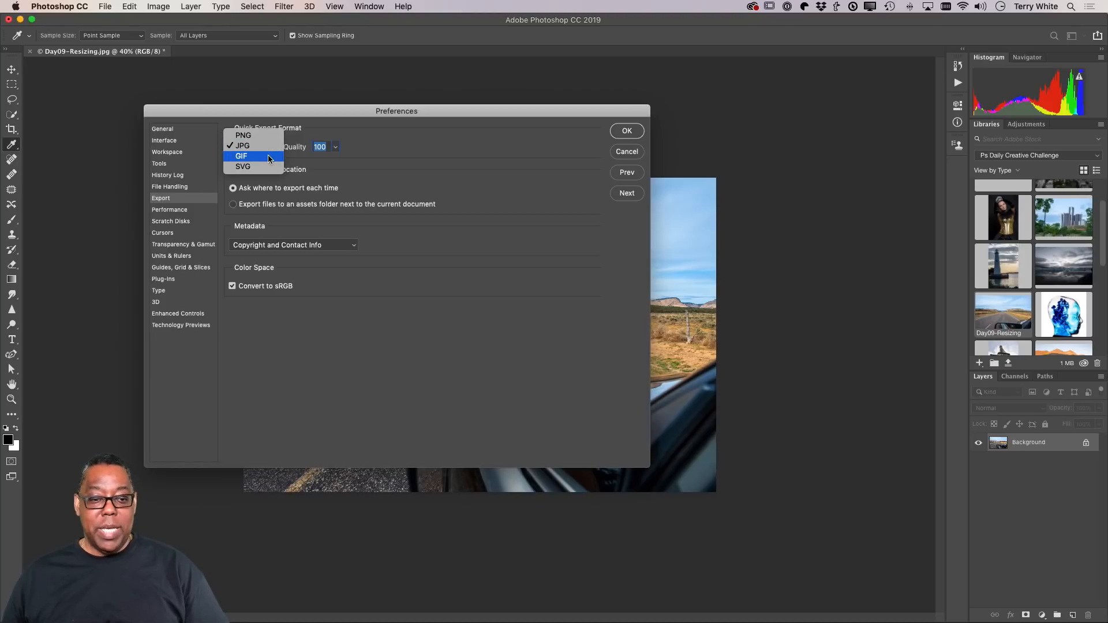
left_click(398, 161)
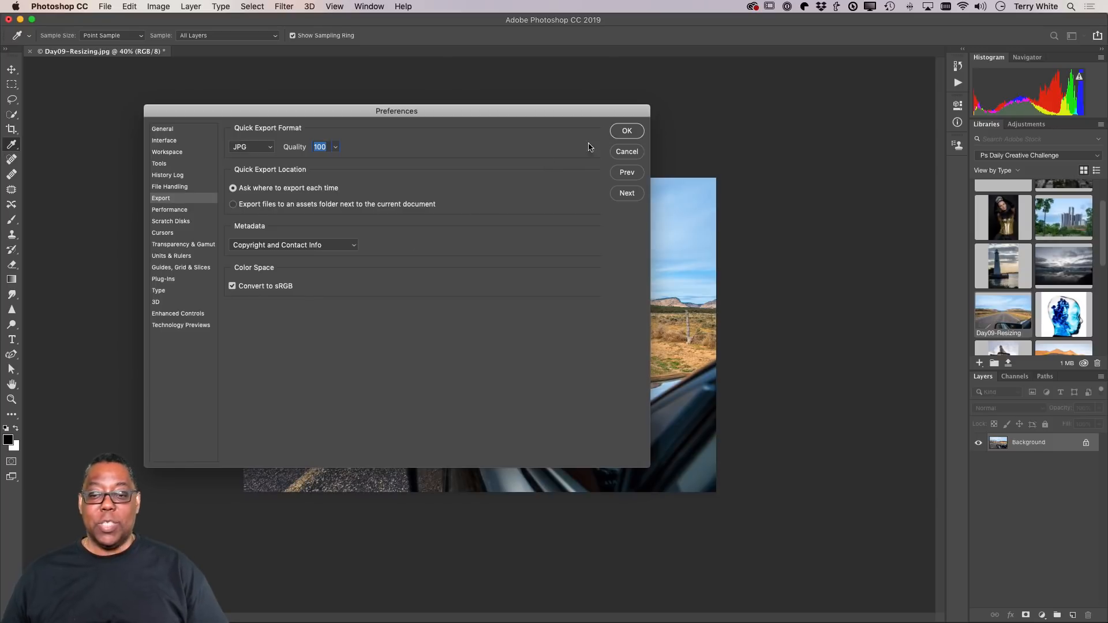
left_click(626, 131)
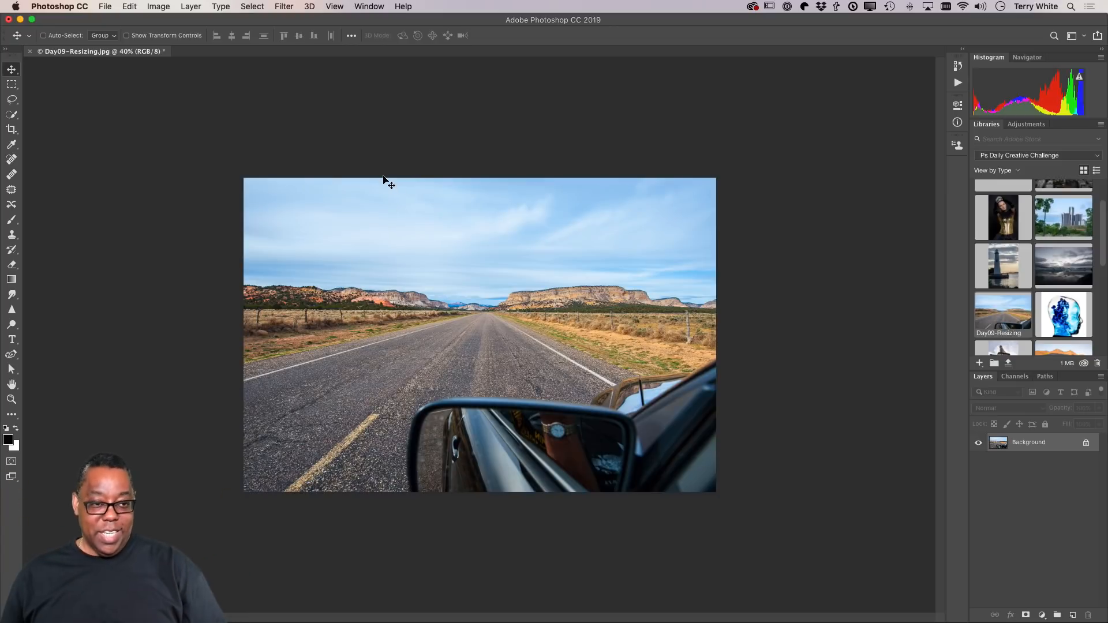
Step: Quick-export the road photo as a JPG named Day09-ResizingQ.jpg to the Desktop
left_click(105, 7)
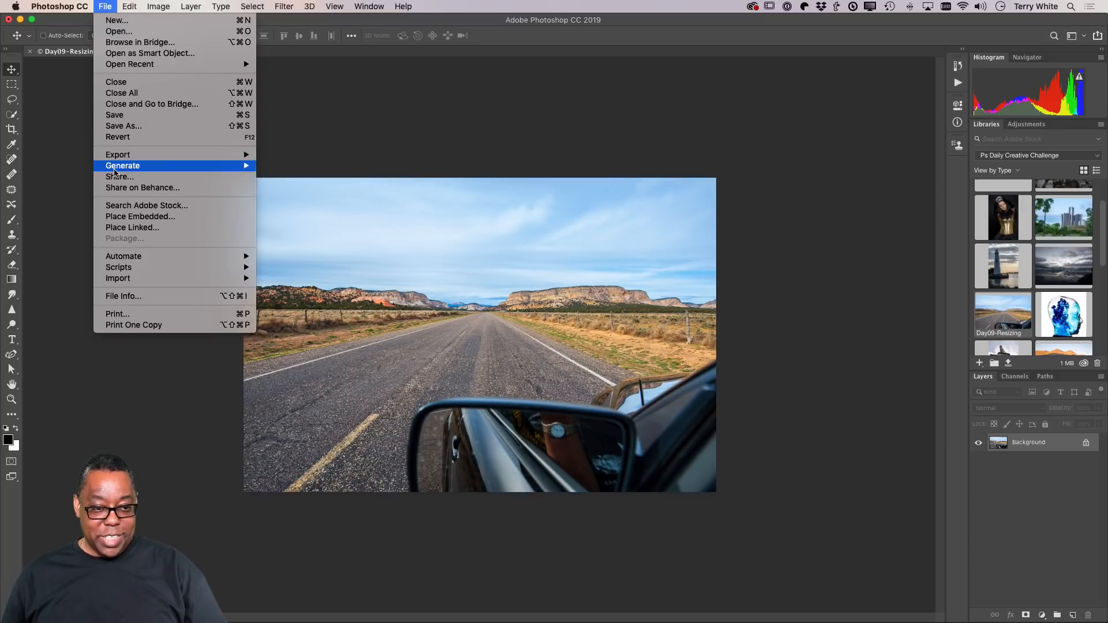
mouse_move(252, 157)
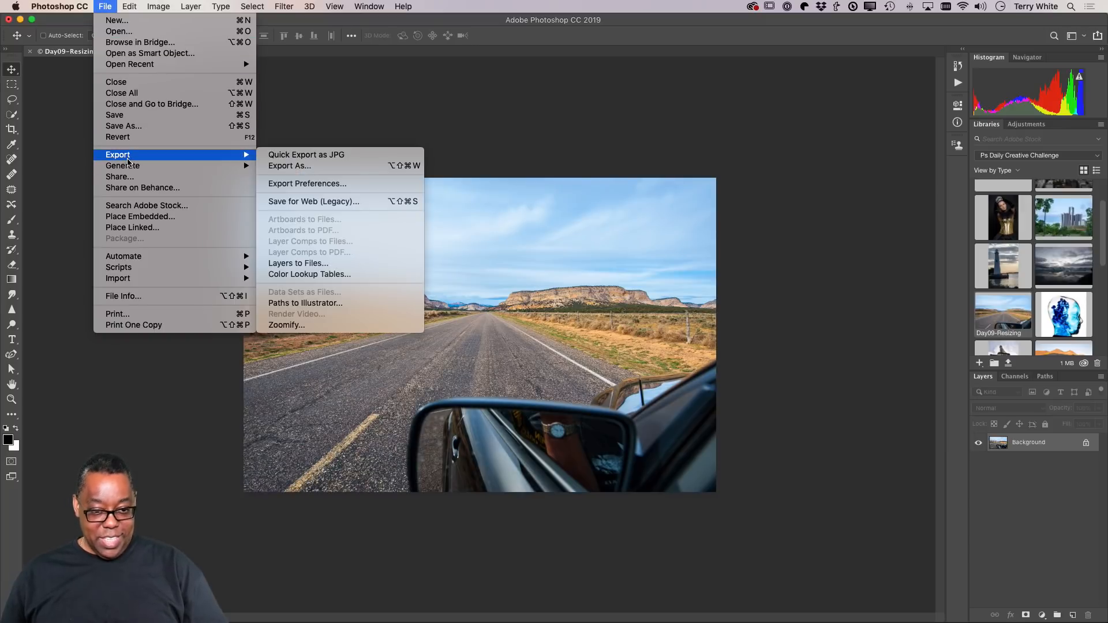
left_click(345, 157)
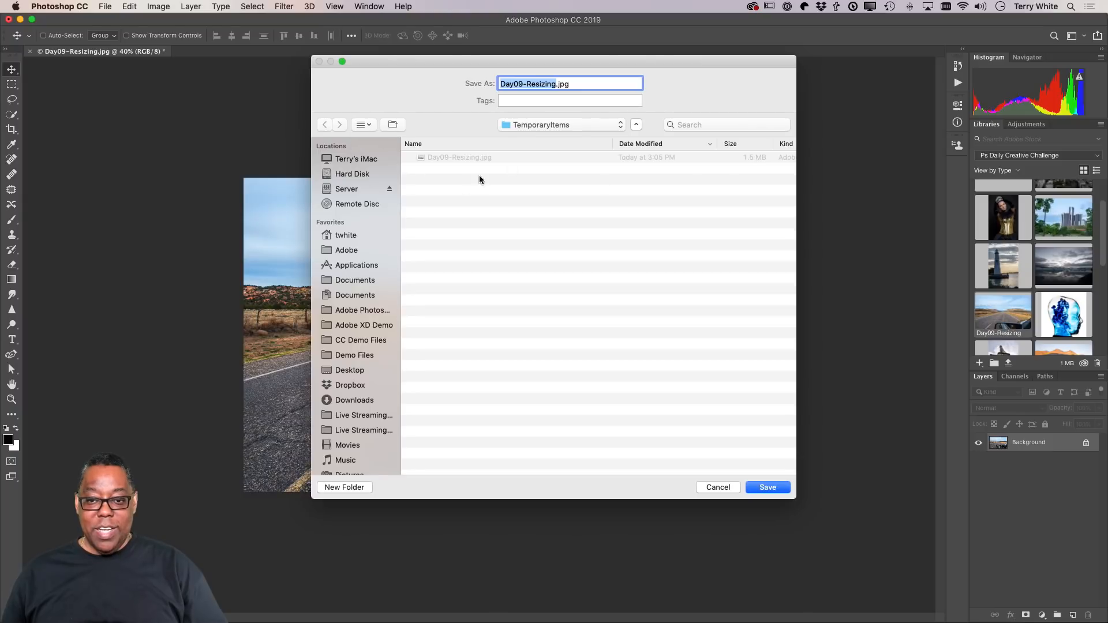
left_click(557, 86)
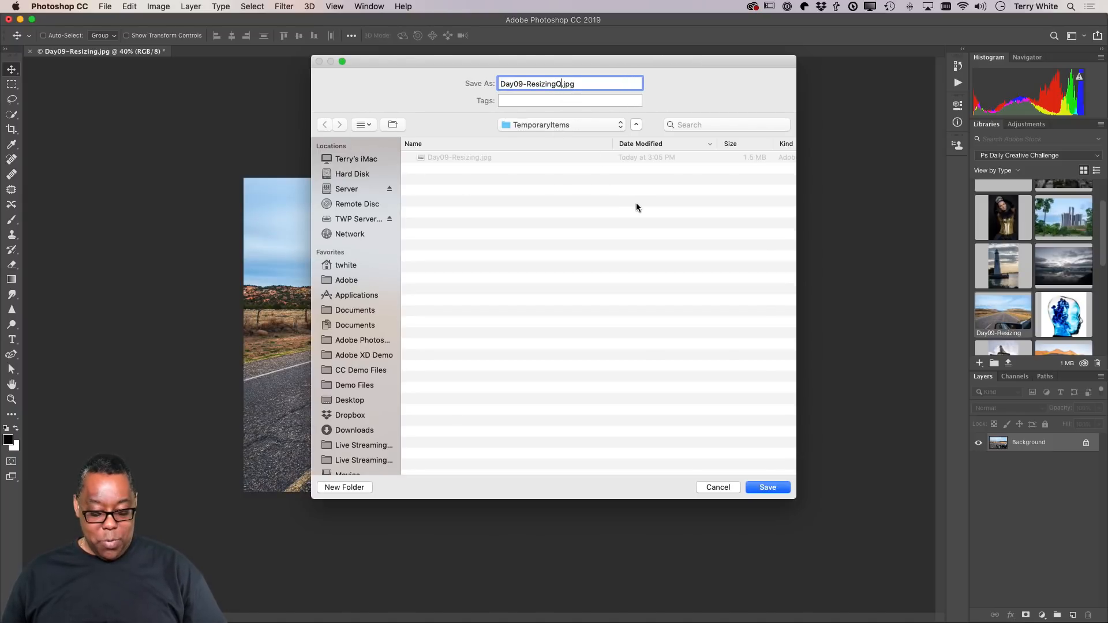
key("super+shift+d")
left_click(764, 488)
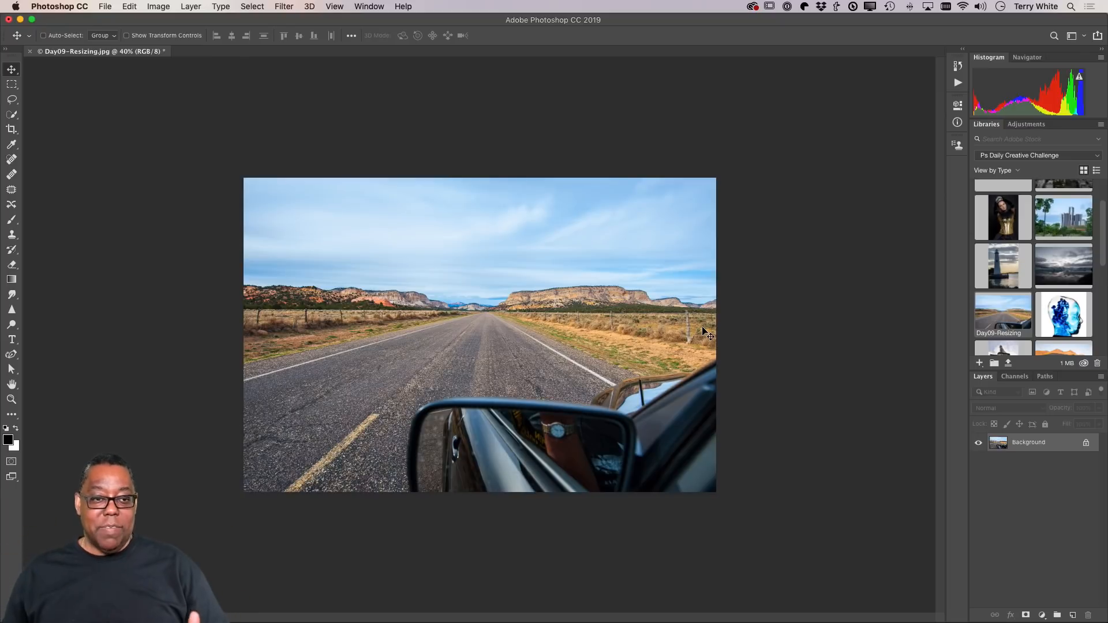
Step: Review the dimensions and resampling settings in Image Size, and close it without resizing the photo
left_click(162, 7)
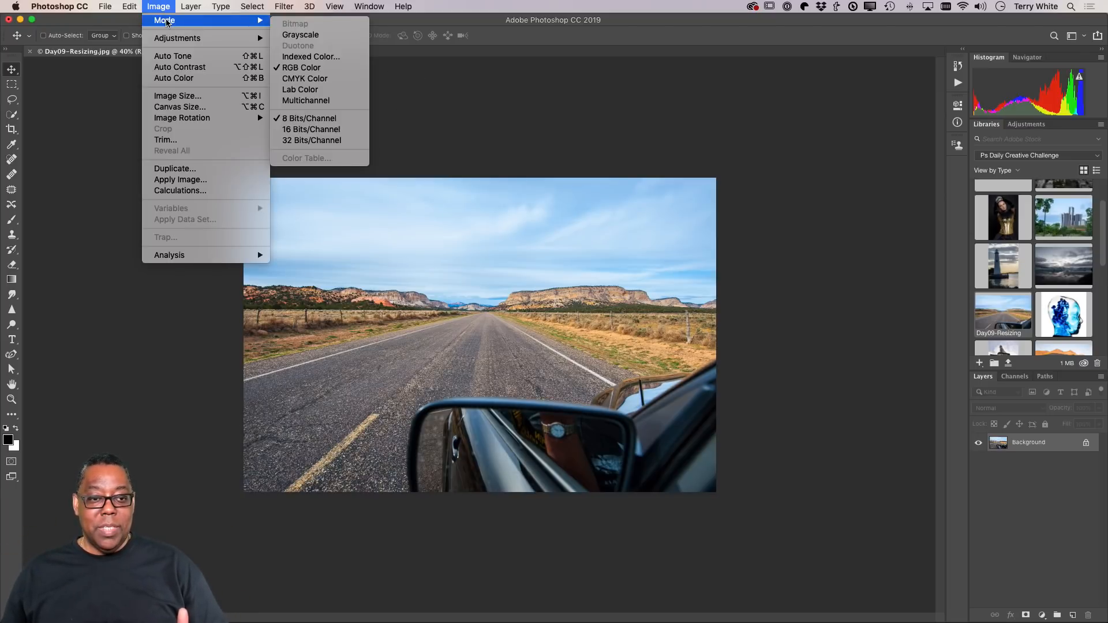
left_click(169, 96)
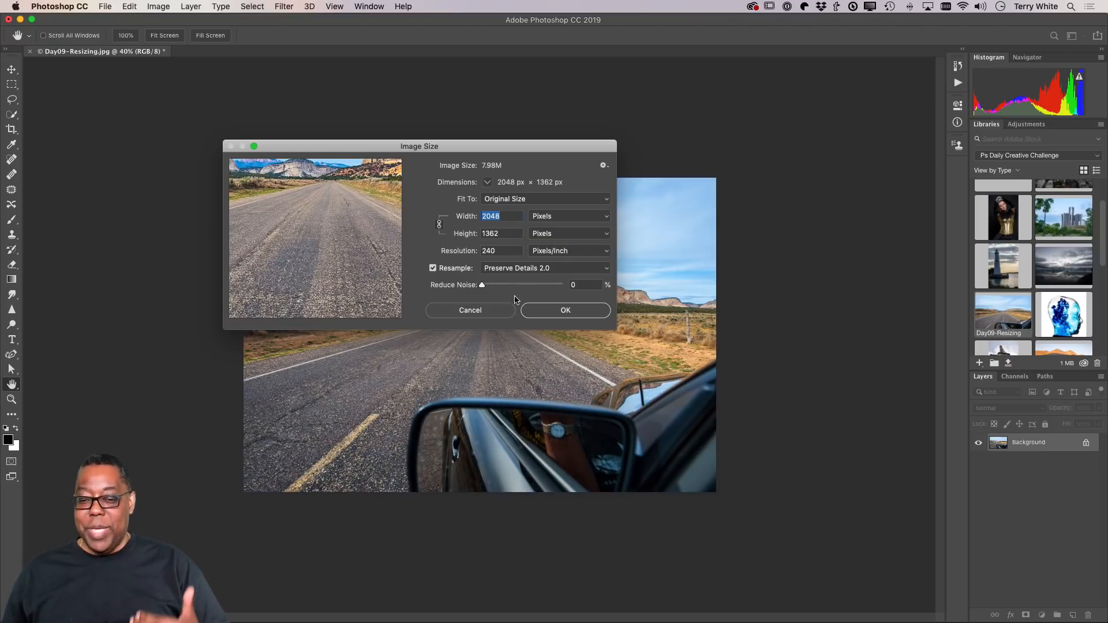
left_click(488, 312)
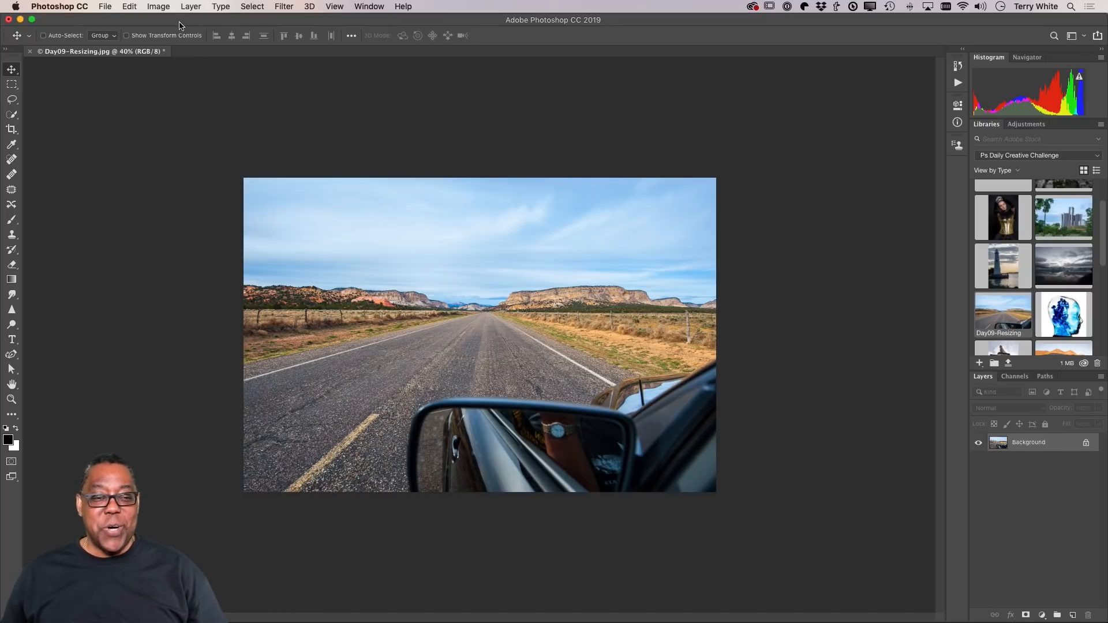
Step: Set up an Export As JPG copy of the road photo at 1080 pixels wide with Preserve Details resampling
left_click(106, 7)
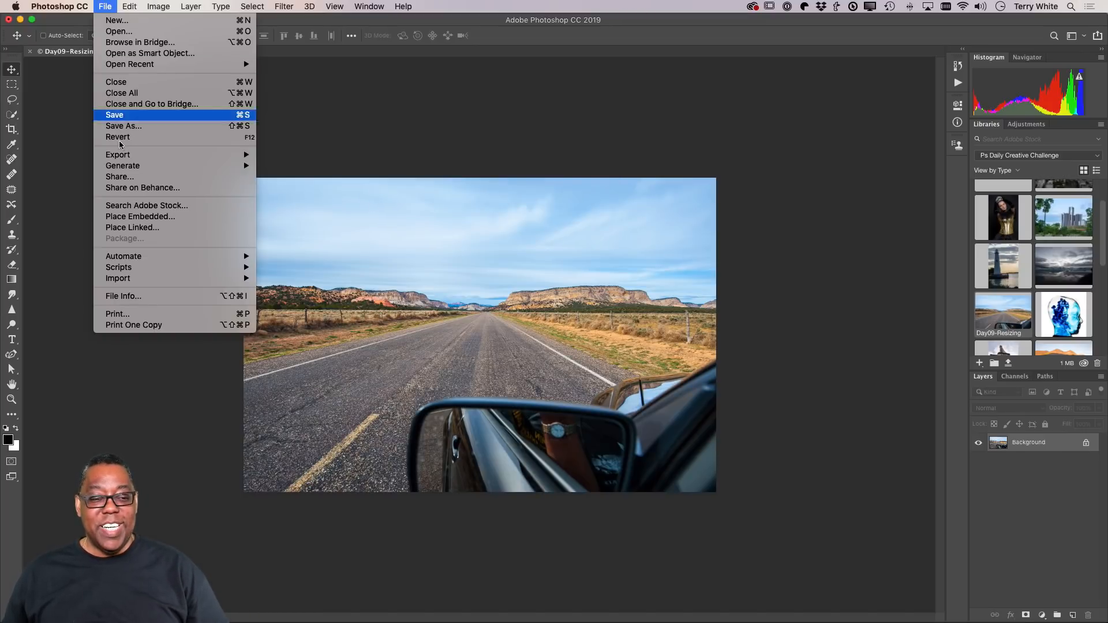
mouse_move(138, 156)
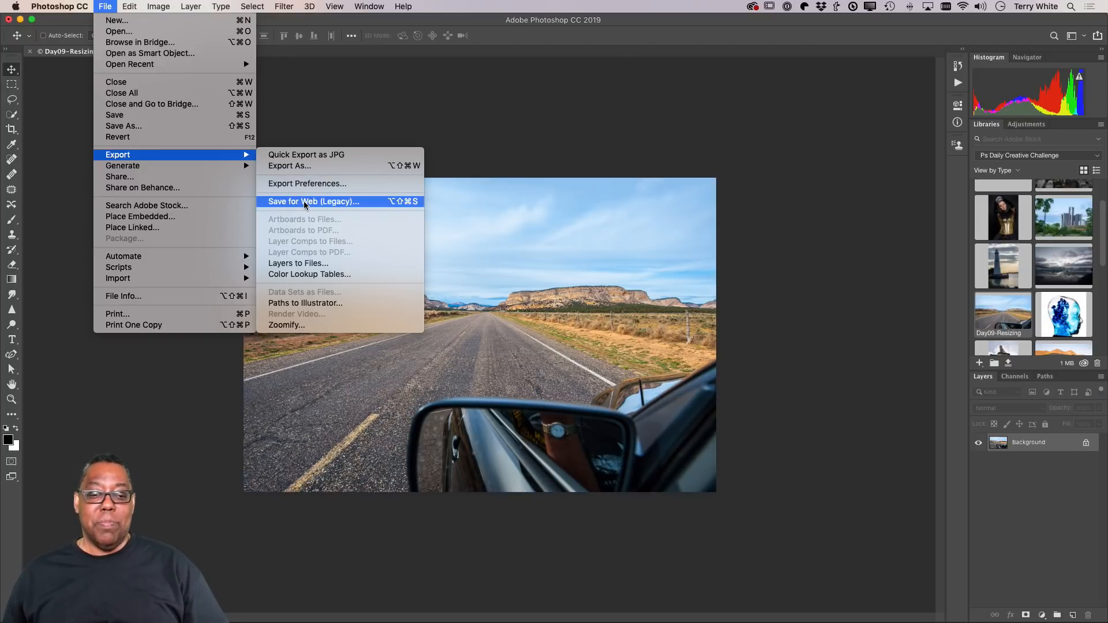
left_click(306, 166)
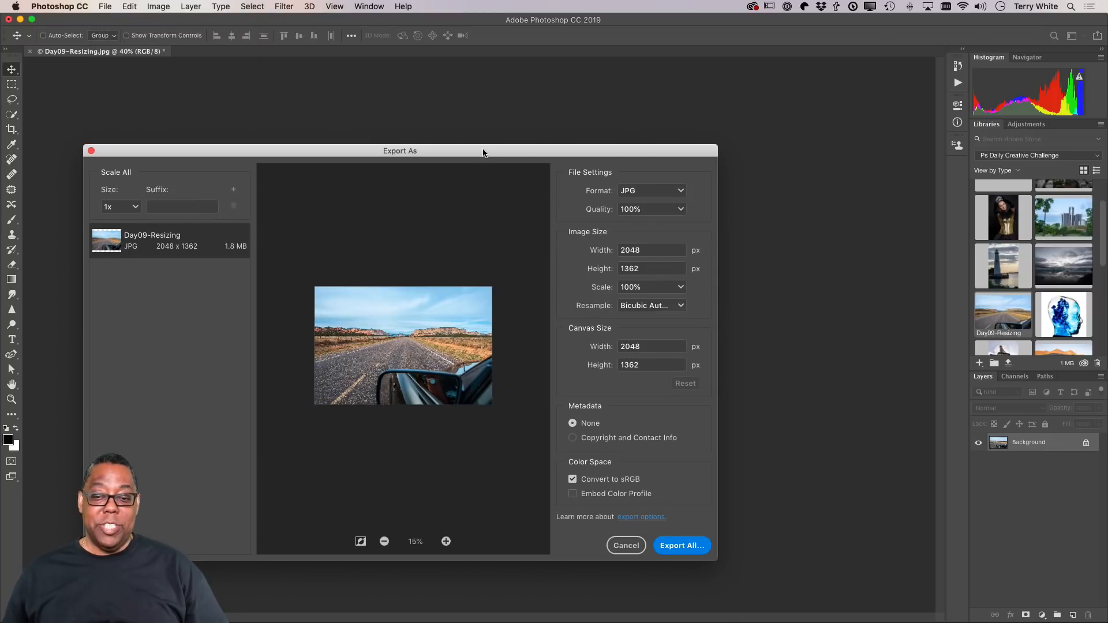
left_click_drag(482, 149, 472, 77)
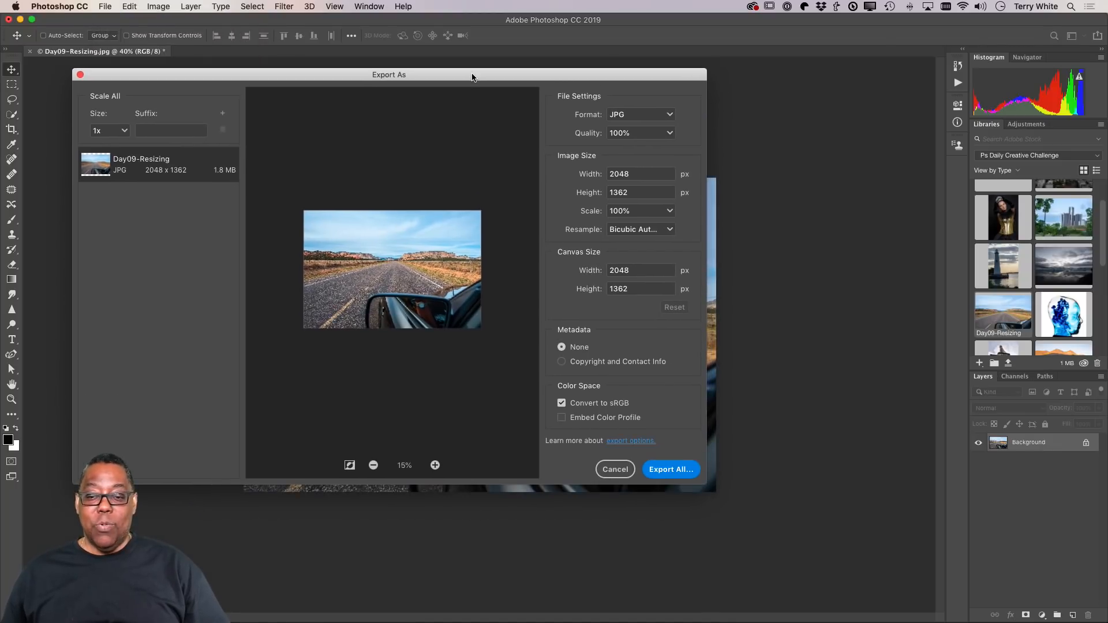
double_click(624, 174)
type("10")
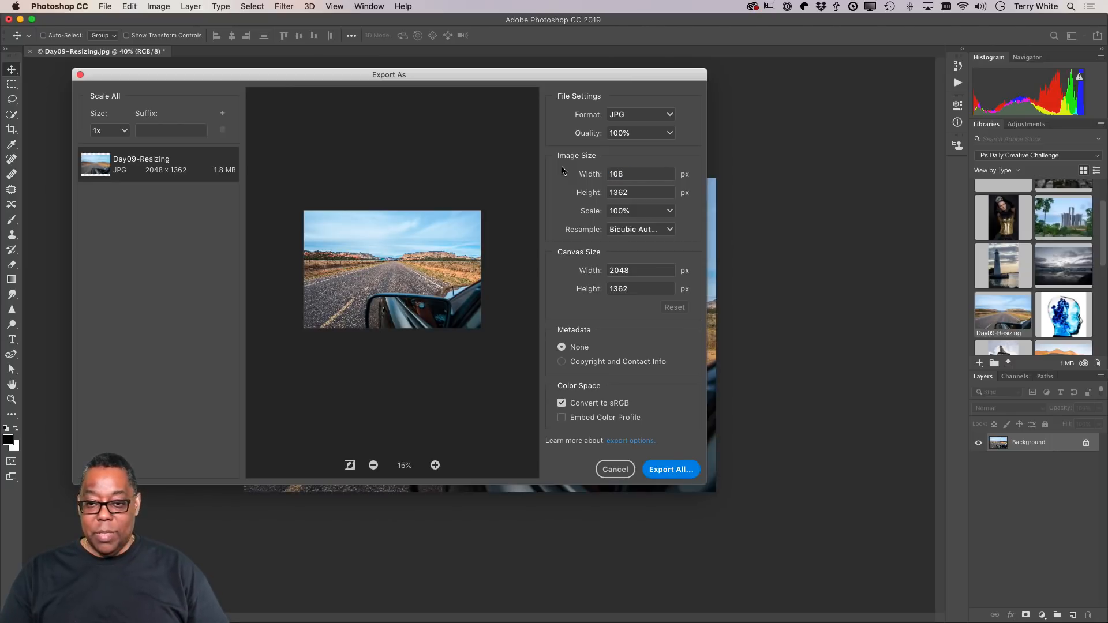
type("80")
key("Tab")
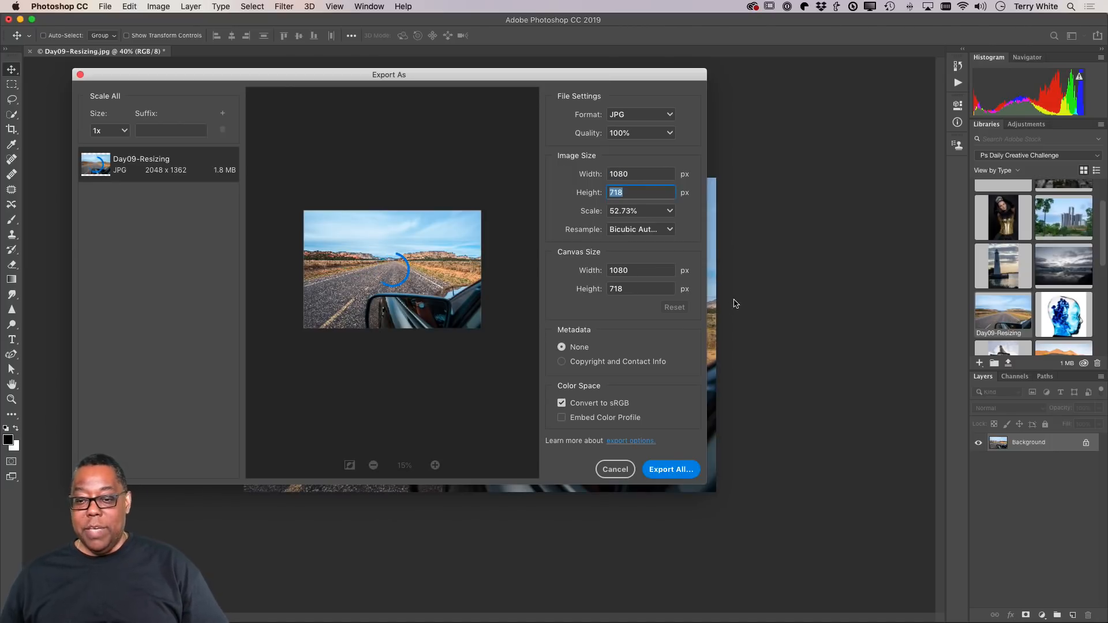
left_click(669, 229)
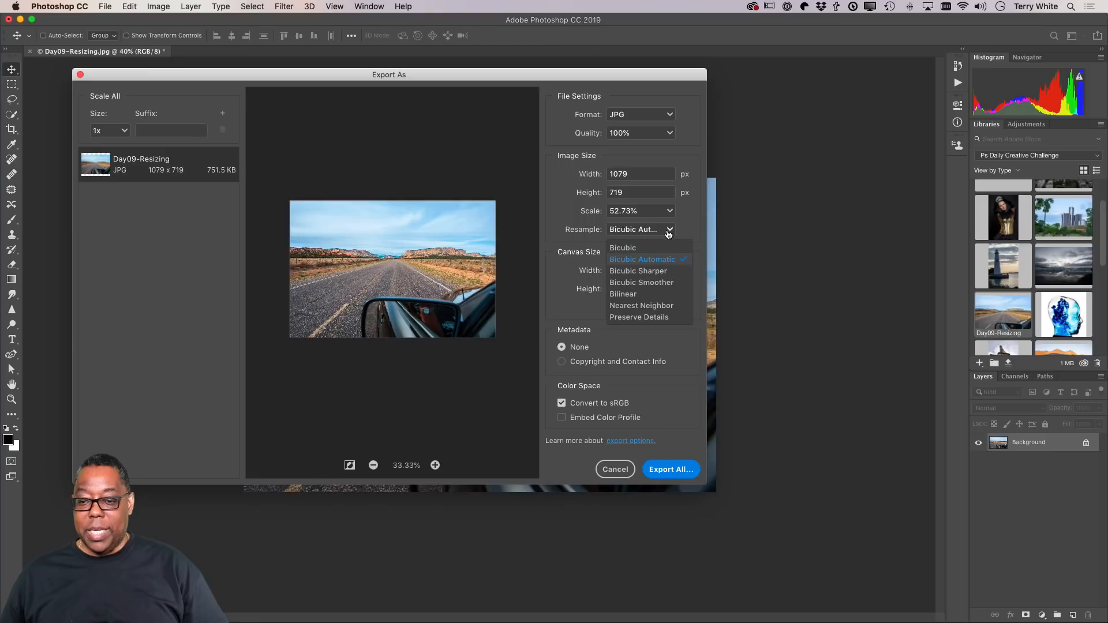
left_click(667, 318)
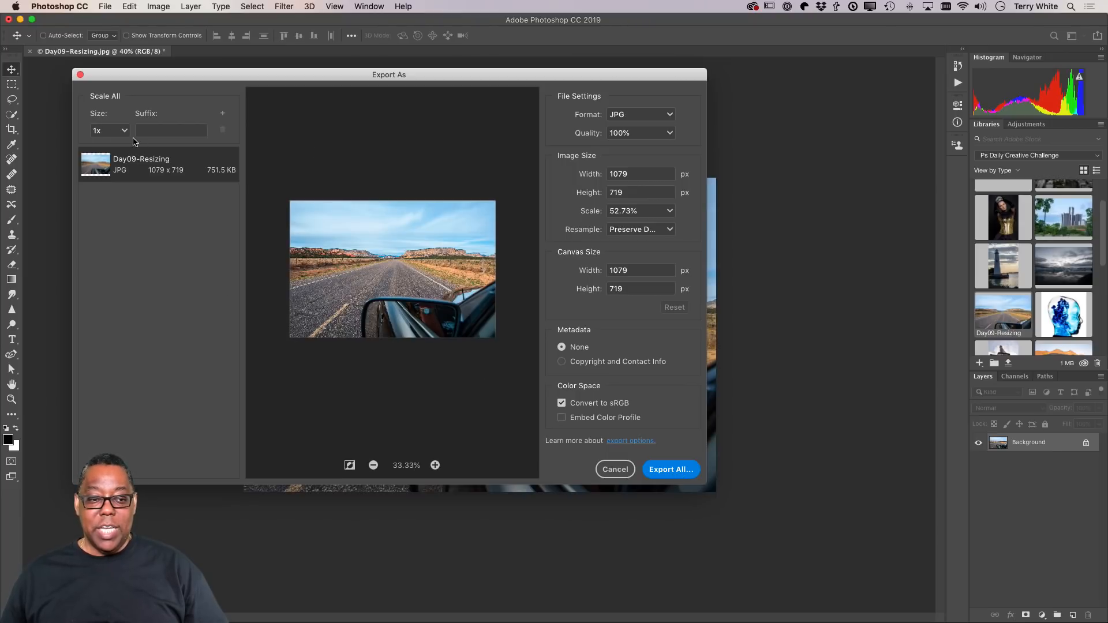
Step: Add 0.5x and 2x scaled versions to the export, and cancel without exporting
left_click(223, 114)
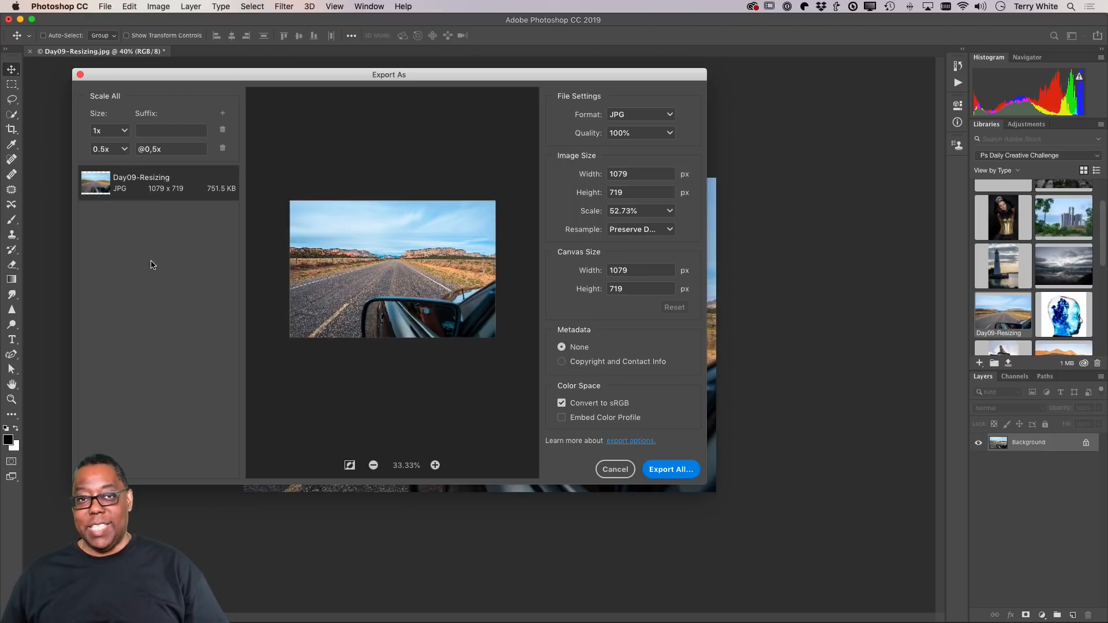
left_click(223, 113)
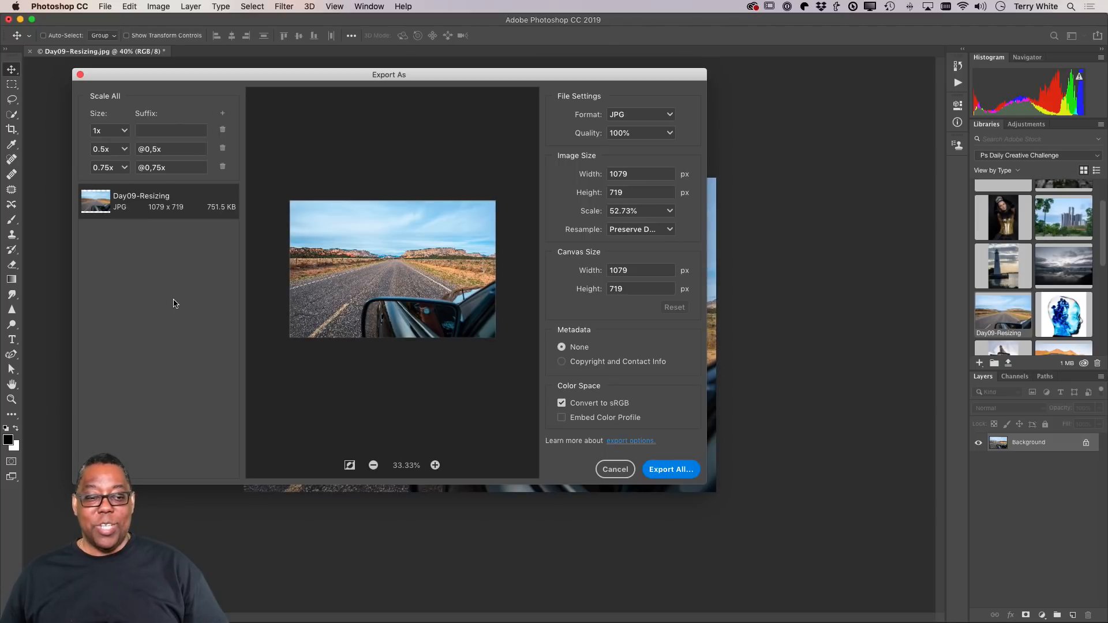
left_click(125, 168)
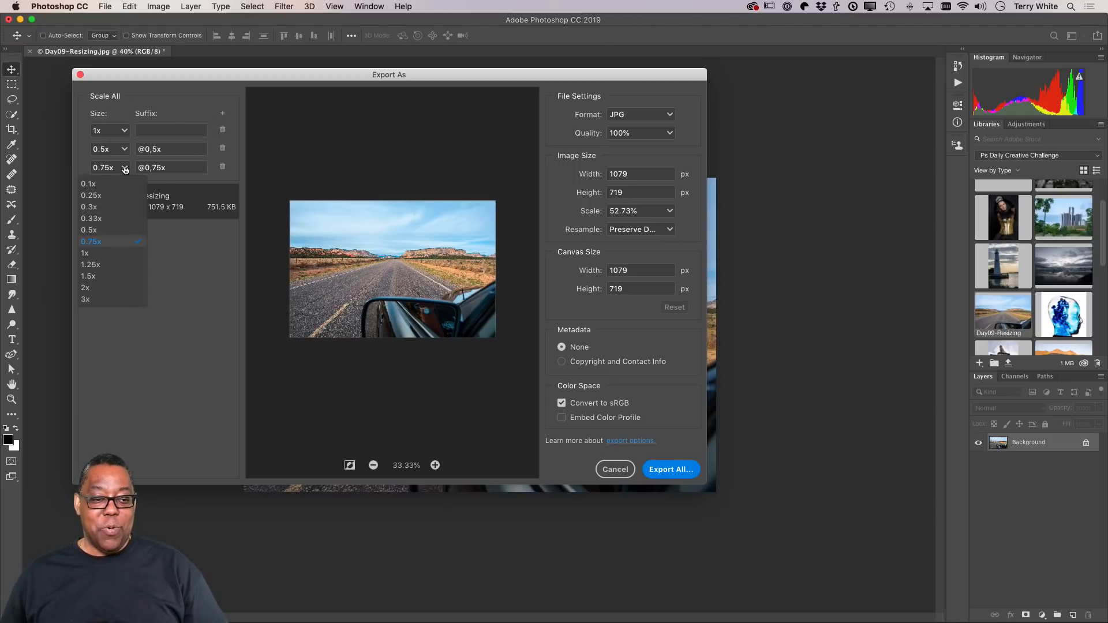
left_click(95, 288)
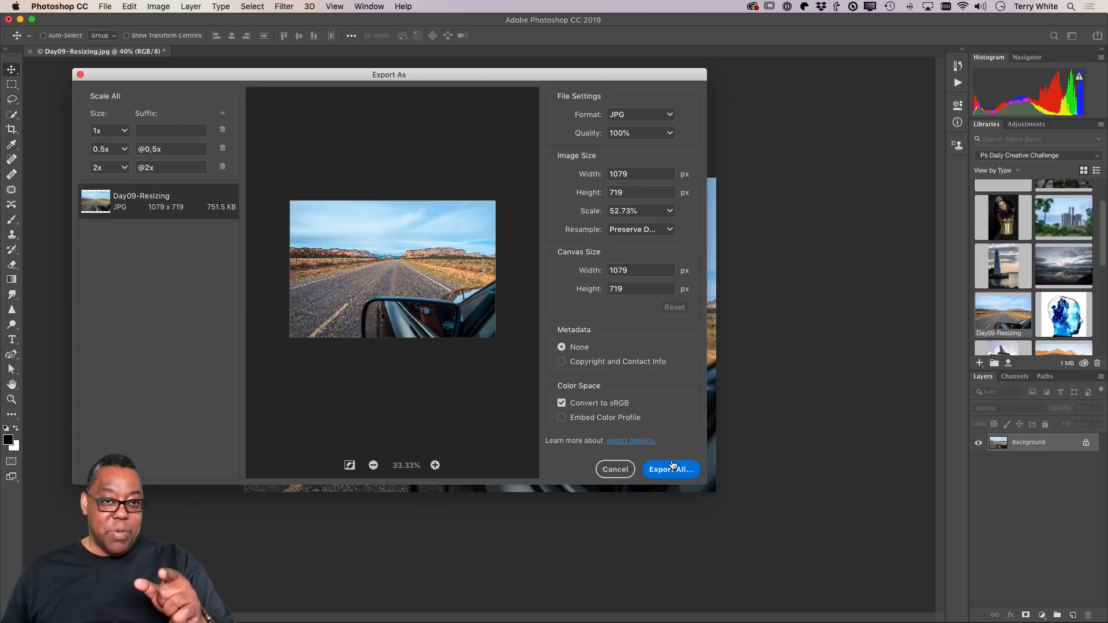
left_click(615, 470)
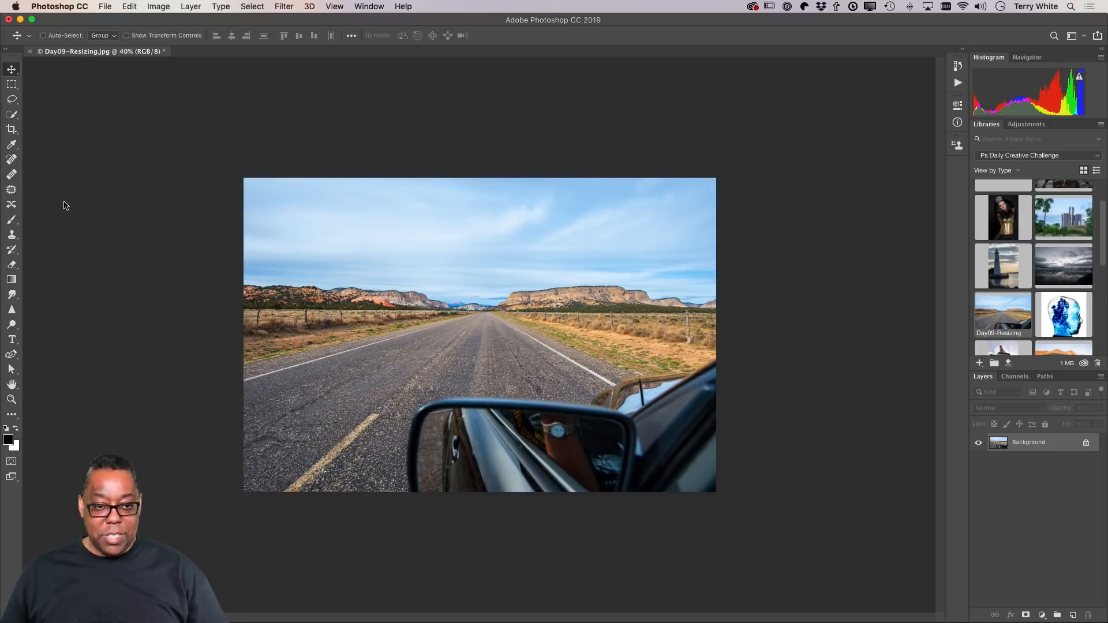
Step: Try a 16:9 crop of the road photo that trims only the sky, and undo the crop
key("c")
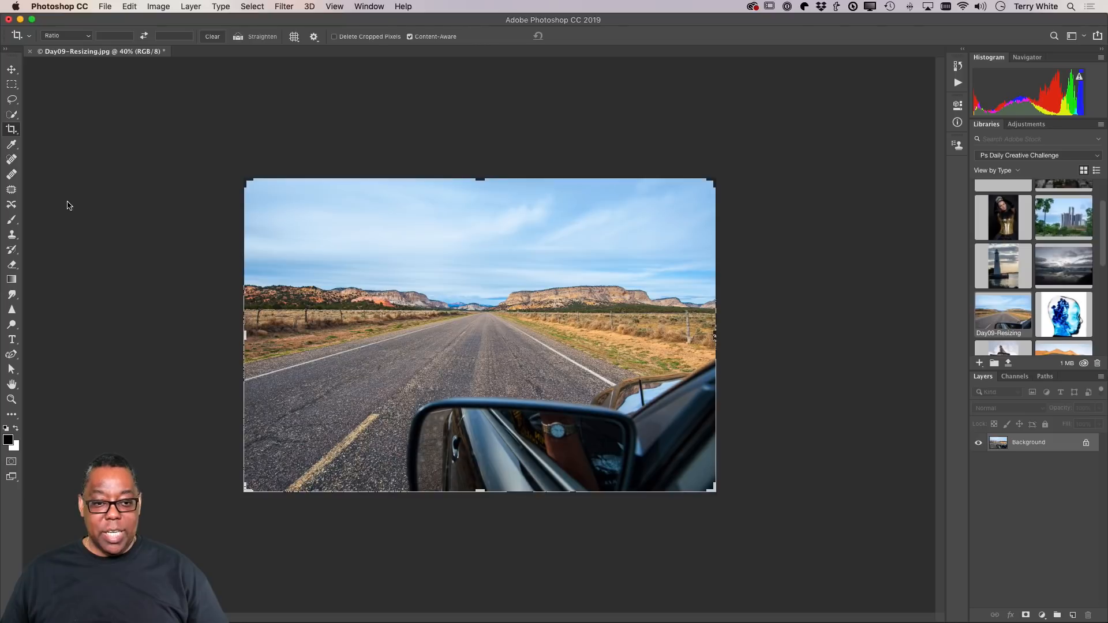
left_click(90, 39)
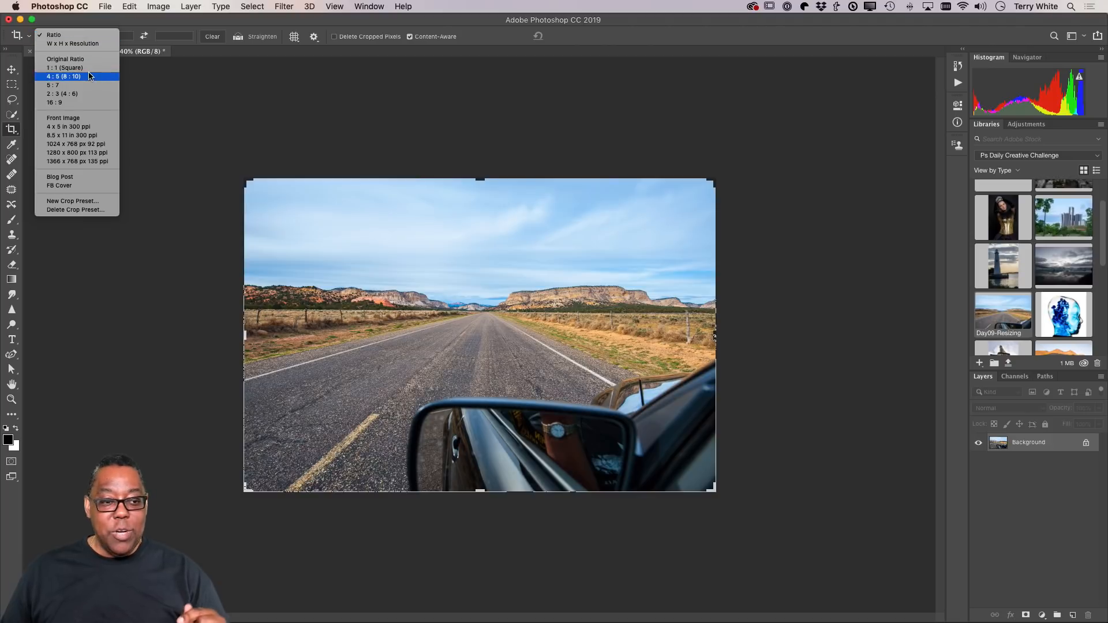
left_click(85, 103)
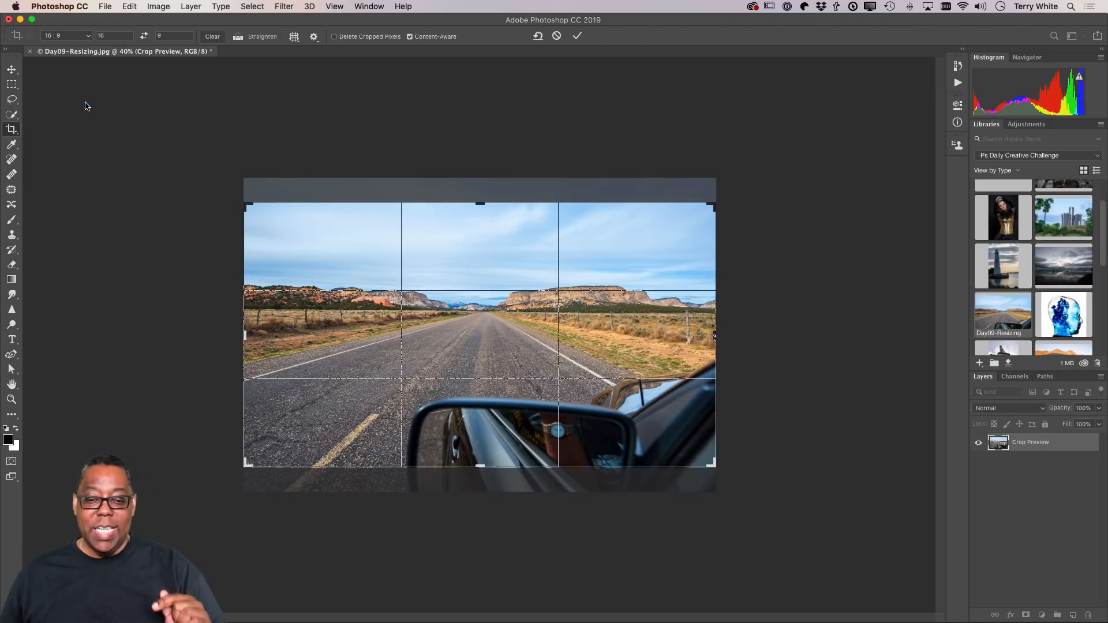
left_click_drag(501, 375, 500, 345)
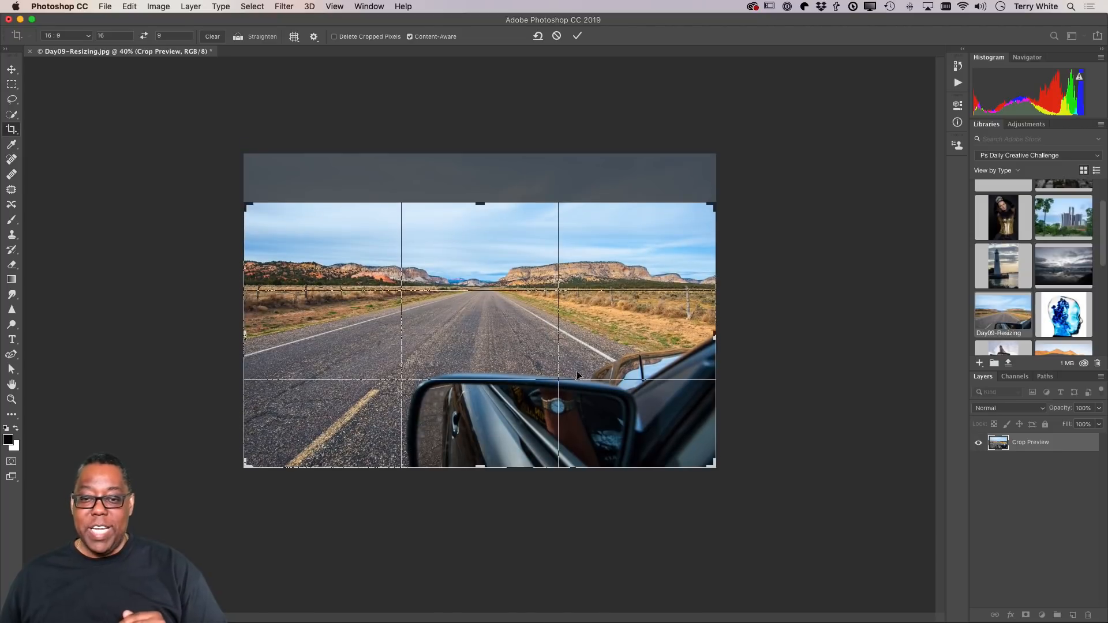
left_click(577, 36)
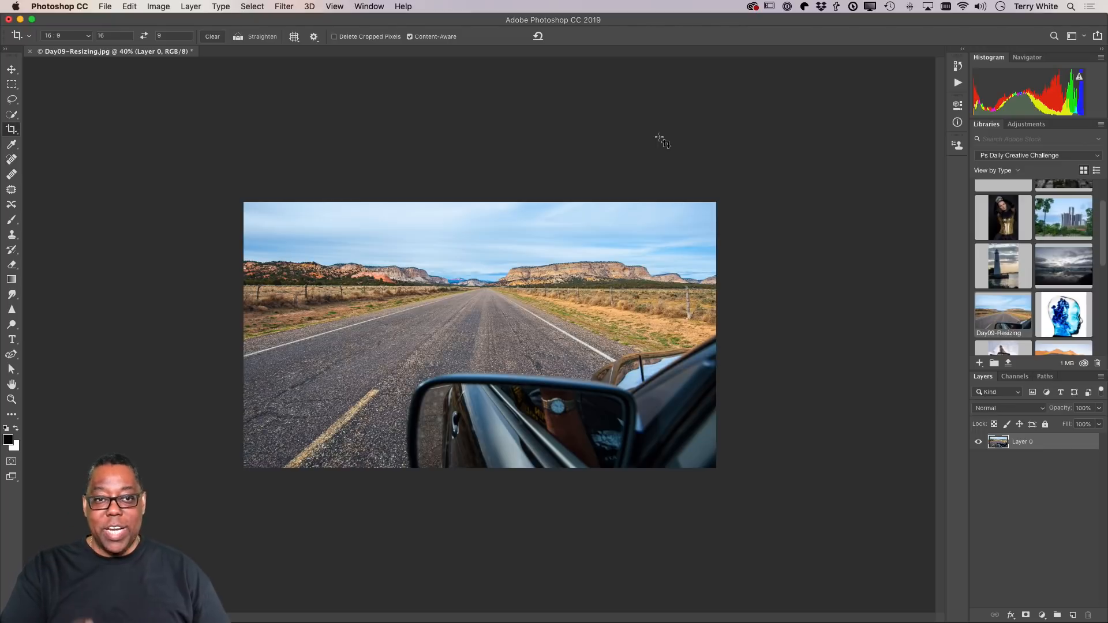
key("super+z")
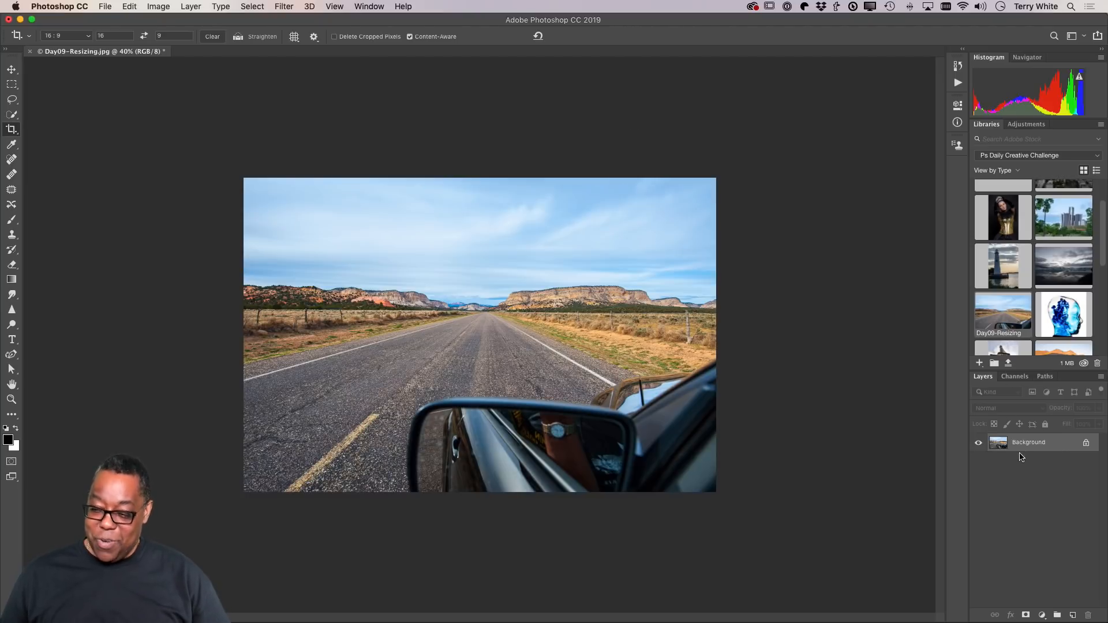
Step: Unlock the Background layer and add a new empty layer beneath the photo layer
left_click(1086, 444)
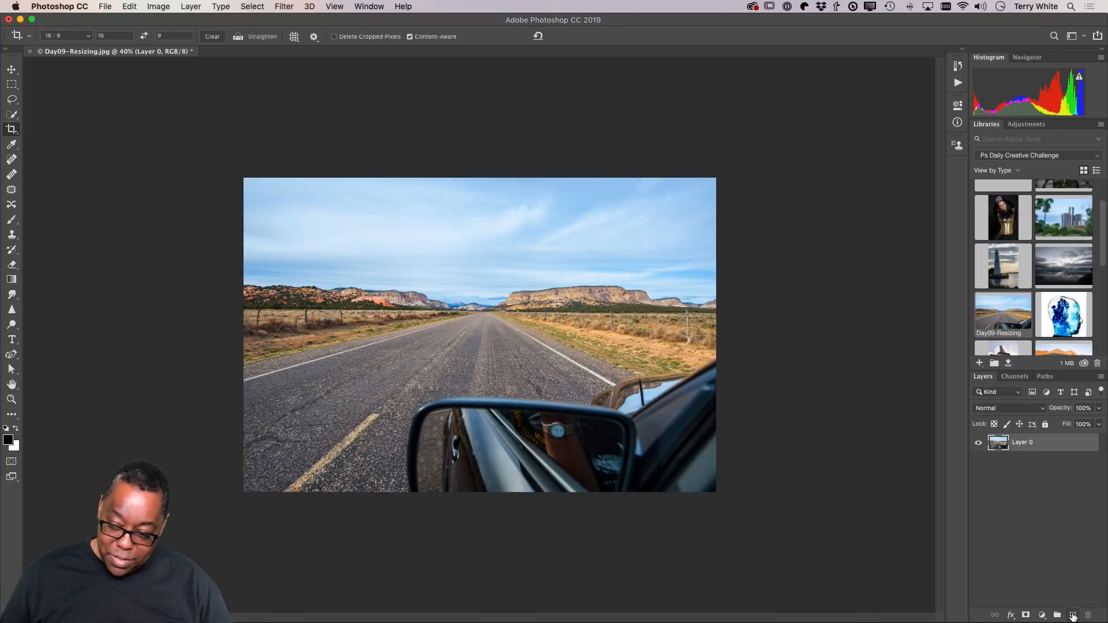
left_click(1073, 615)
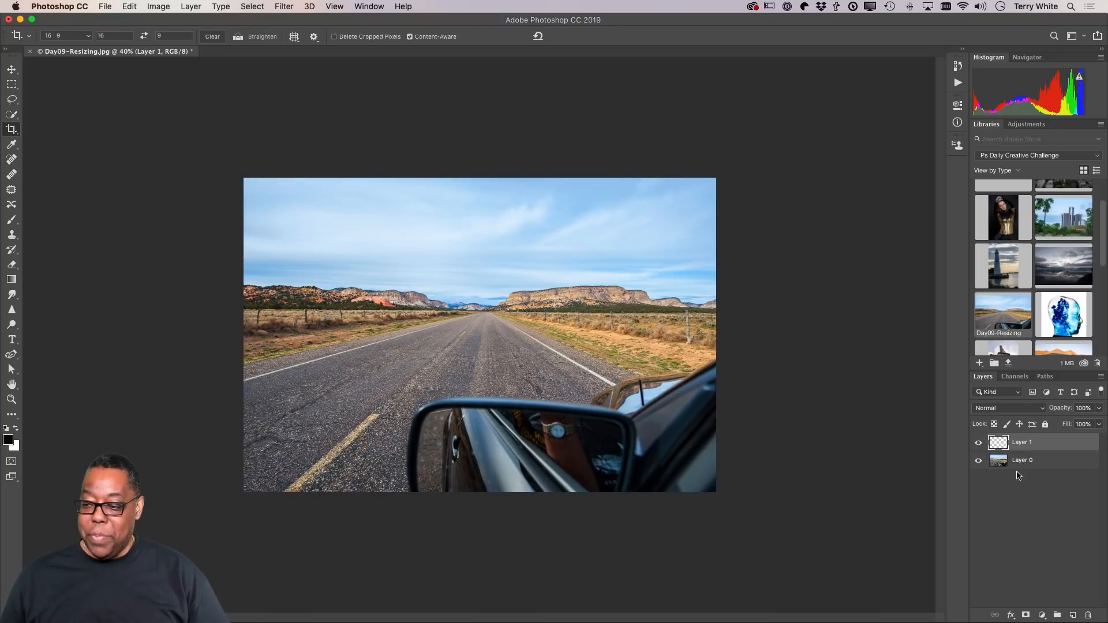
left_click_drag(1023, 446, 1025, 471)
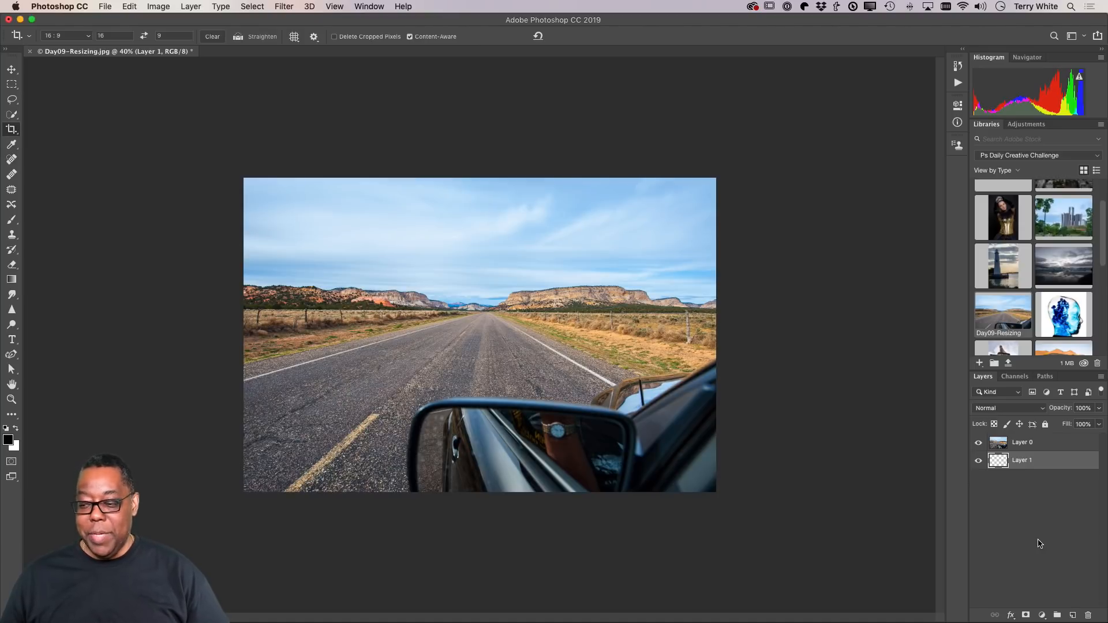
Step: Rename the empty lower layer New Background and the road photo layer Photo
double_click(1022, 461)
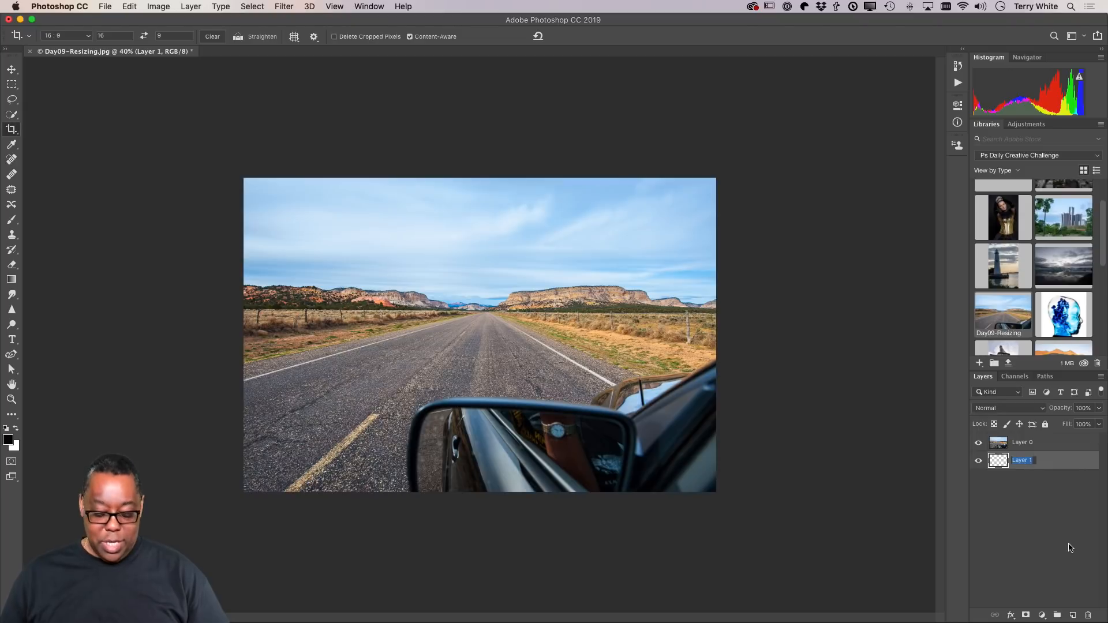
type("New Background")
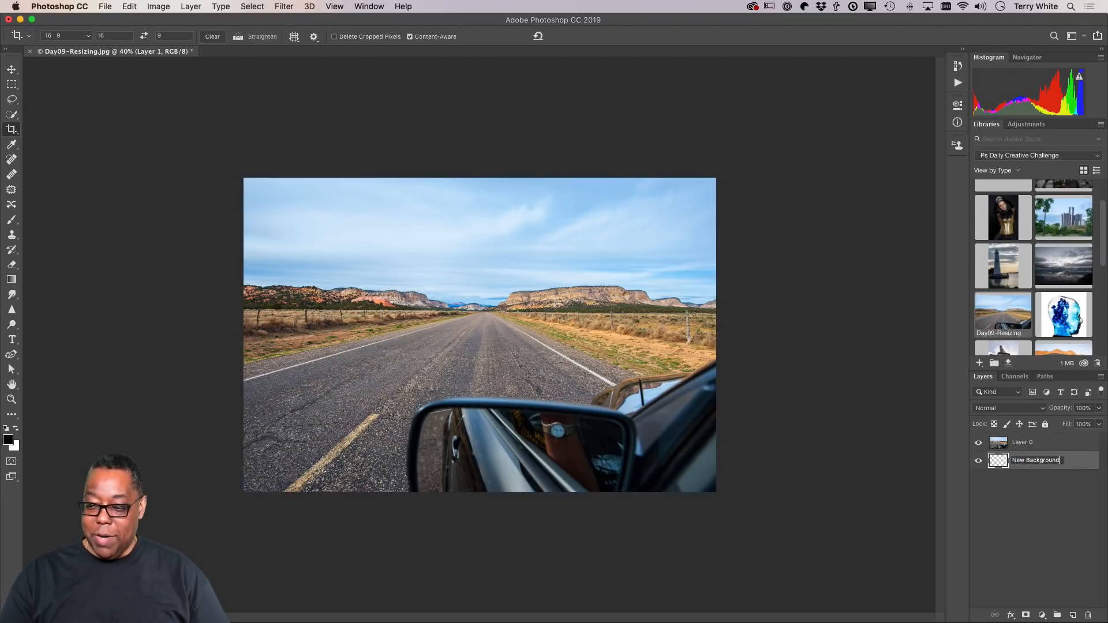
key("Return")
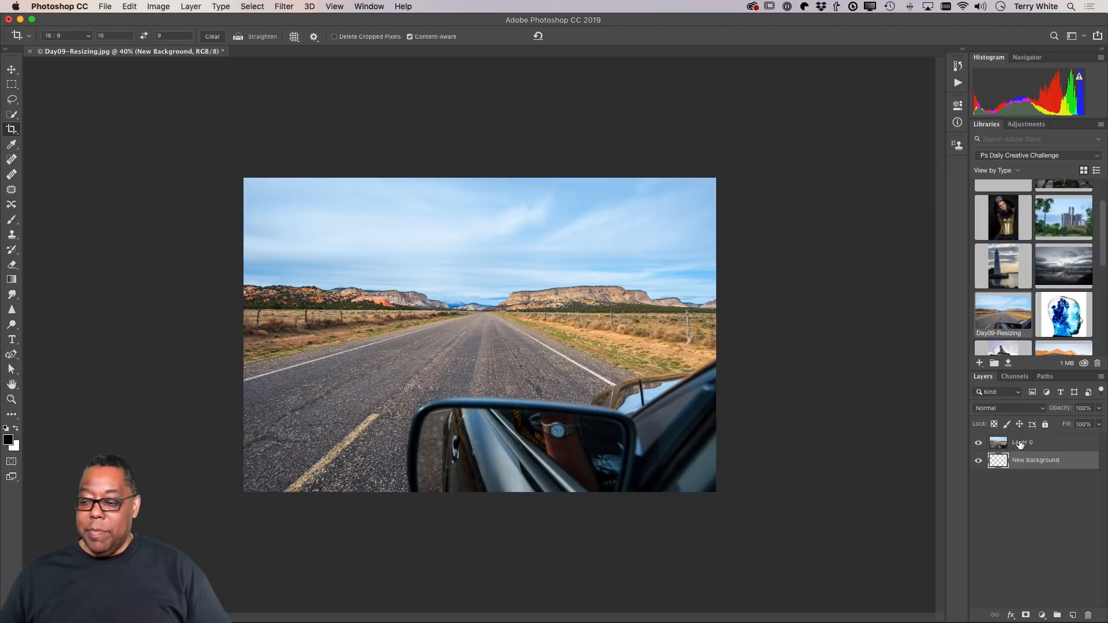
double_click(1020, 442)
type("Photo")
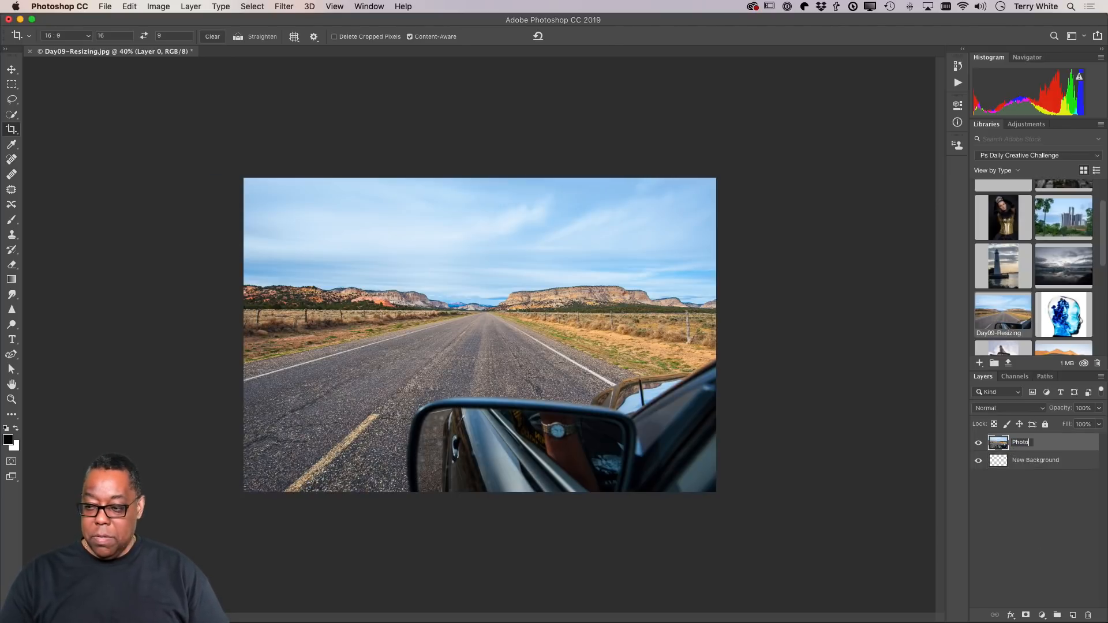
key("Return")
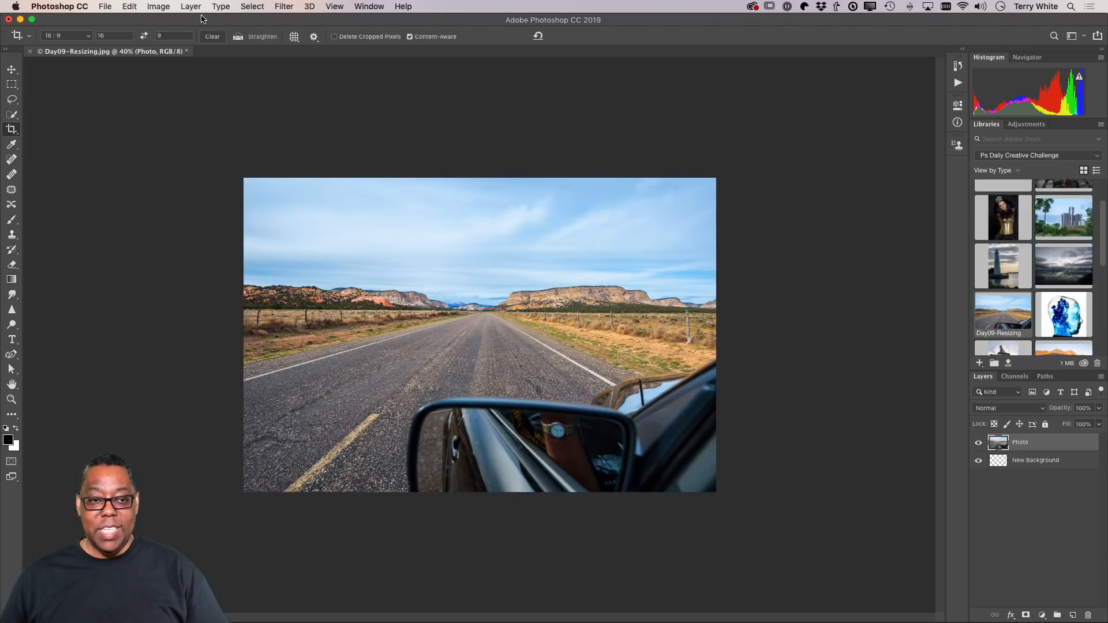
Step: Enlarge the canvas to 10 inches wide by 8 inches high, keeping the photo anchored at the centre
left_click(157, 7)
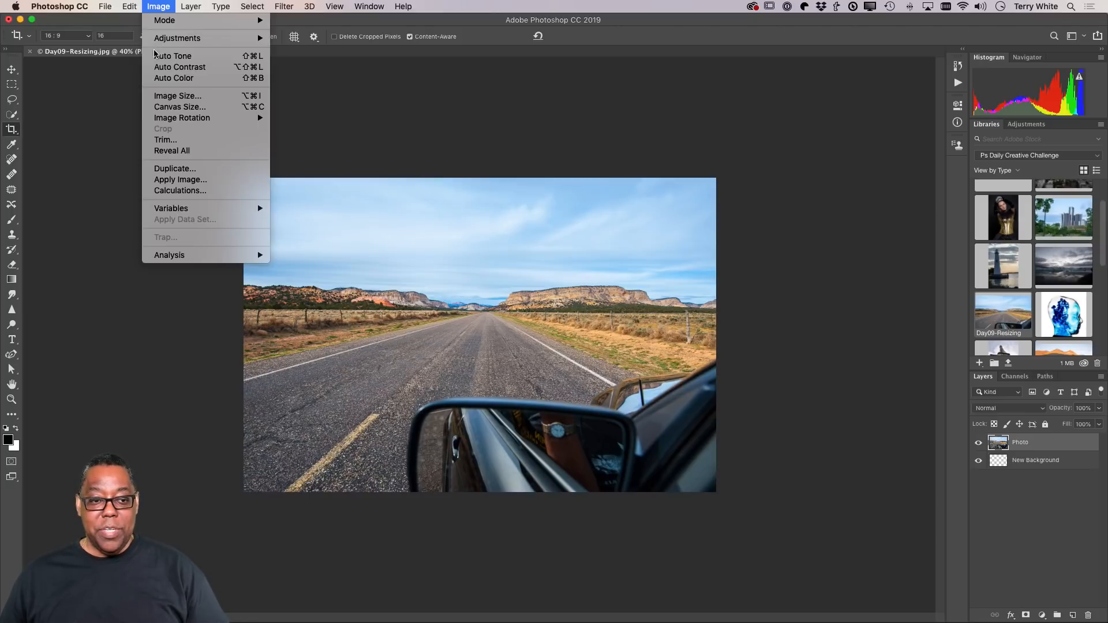
left_click(163, 108)
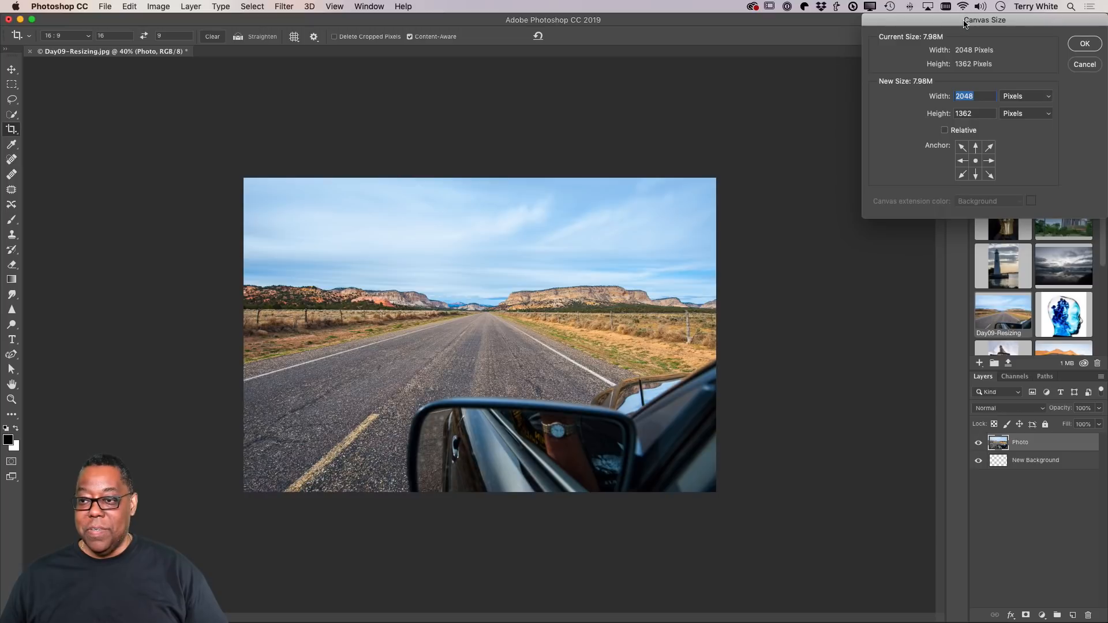
left_click_drag(965, 23, 379, 148)
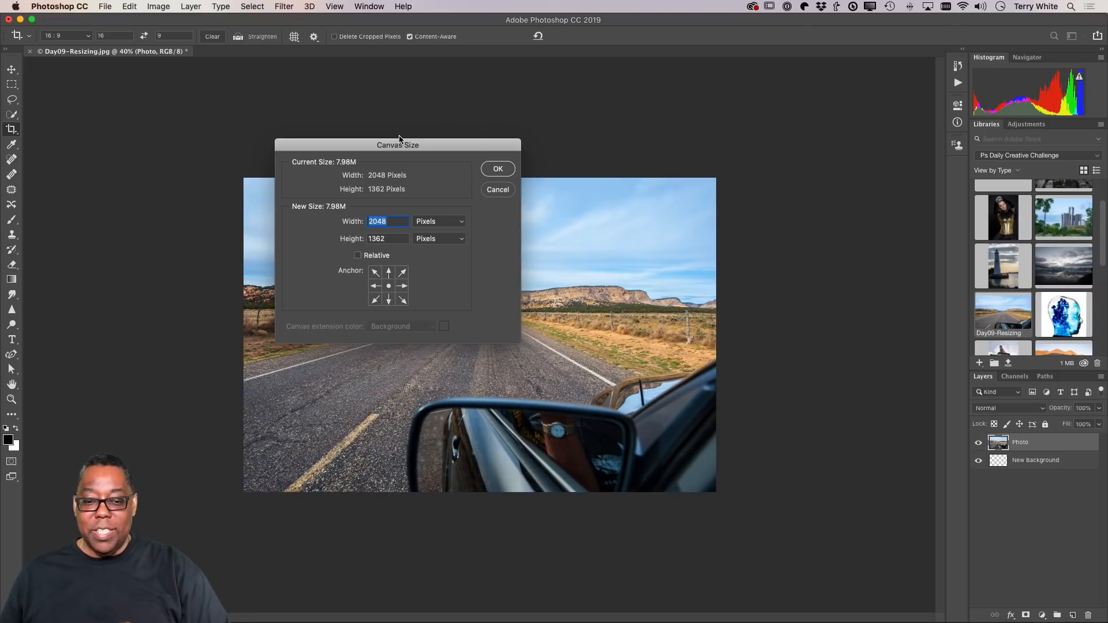
left_click(430, 225)
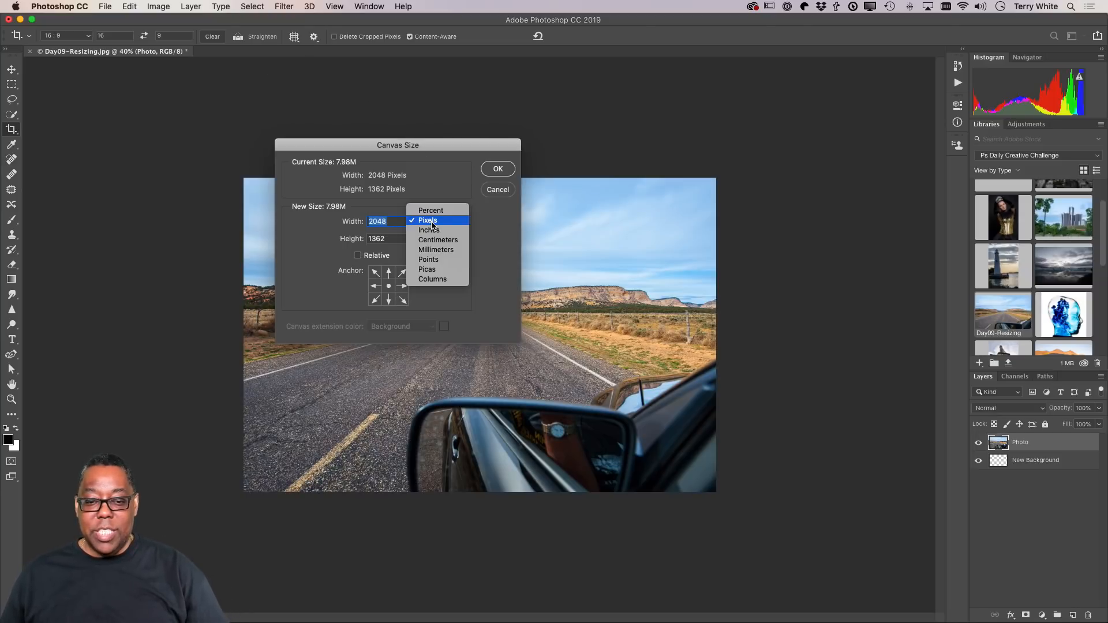
left_click(423, 232)
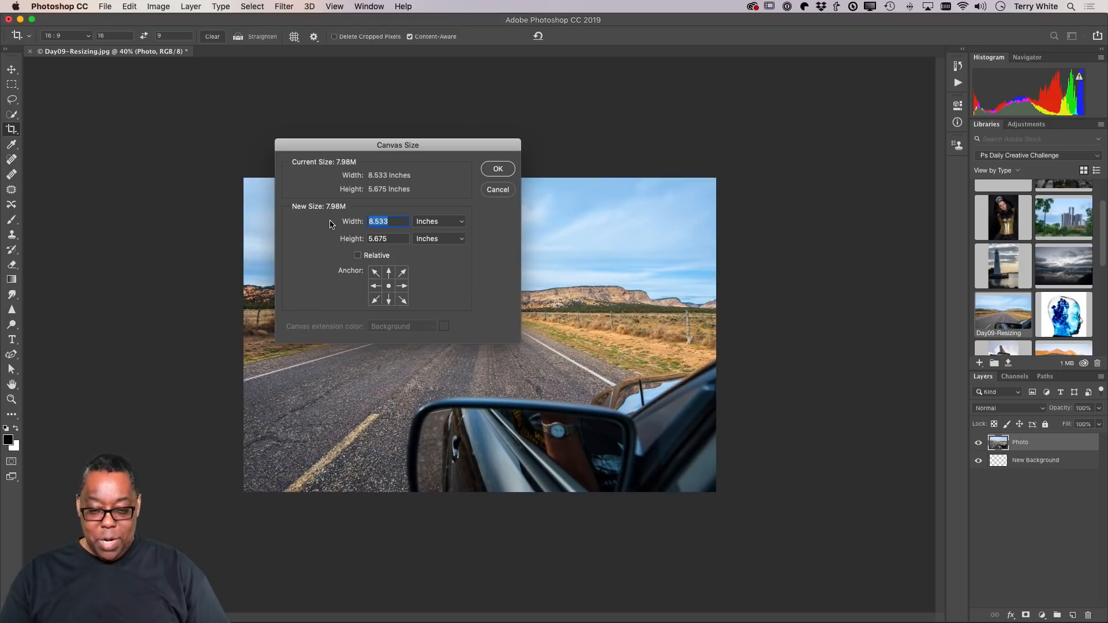
type("10")
key("Tab")
type("8")
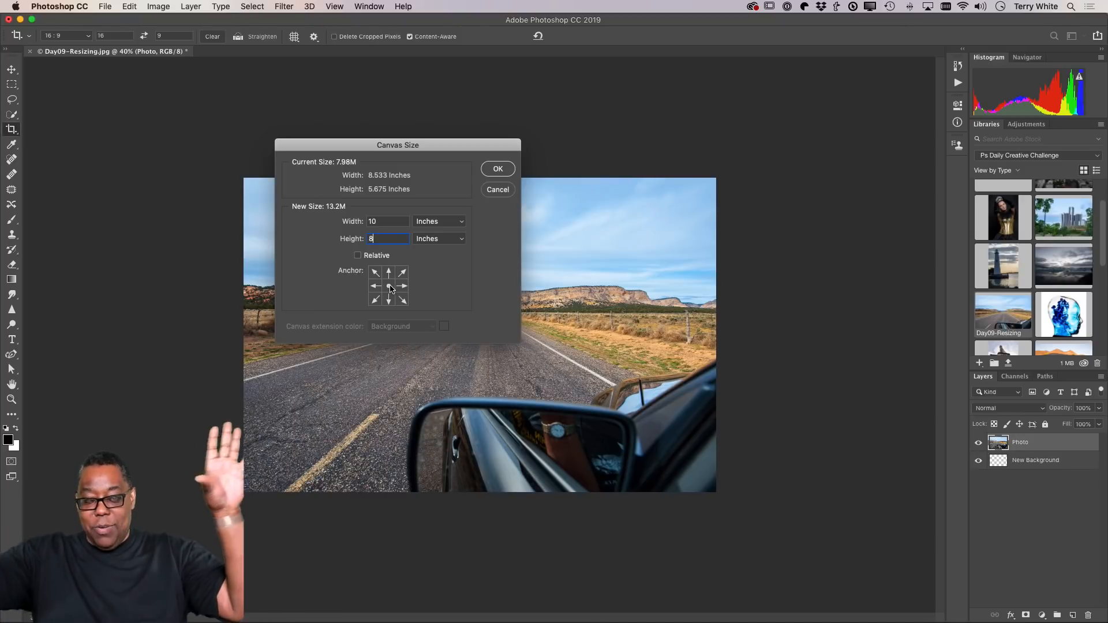
left_click(373, 273)
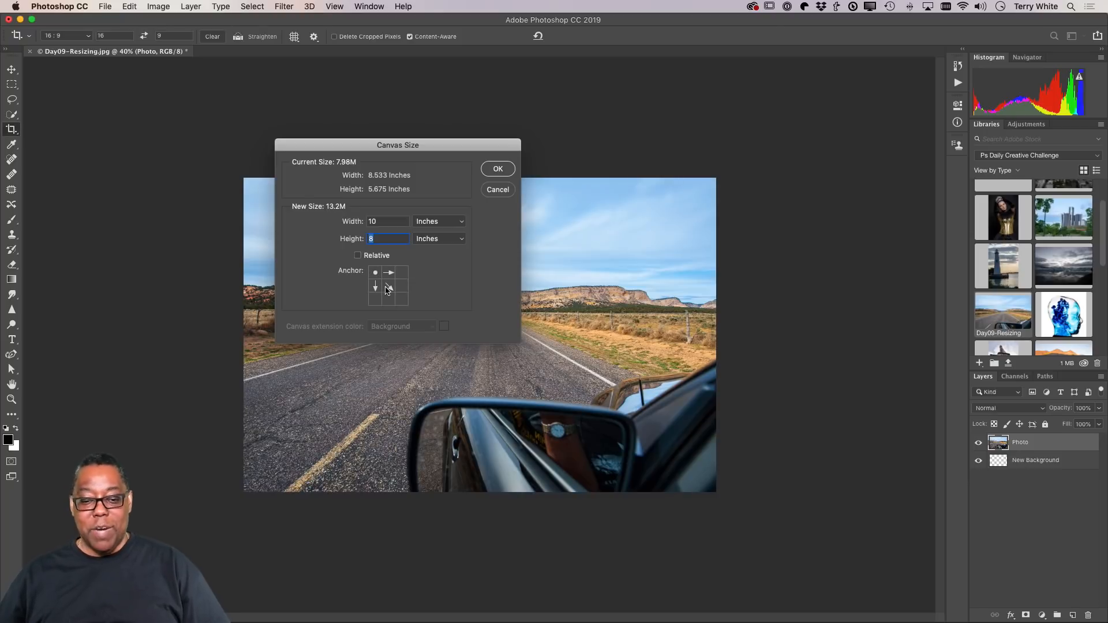
left_click(386, 288)
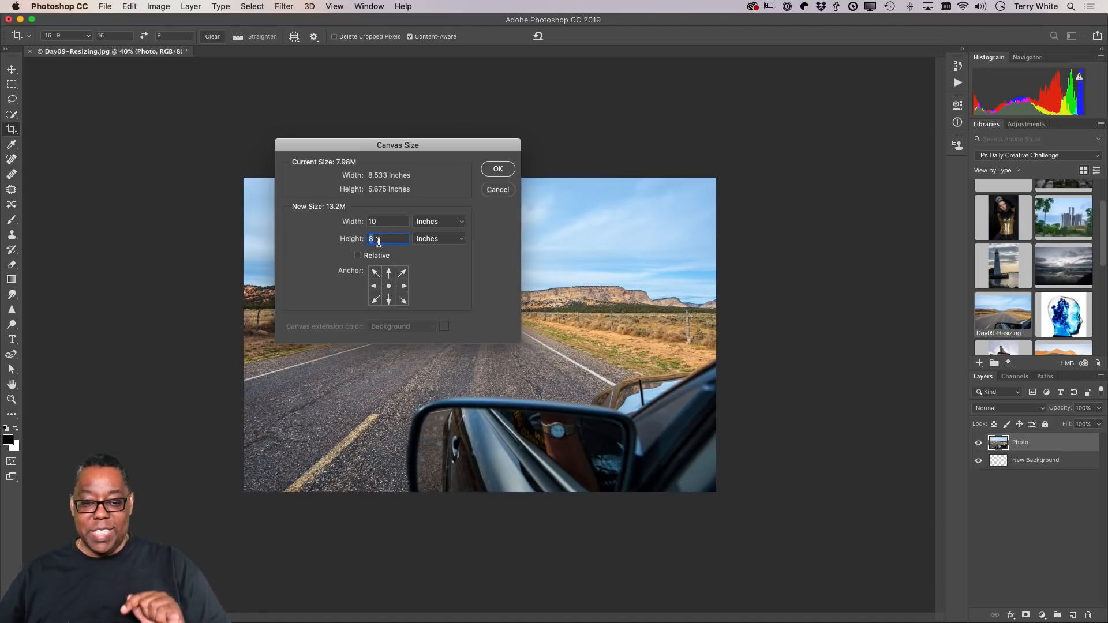
left_click(496, 170)
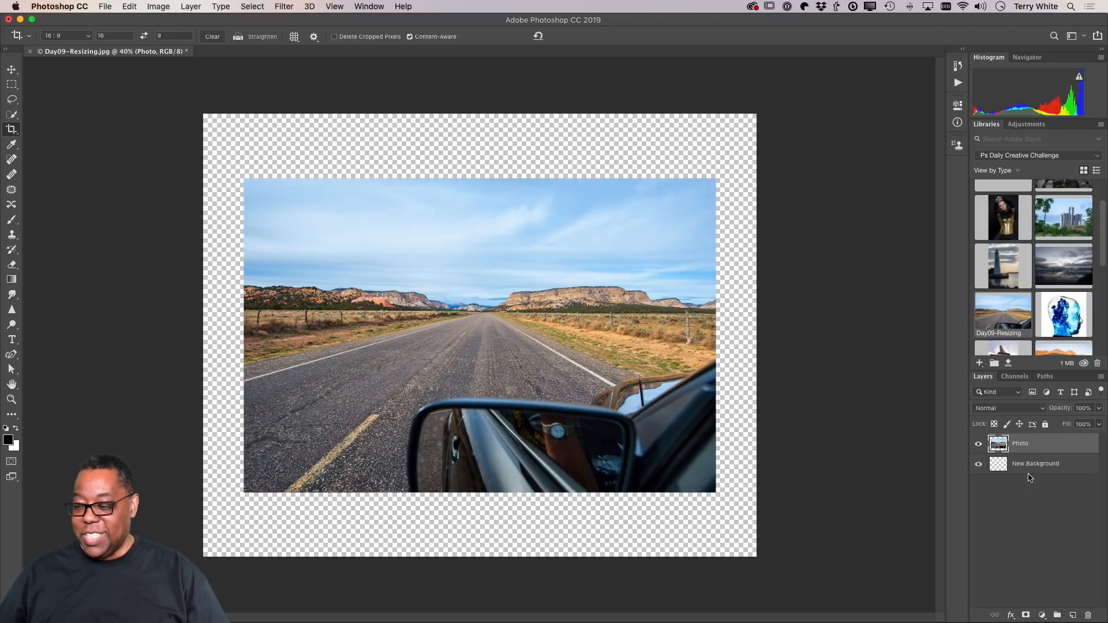
Step: Fill the New Background layer with white as the foreground color
left_click(1003, 468)
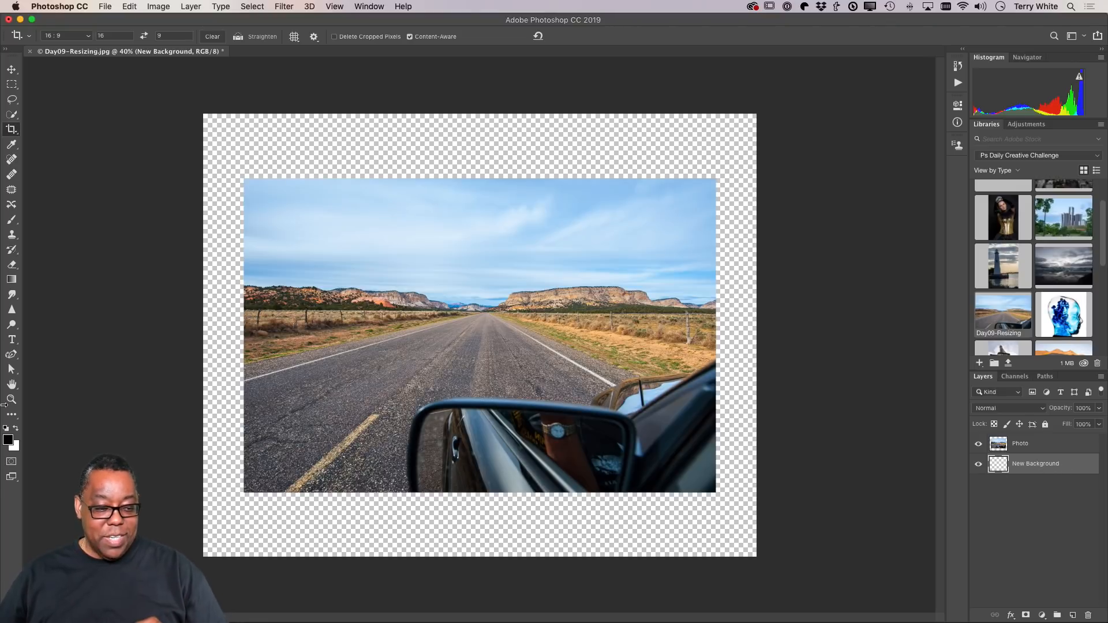
left_click(16, 430)
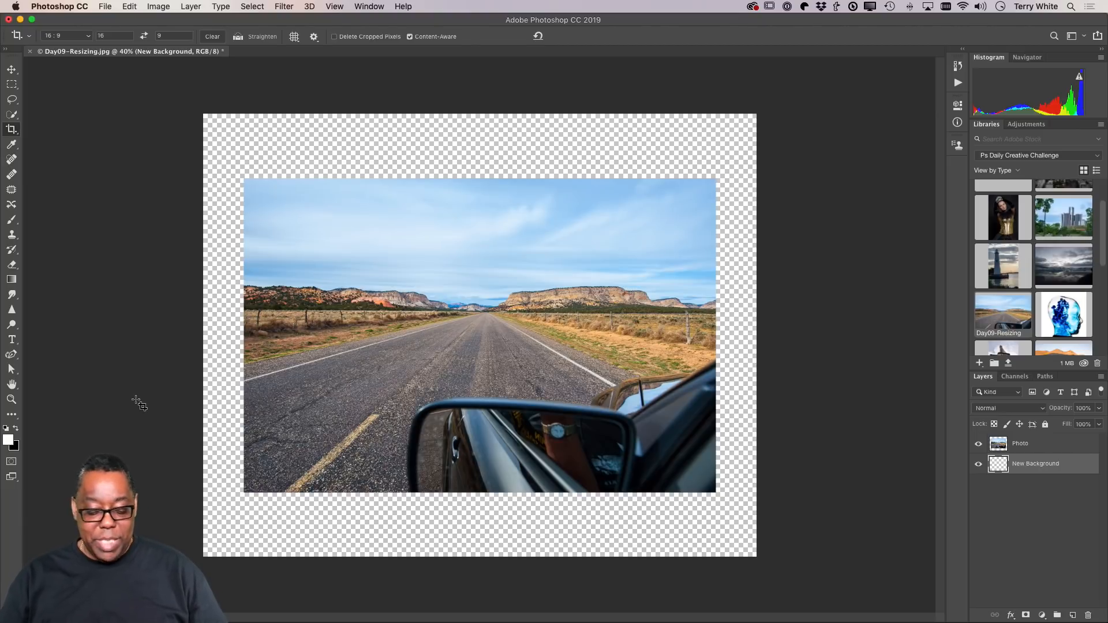
key("alt+BackSpace")
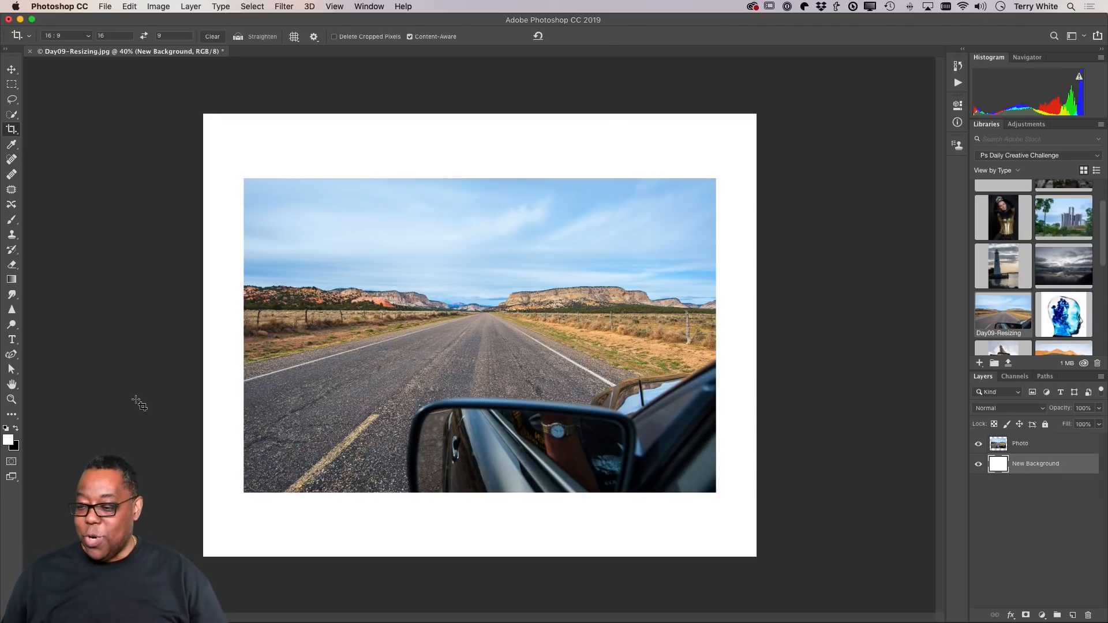
Step: Add a Stroke layer style to the Photo layer and set its color to black (000000)
left_click(1003, 444)
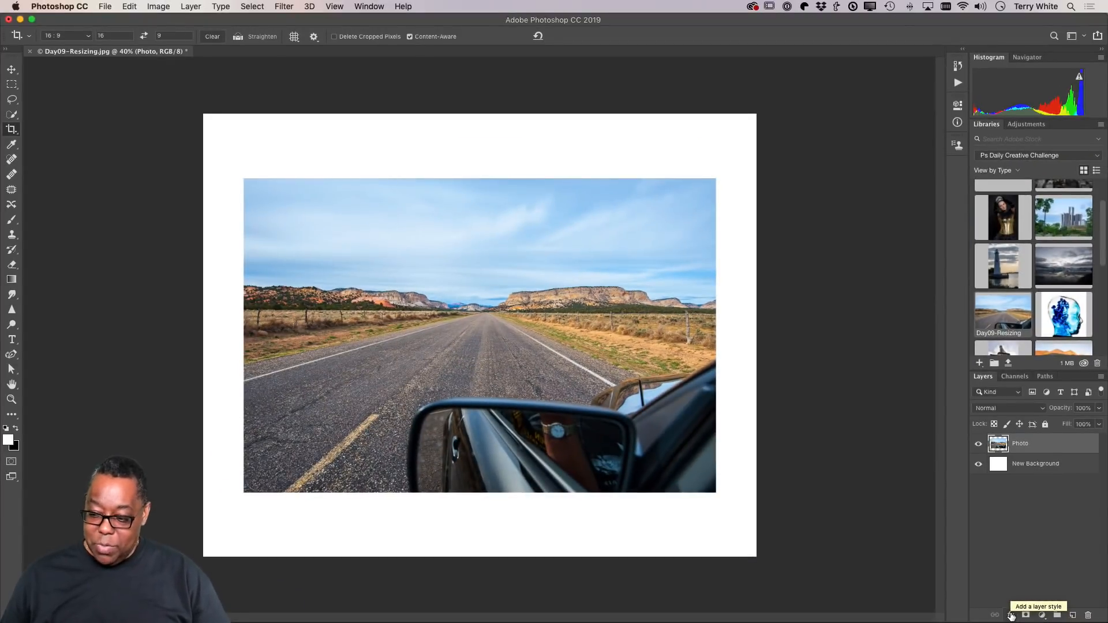
left_click(1011, 615)
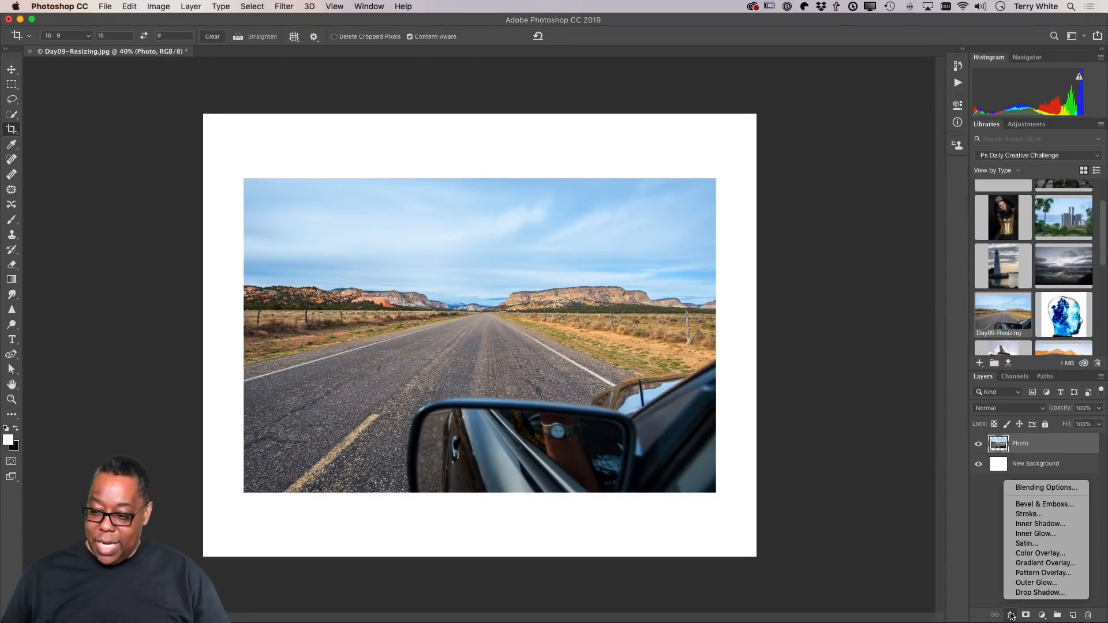
left_click(1022, 515)
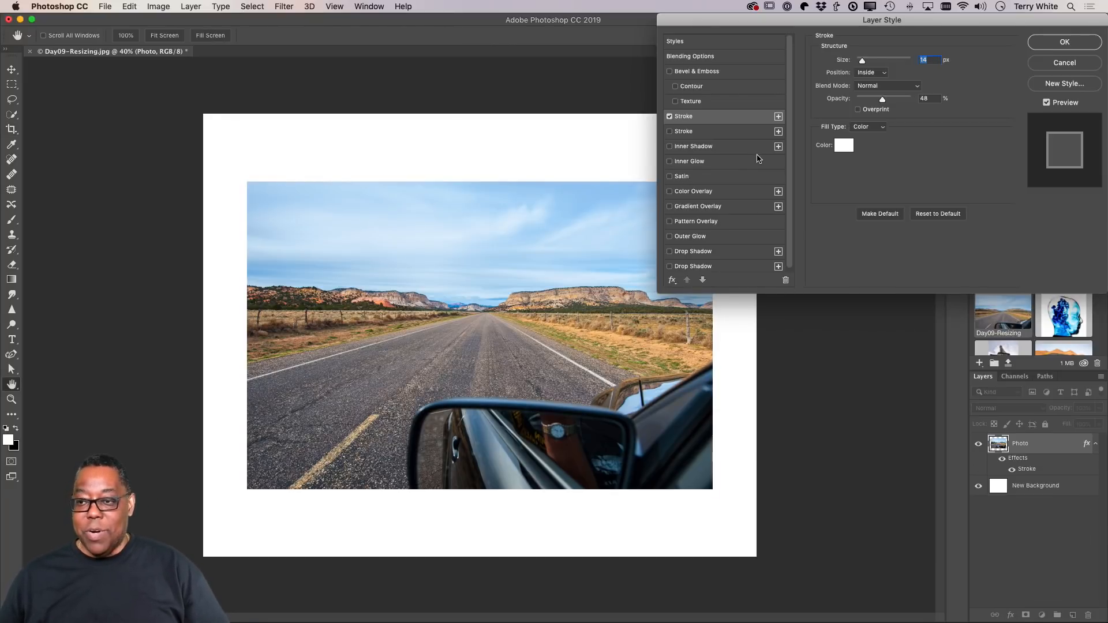
left_click(843, 149)
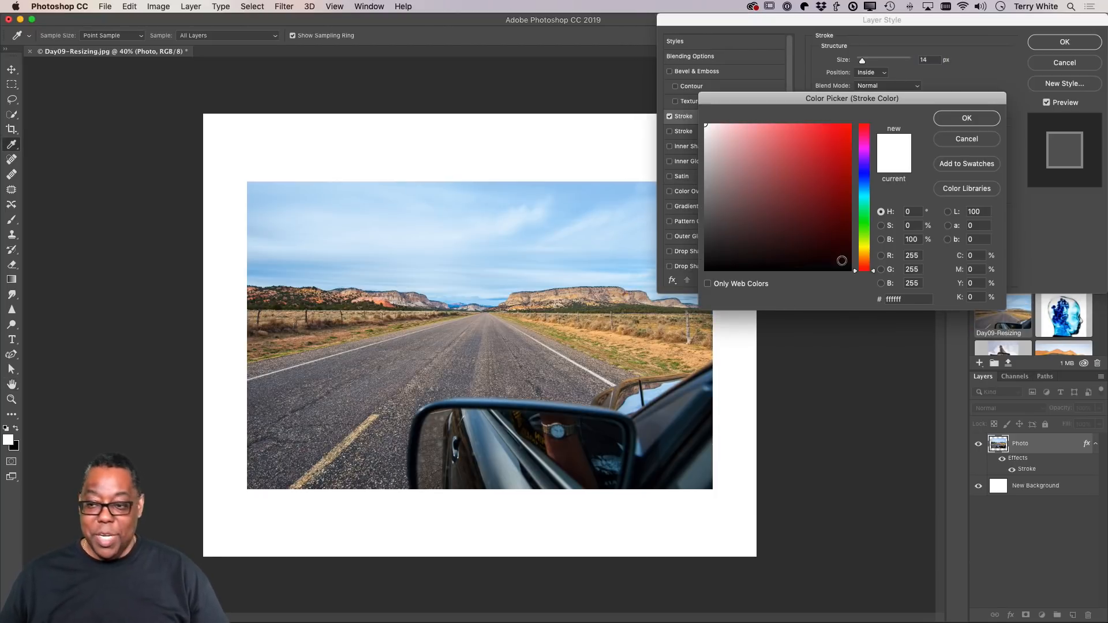
left_click(844, 270)
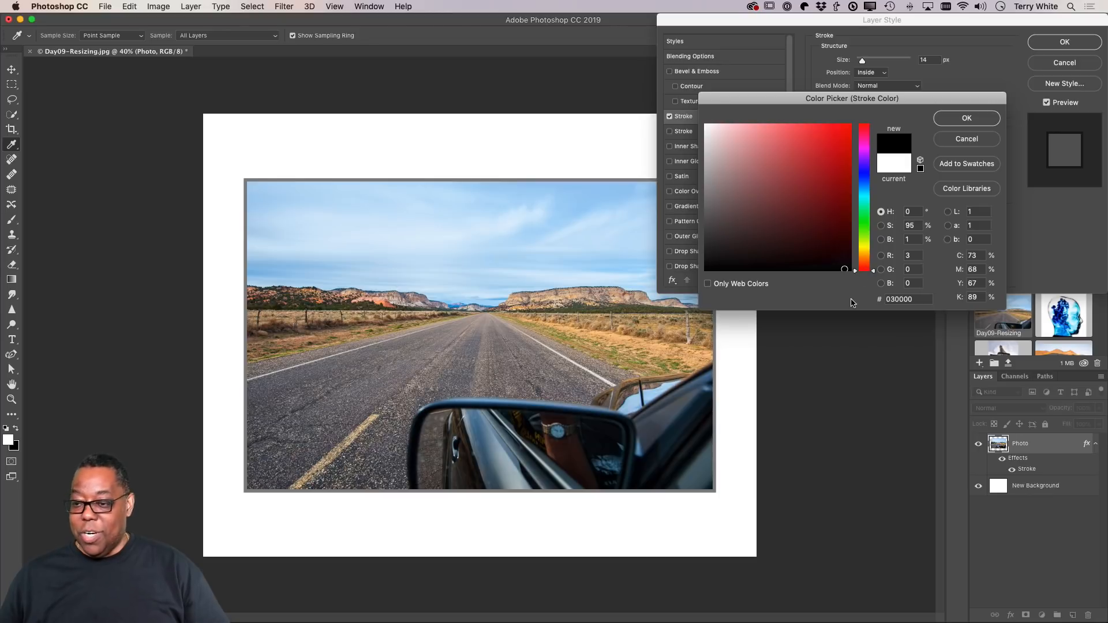
left_click(847, 270)
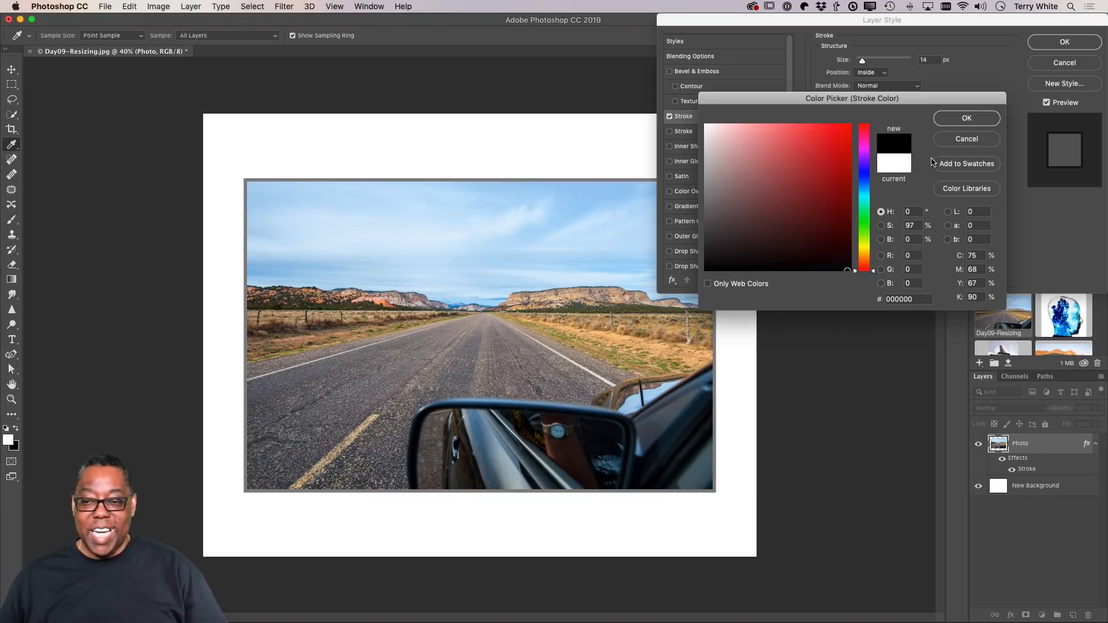
left_click(973, 122)
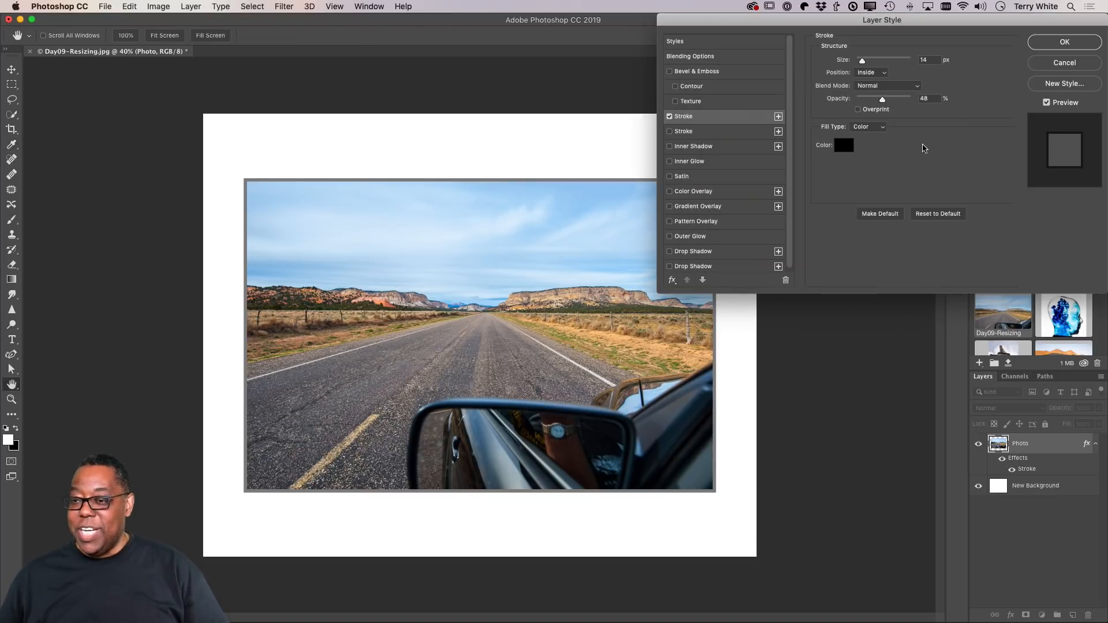
Step: Try the Outside position for the photo's stroke and set it back to Inside
left_click(873, 74)
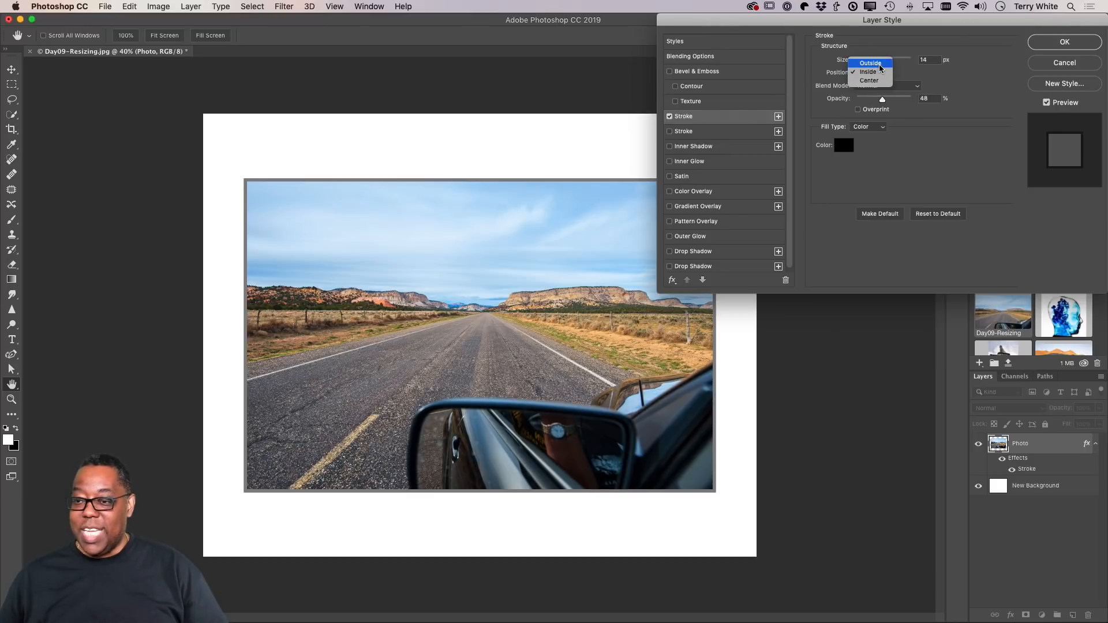
left_click(881, 63)
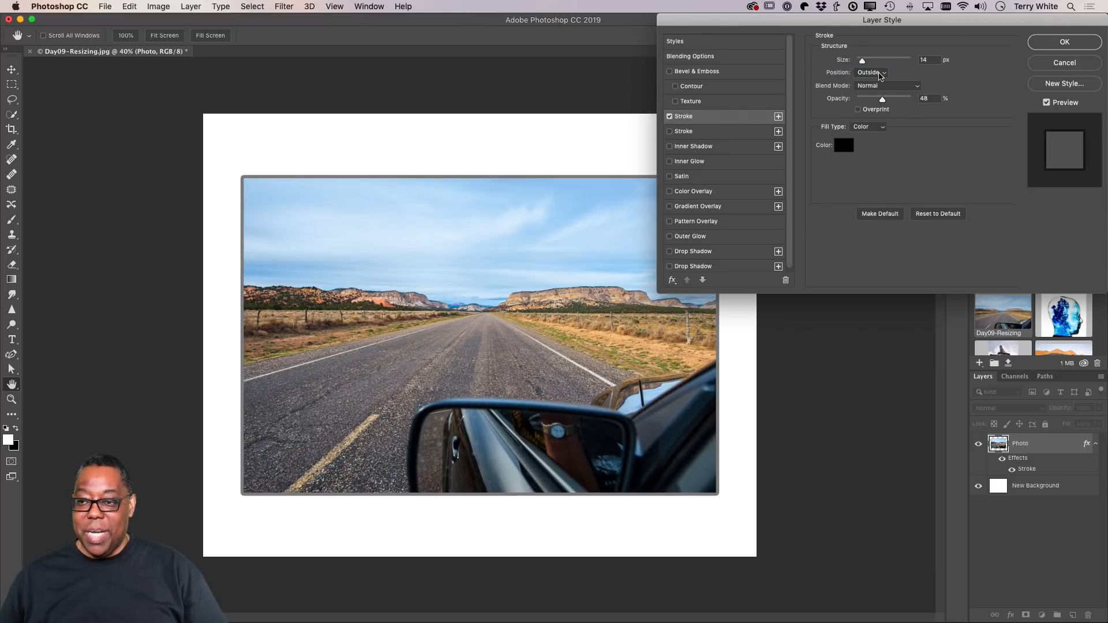
left_click(880, 74)
left_click(881, 83)
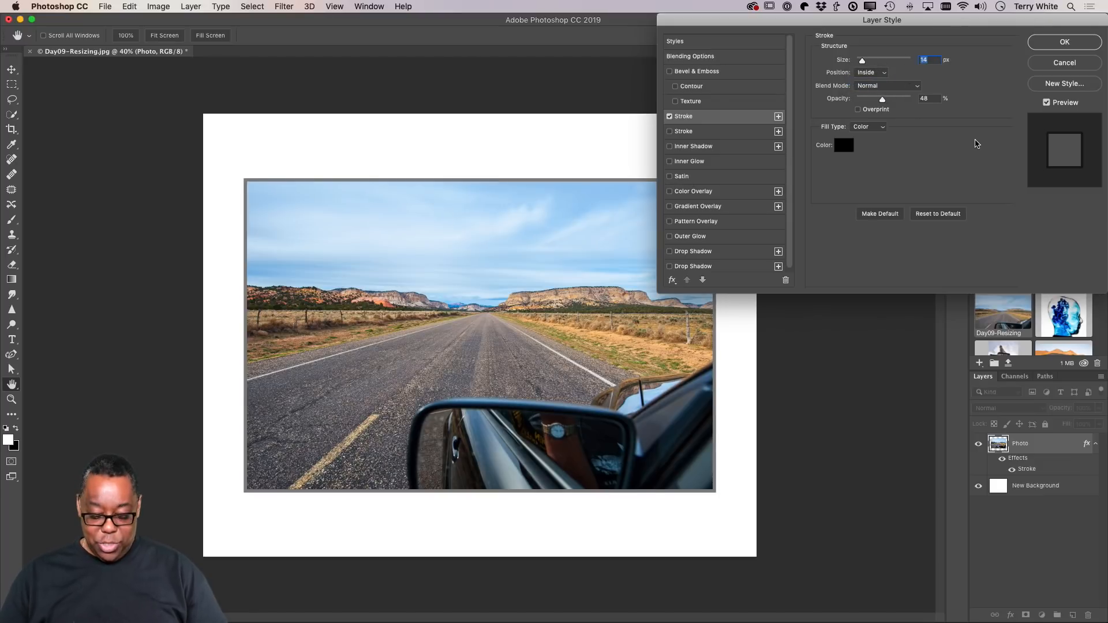
Step: Set the photo's stroke size to 8 px and apply the layer style
type("4")
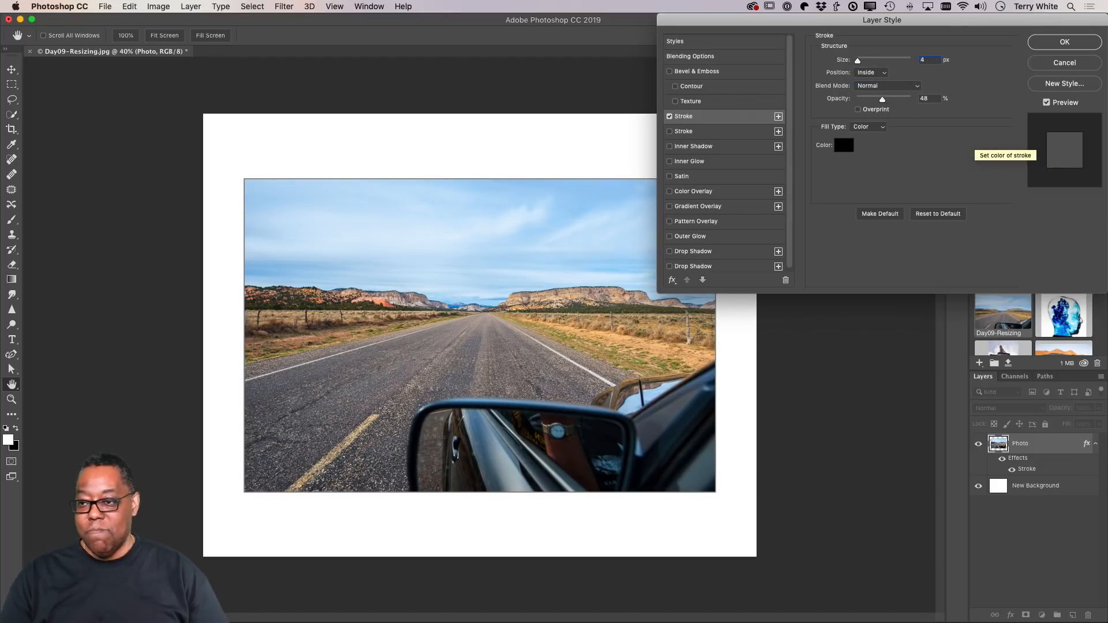
key("BackSpace")
type("8")
key("Tab")
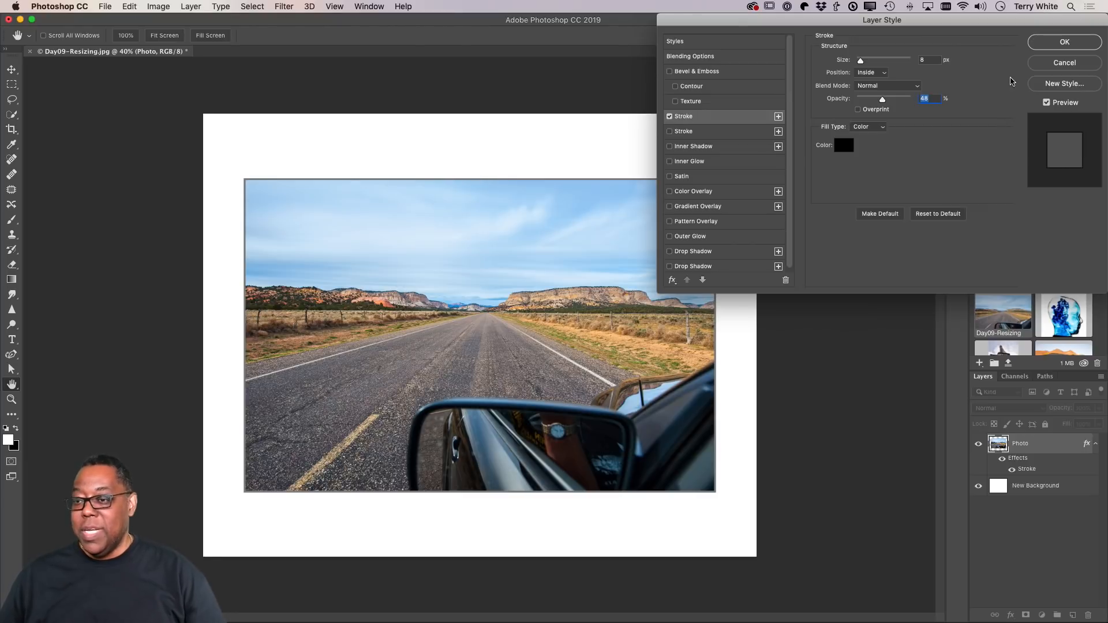
left_click(1052, 43)
key("c")
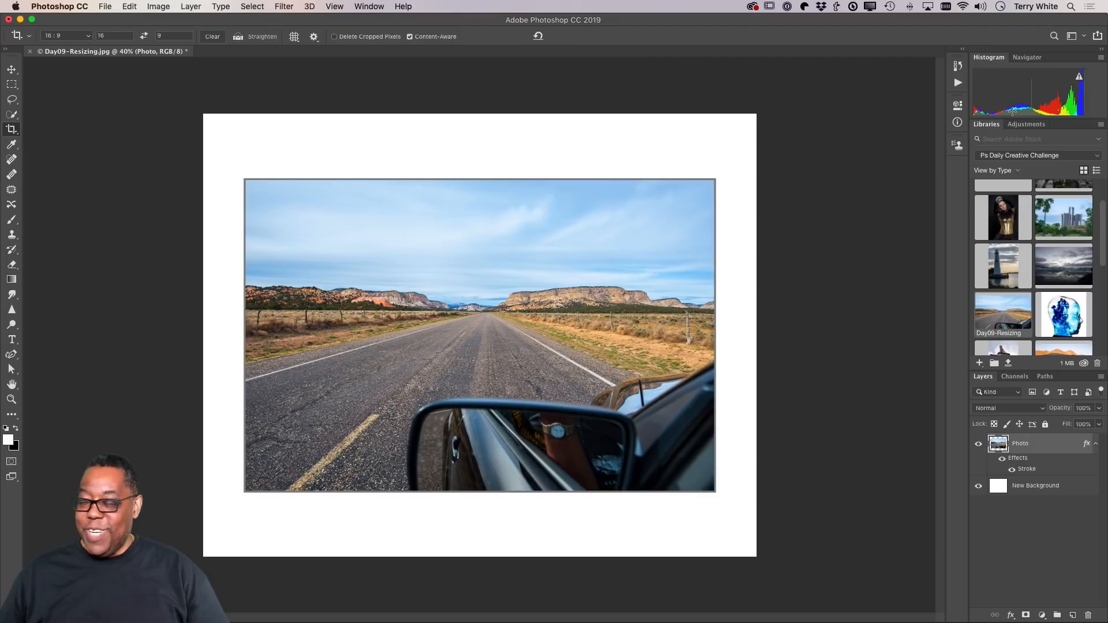
Step: Place the TW-Sig signature graphic from the library in the white border below the photo's lower-right corner
scroll(1004, 219, "up", 2)
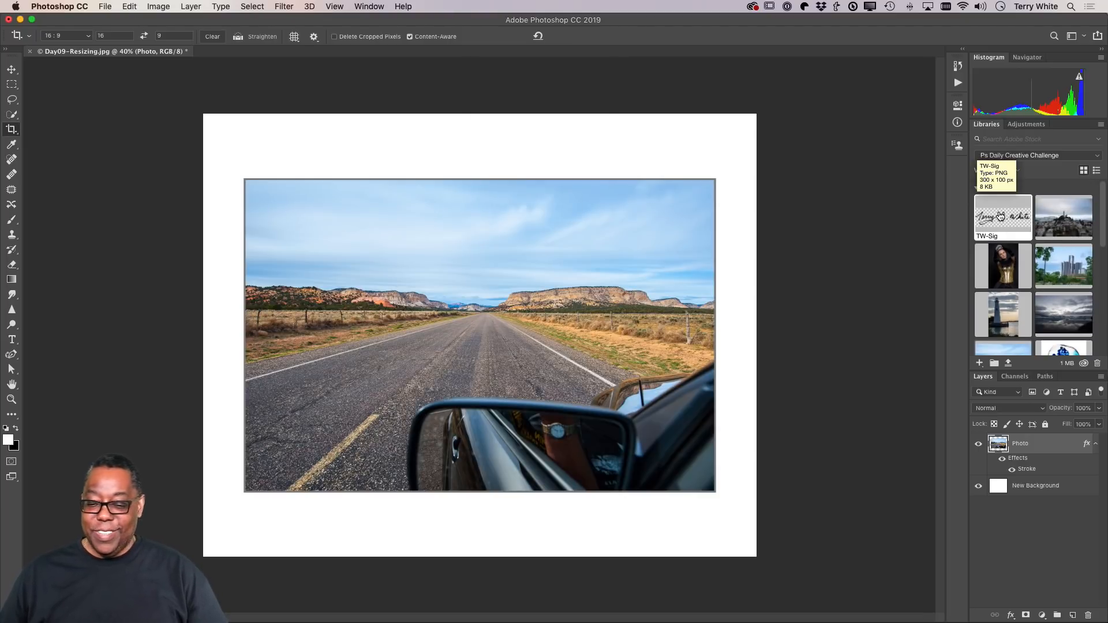
left_click_drag(1000, 216, 672, 476)
left_click_drag(638, 522, 691, 513)
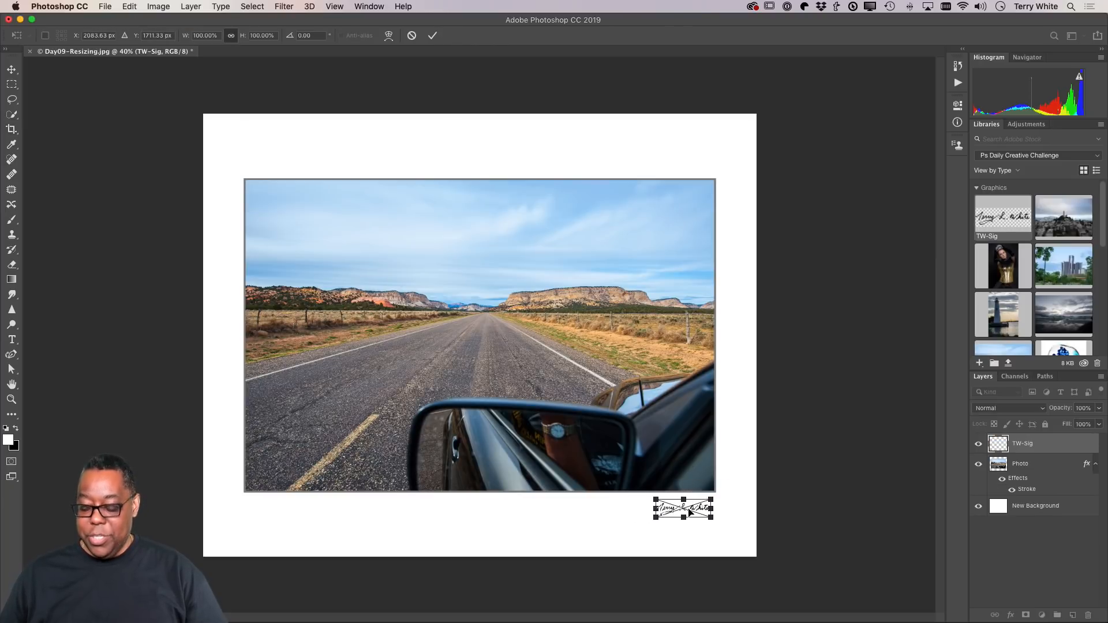
key("Return")
key("c")
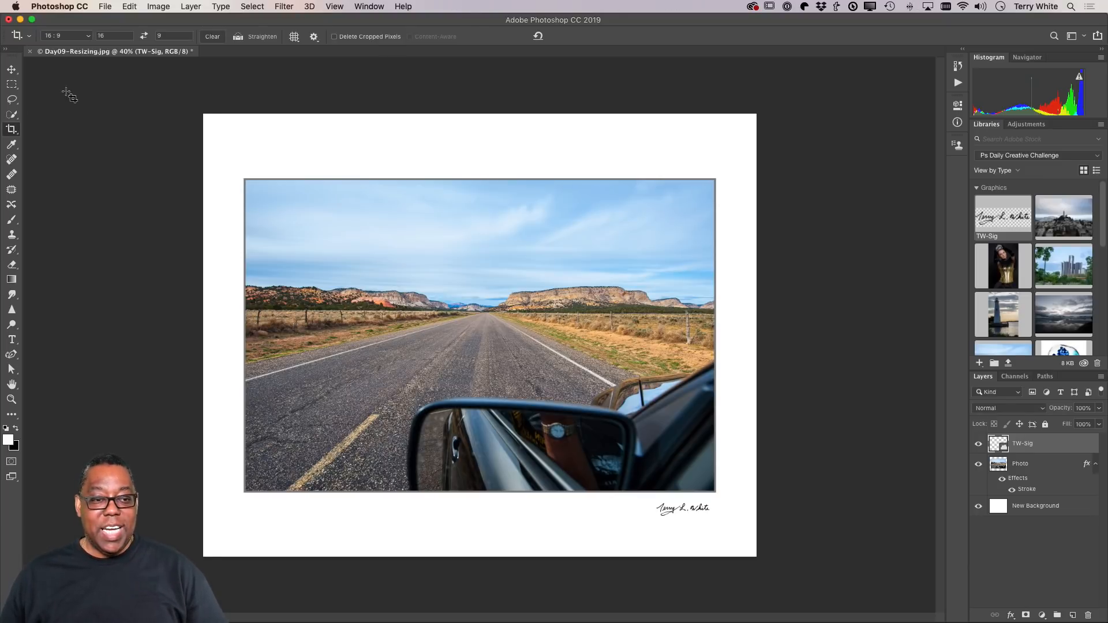
Step: Save a JPEG copy 1080 px wide with Save for Web (Legacy) as Day09-Resizing.jpg on the Desktop
left_click(106, 7)
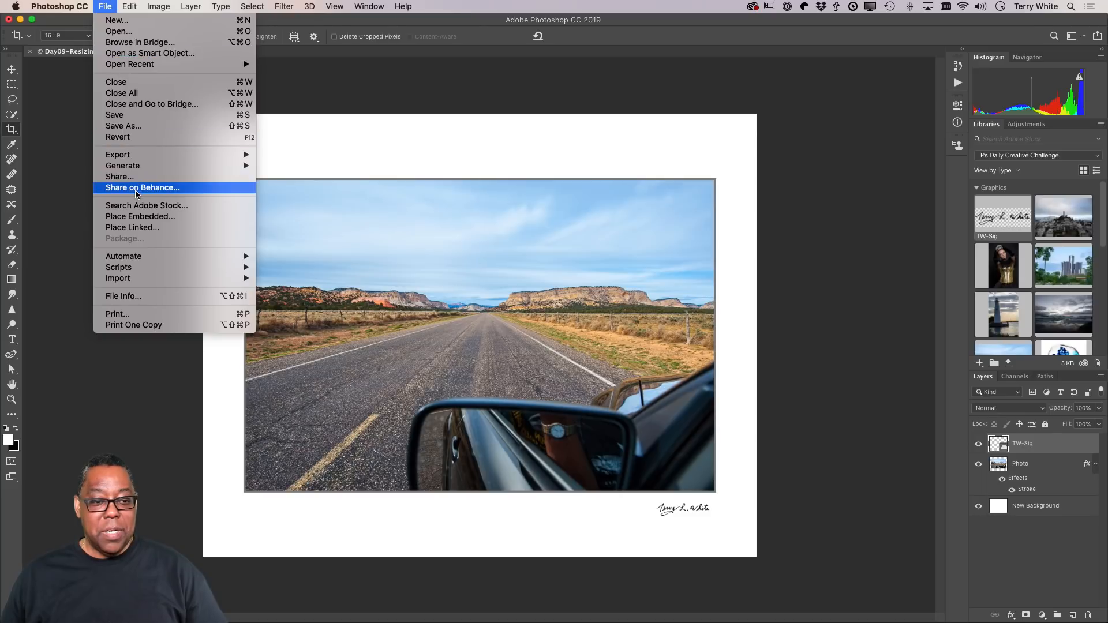
mouse_move(144, 157)
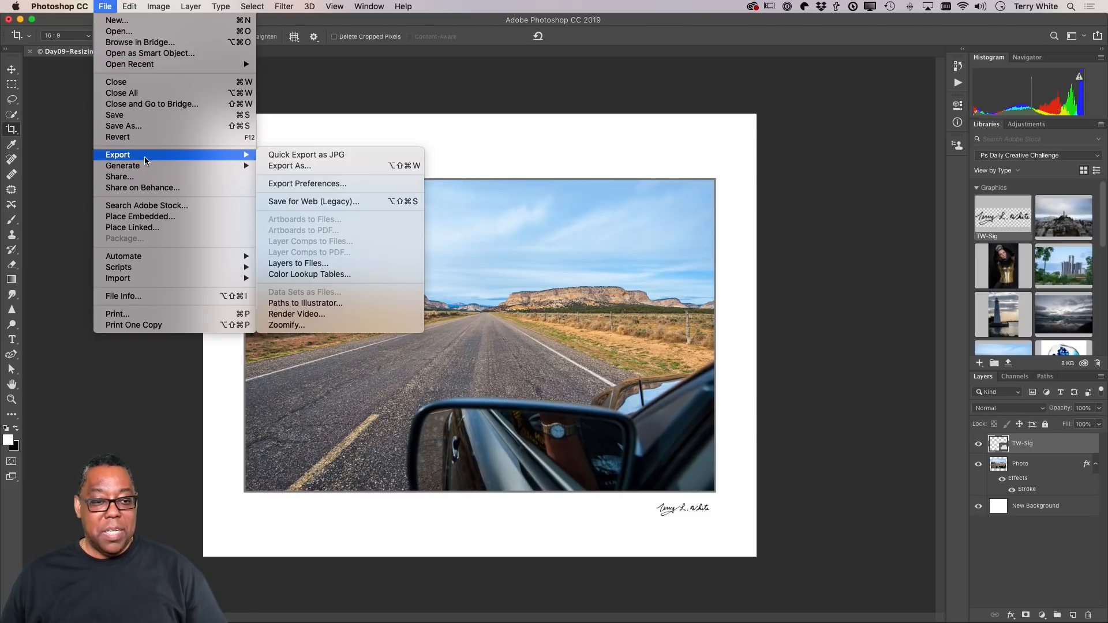
left_click(329, 204)
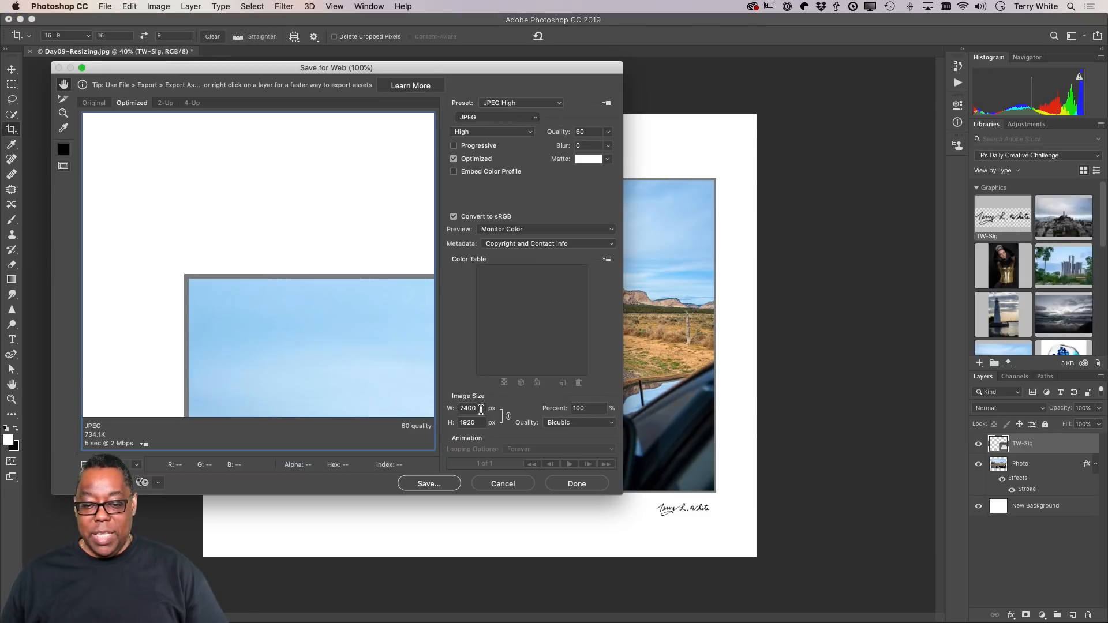
left_click_drag(479, 409, 434, 404)
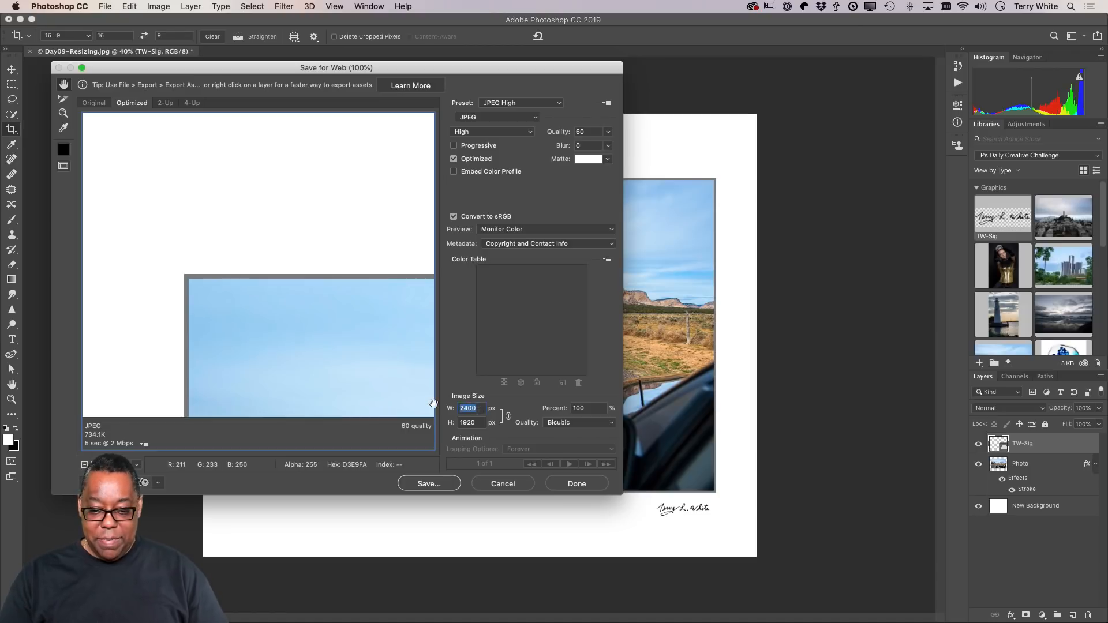
type("1080")
key("Tab")
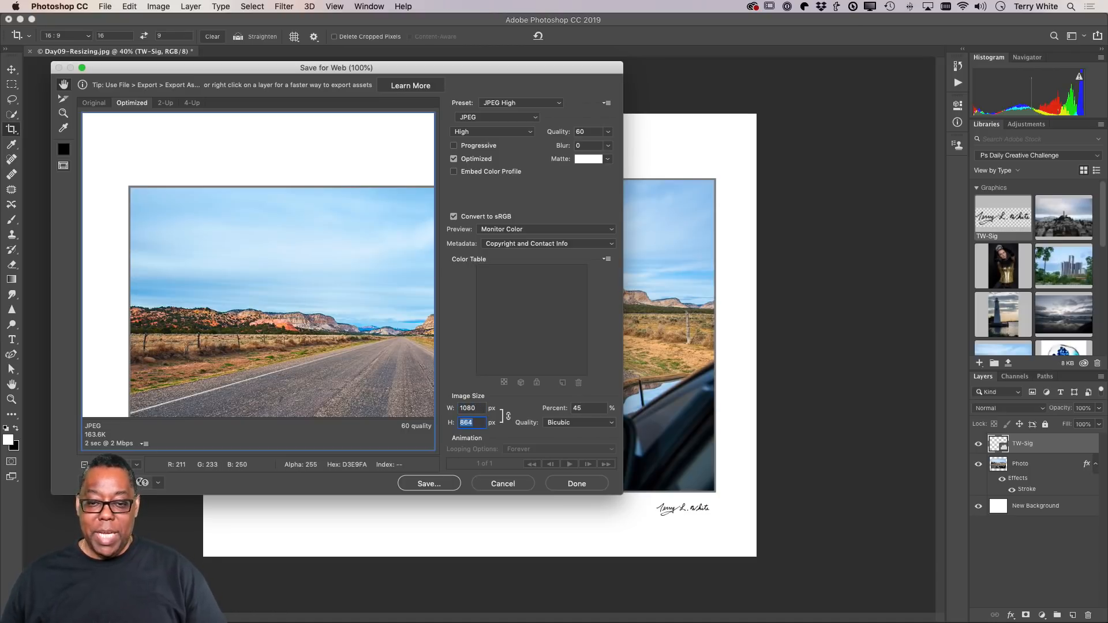
left_click(444, 485)
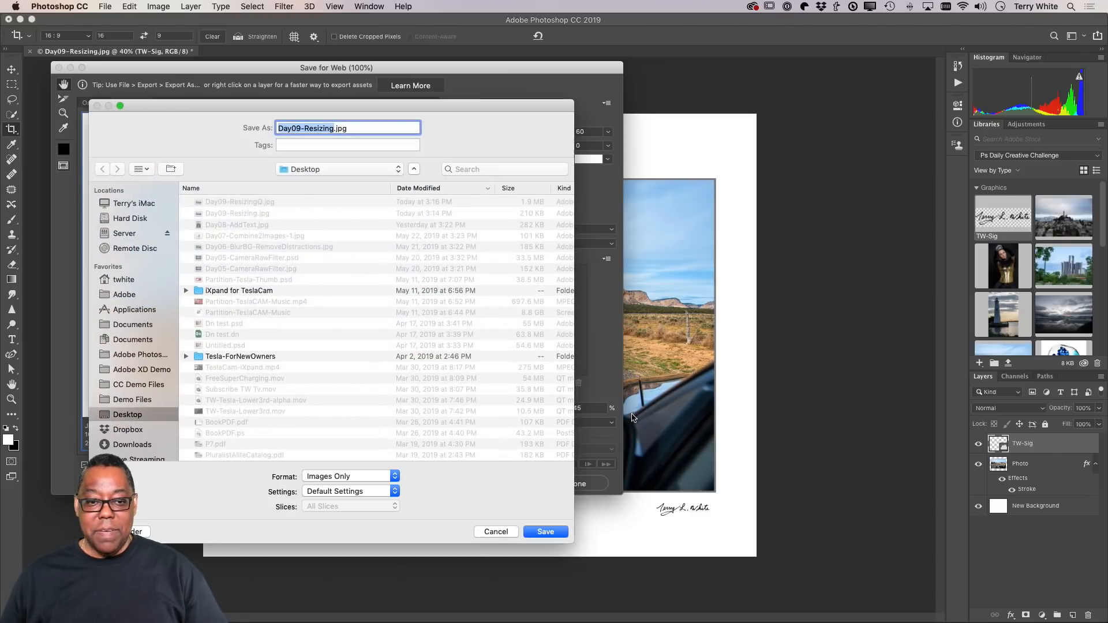
left_click(550, 536)
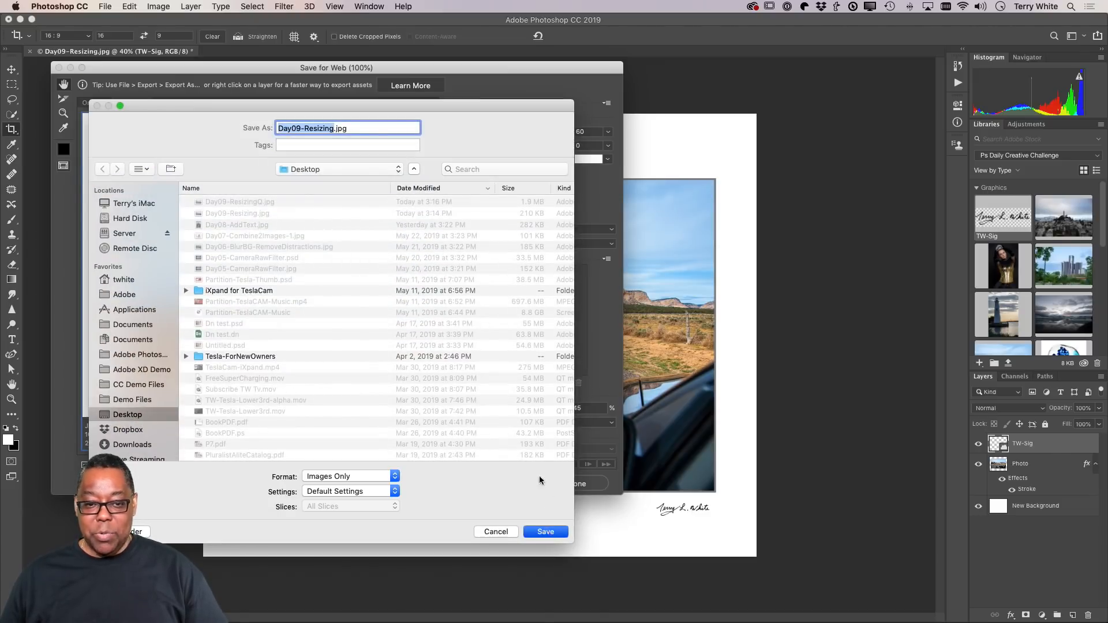
left_click(889, 183)
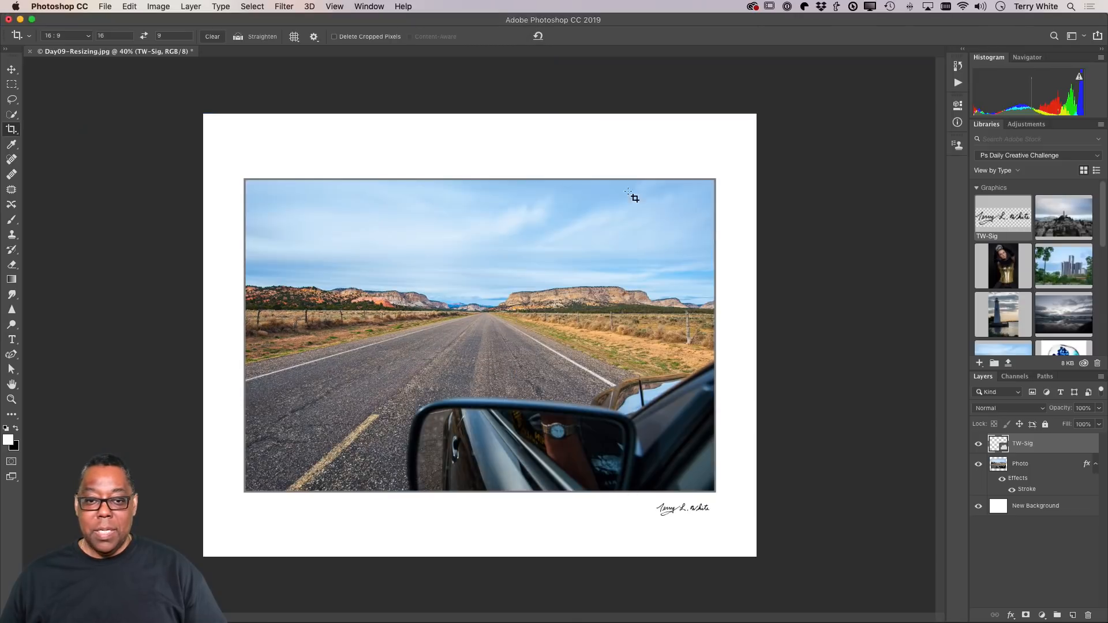